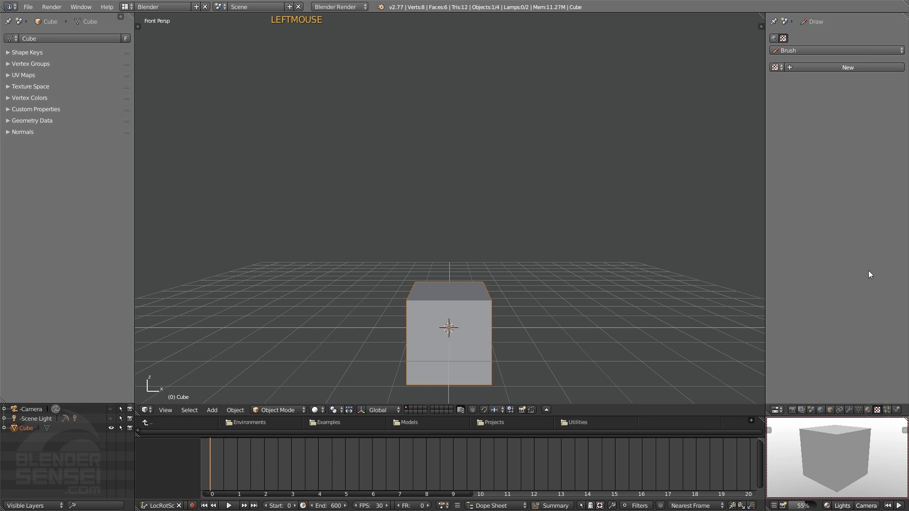
- Add a new material to the cube and create a new texture in that material's first texture slot
left_click(868, 409)
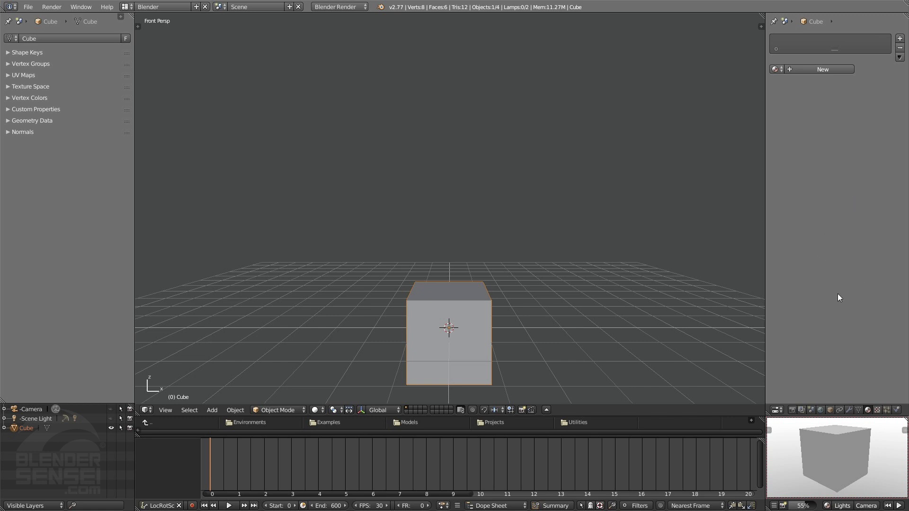
left_click(824, 70)
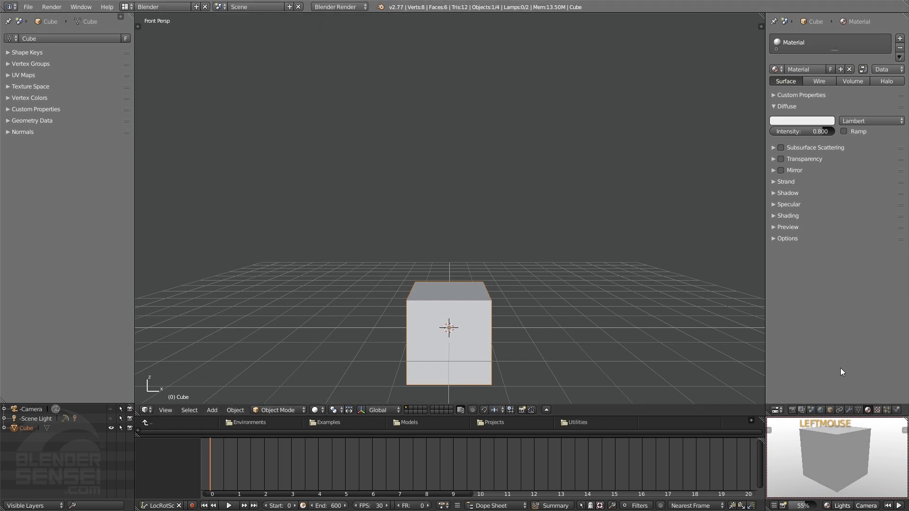
left_click(877, 410)
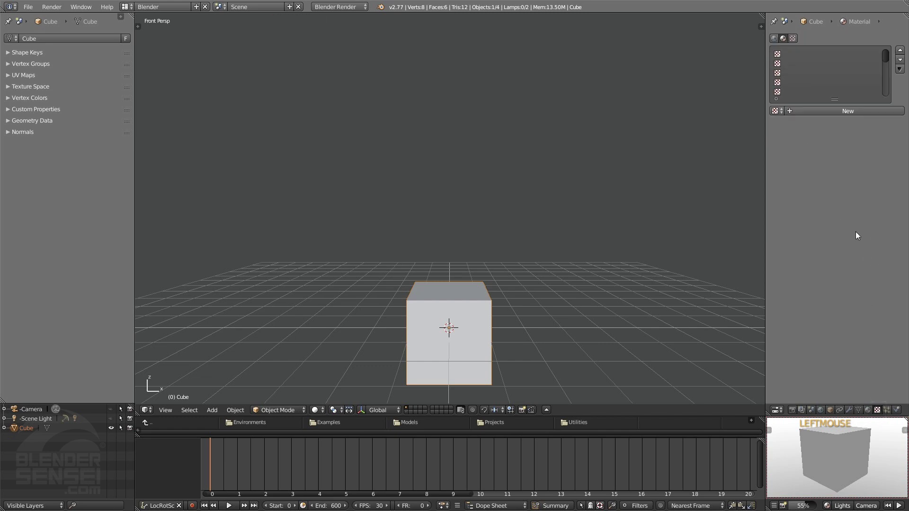
left_click(861, 113)
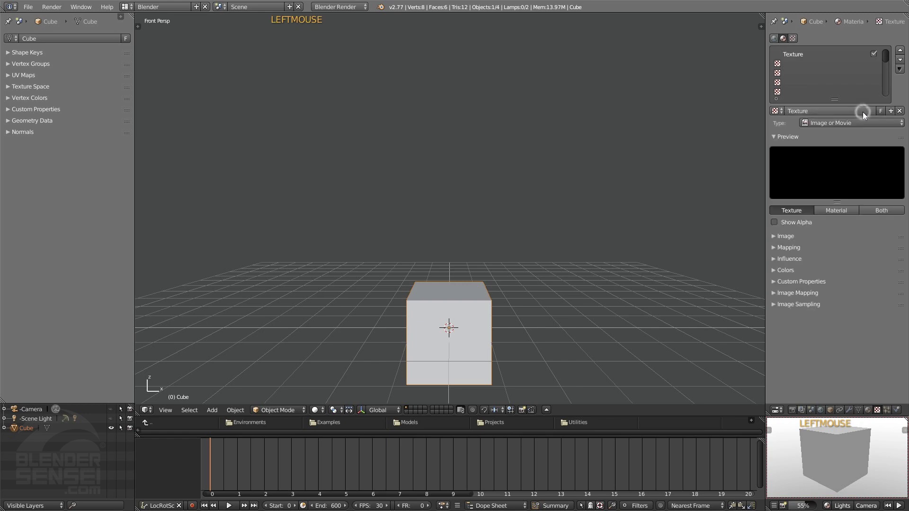
left_click(867, 410)
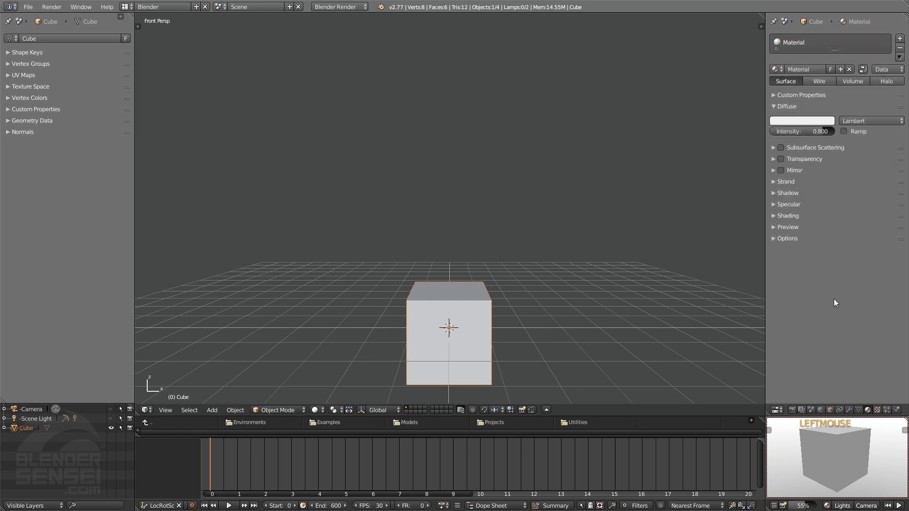
left_click(877, 410)
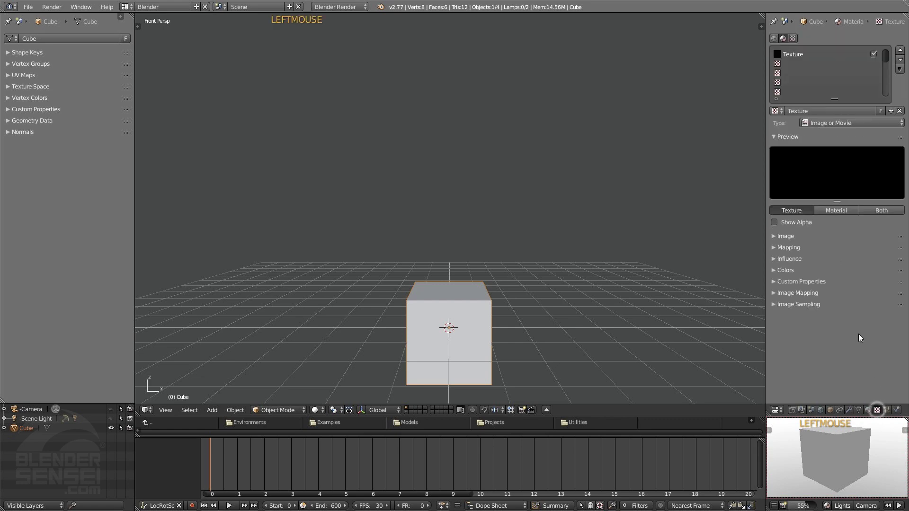
left_click(775, 259)
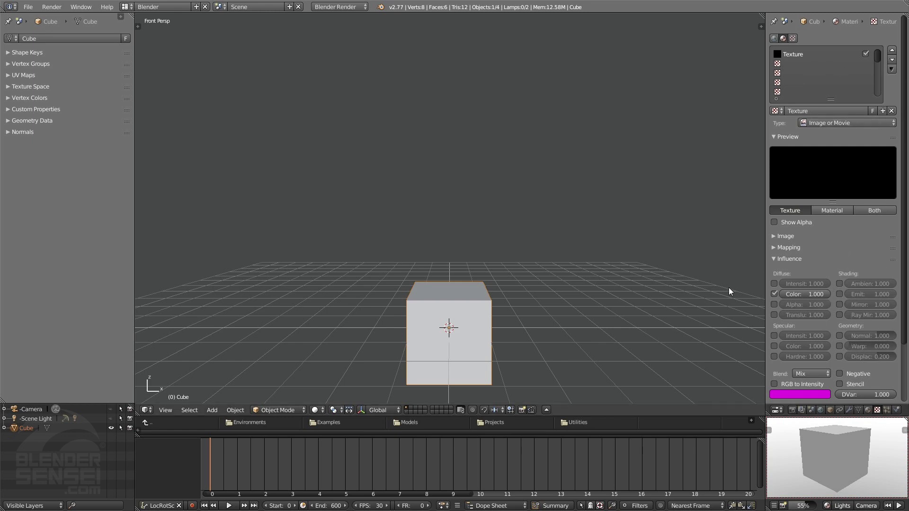
left_click(881, 124)
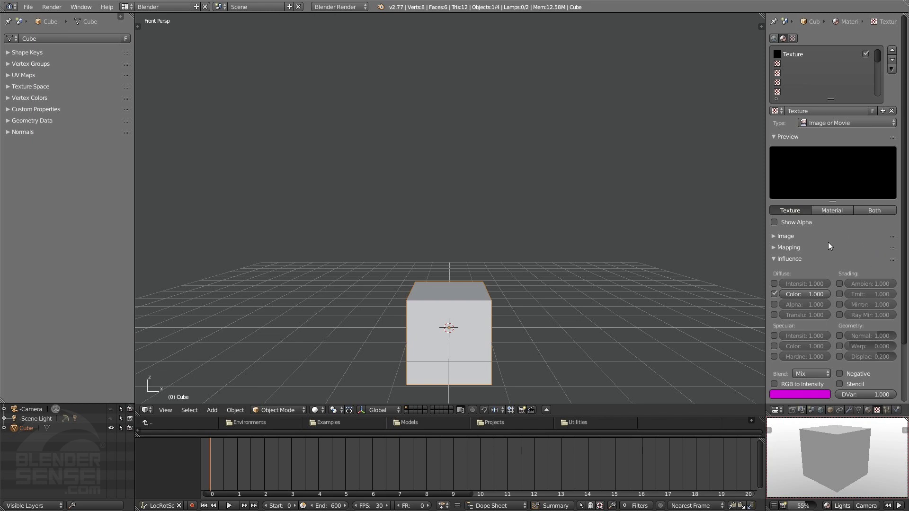
left_click(862, 242)
- Look through the sample texture images in the desktop's SE_SamplePack folder and return to Blender
key("super")
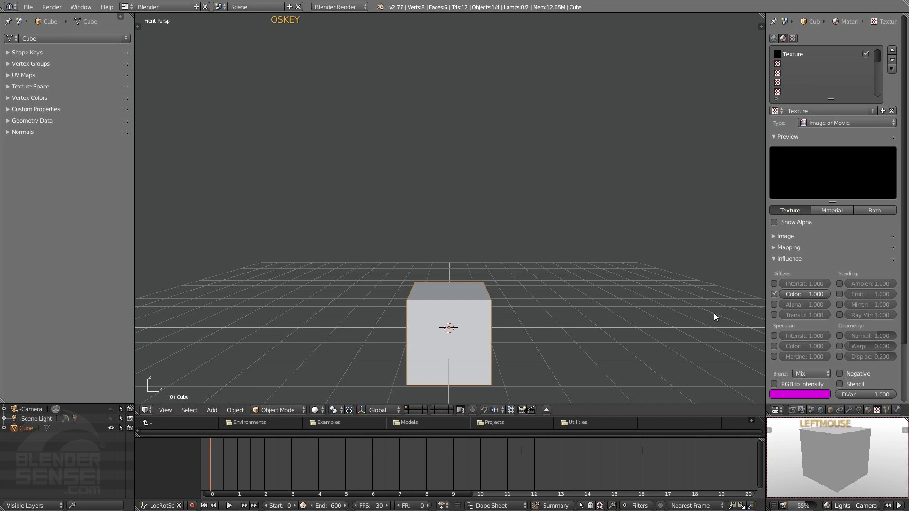
left_click(904, 501)
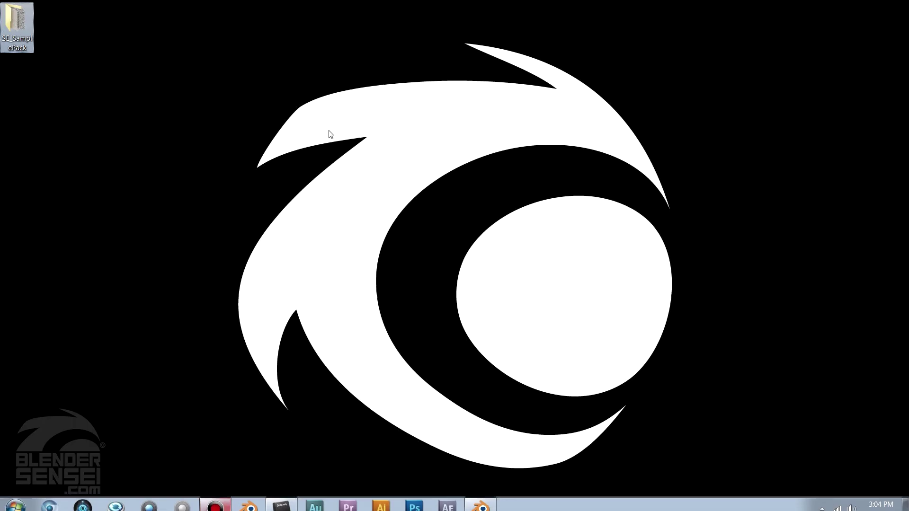
double_click(25, 27)
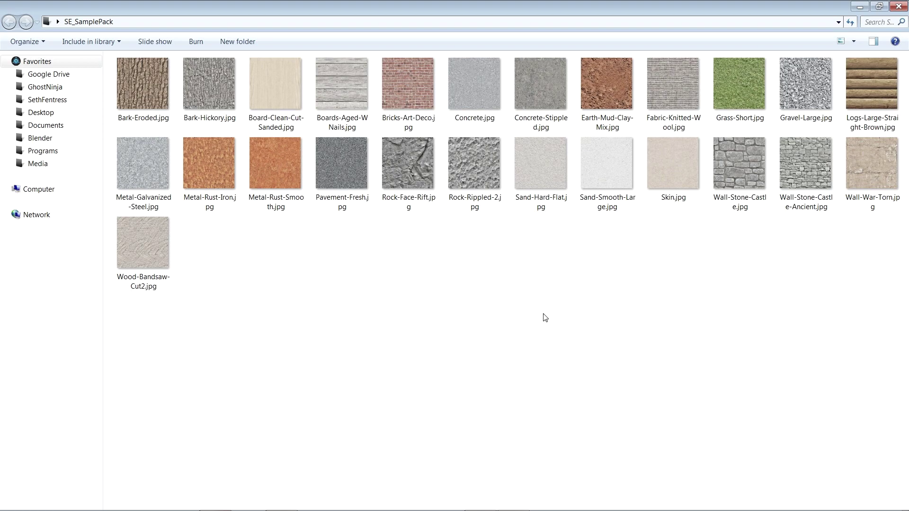
left_click(898, 7)
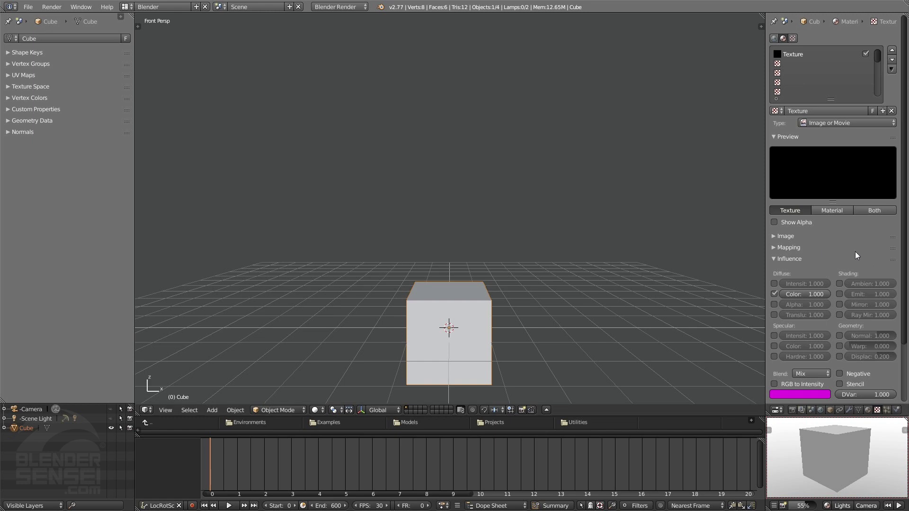
- Load Wall-Stone-Castle.jpg from the desktop's SE_SamplePack folder as the texture's image
left_click(773, 258)
left_click(773, 236)
left_click(870, 250)
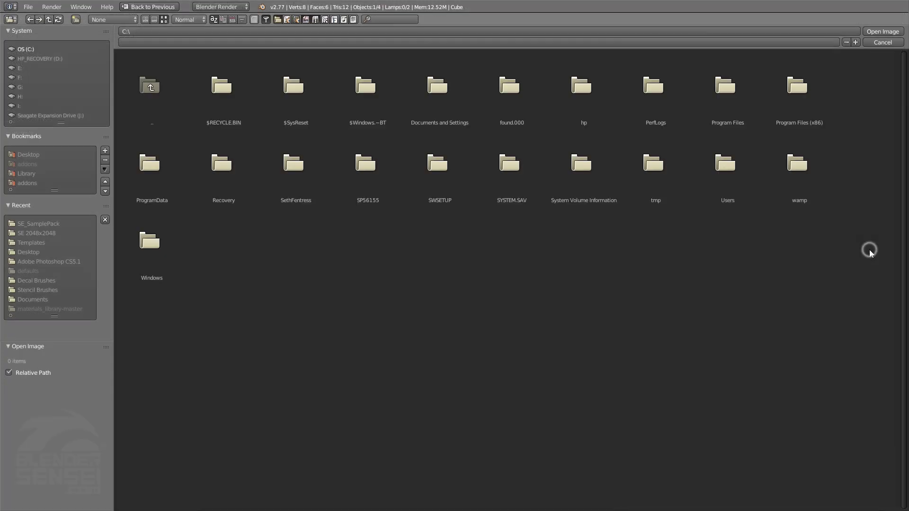
left_click(28, 154)
left_click(222, 102)
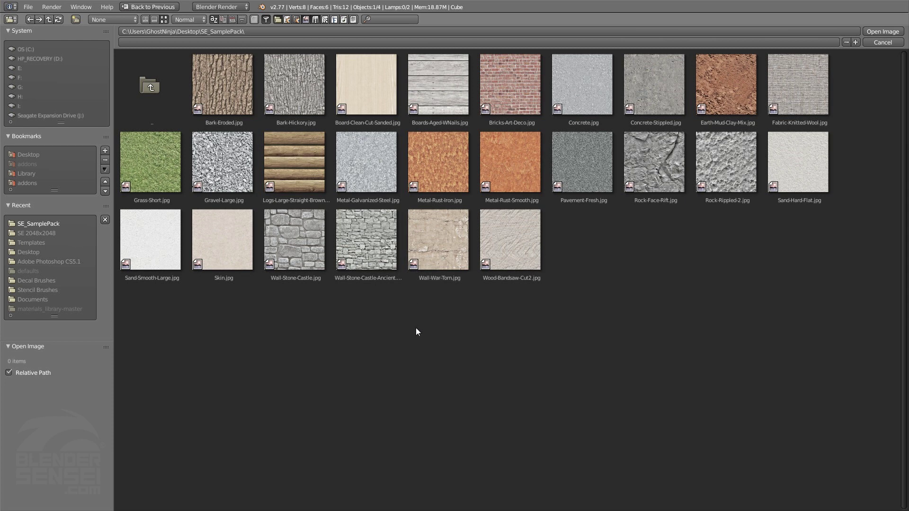
double_click(299, 243)
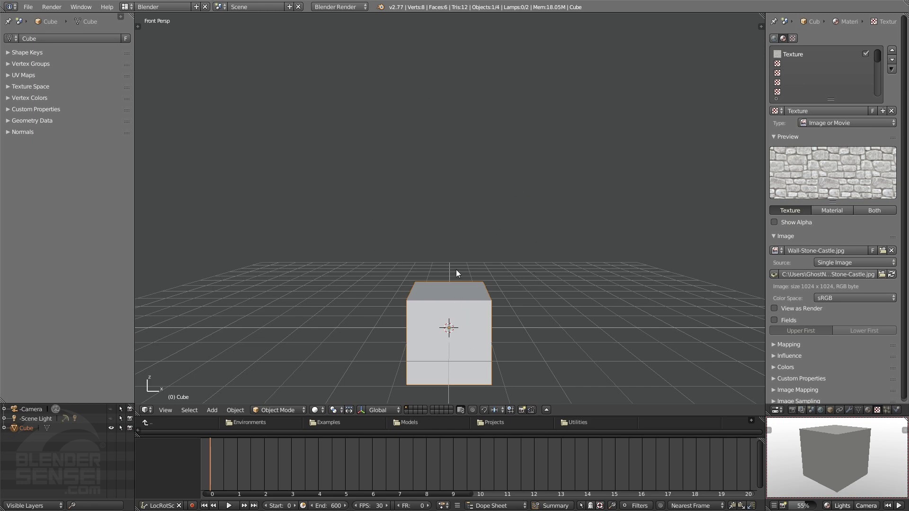
- Toggle the viewport's textured shading on and back off
left_click(317, 410)
key("alt+z")
key("alt+z")
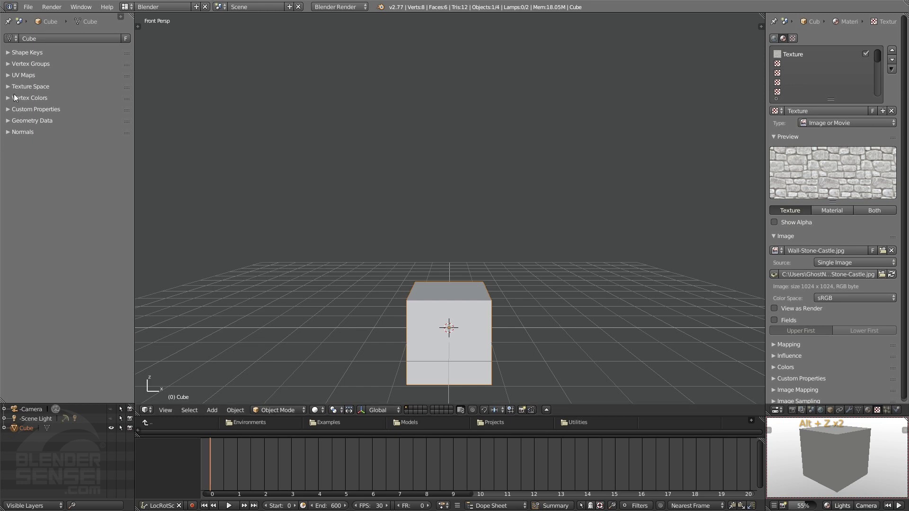
- Reveal the cube's UV Maps list, enter Edit Mode and show the side shelves with the edge tools
left_click(10, 76)
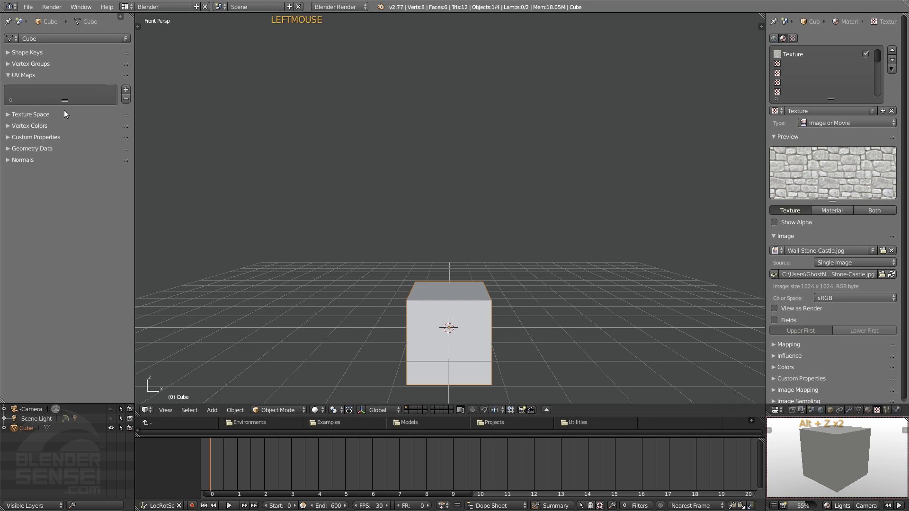
mouse_move(65, 100)
left_mouse_down()
mouse_move(65, 200)
mouse_move(65, 102)
left_mouse_up()
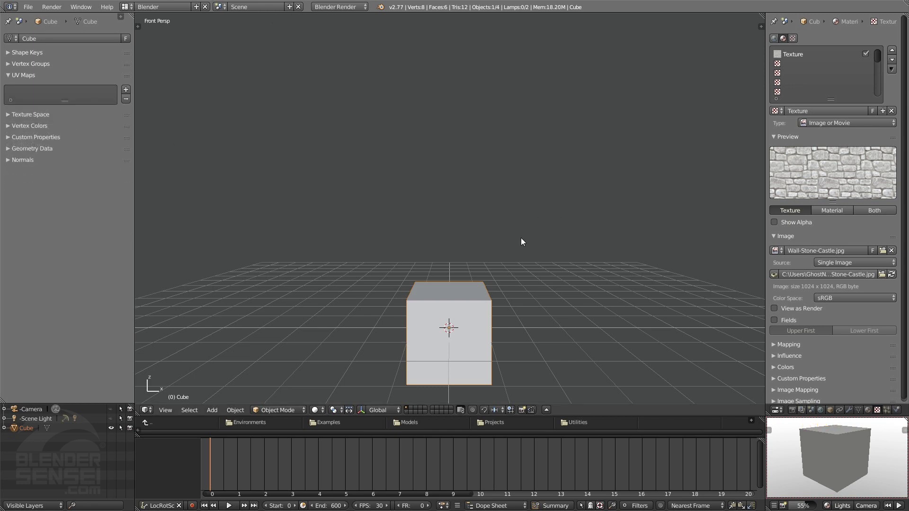
key("Tab")
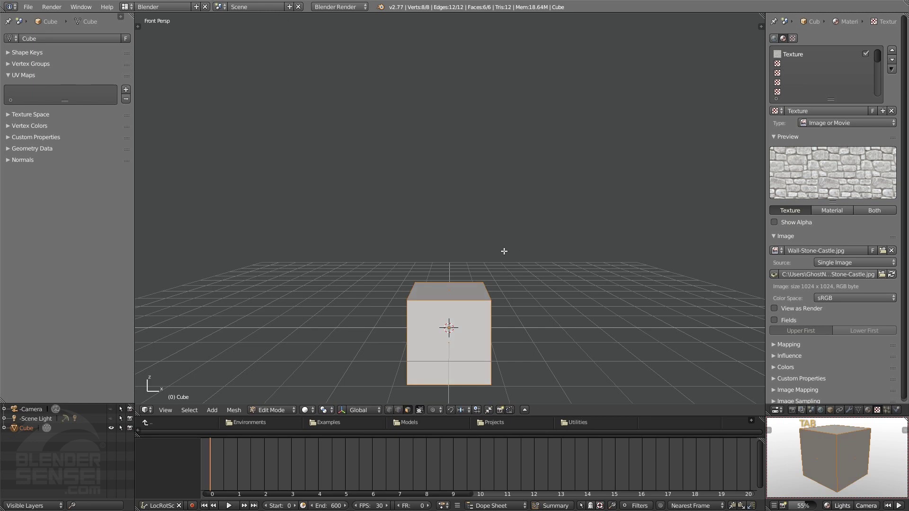
key("t")
key("n")
left_click(175, 224)
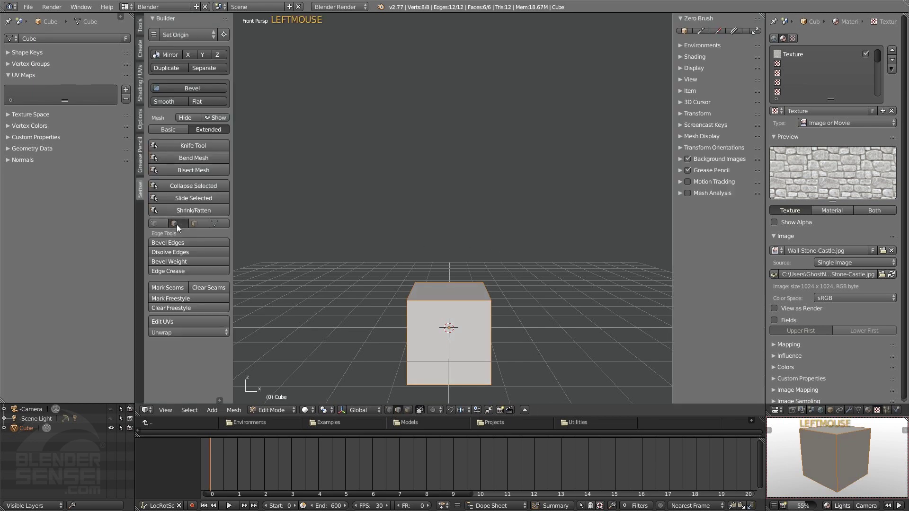
left_click(194, 332)
key("u")
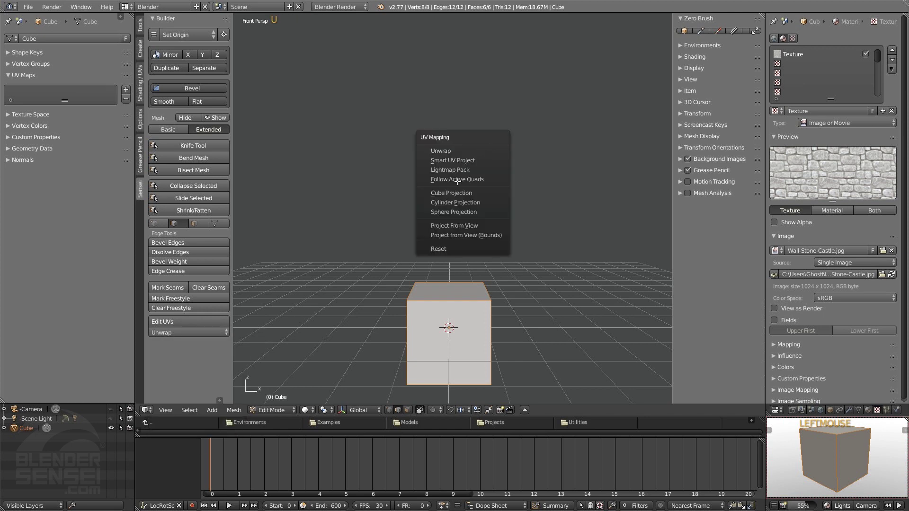
left_click(191, 333)
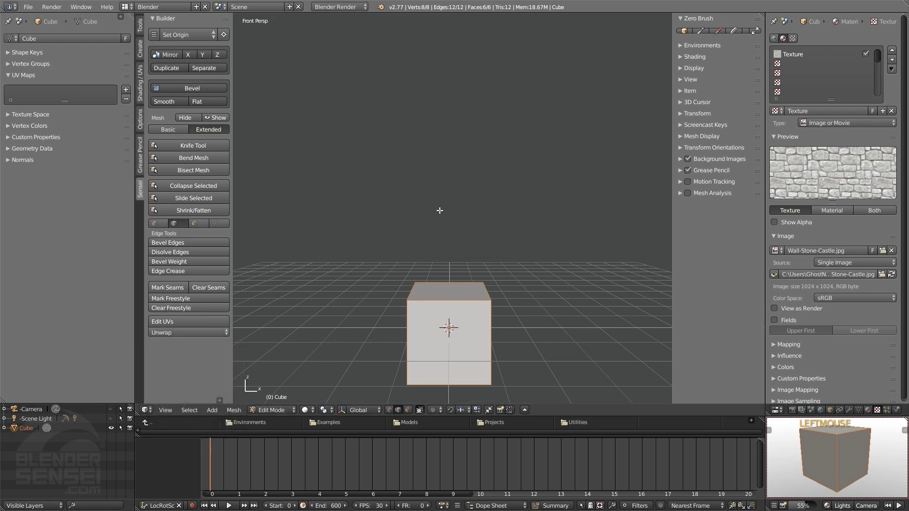
- Unwrap all faces of the cube with the standard Unwrap method to create its UV map
middle_click_drag(438, 211, 463, 244)
middle_click_drag(439, 303, 431, 215, "shift")
middle_click_drag(453, 277, 406, 255)
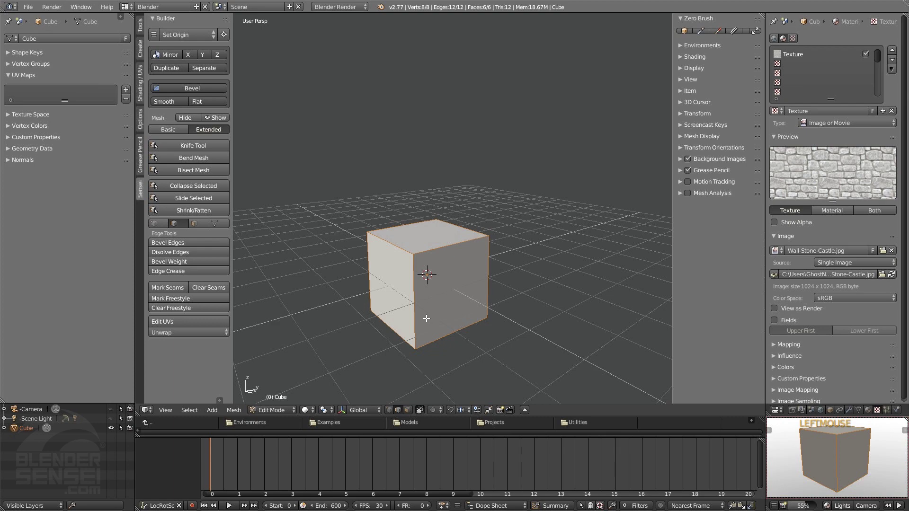
middle_click_drag(422, 318, 448, 341)
mouse_move(450, 291)
middle_mouse_down()
mouse_move(432, 316)
mouse_move(450, 293)
middle_mouse_up()
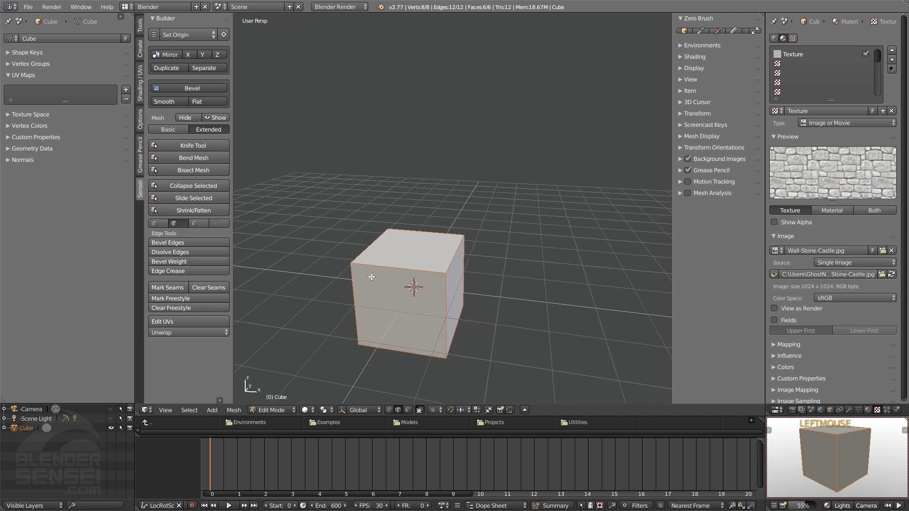
left_click(178, 334)
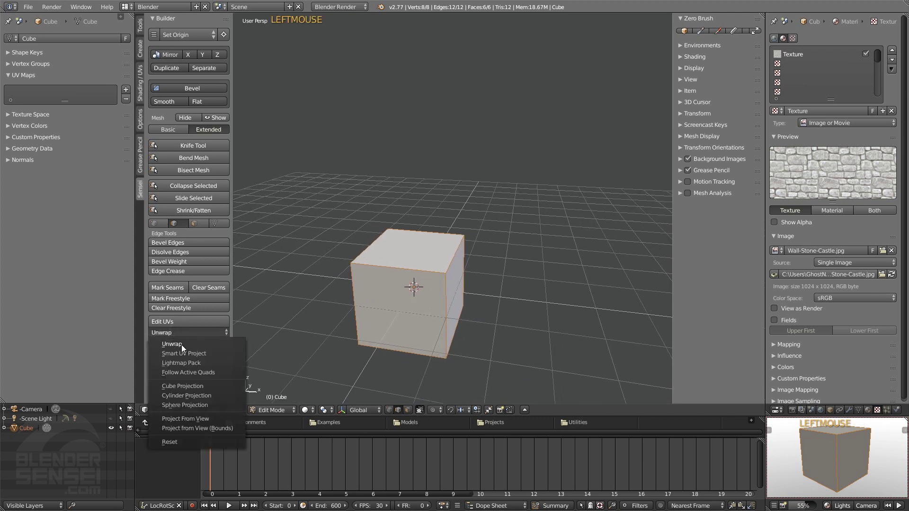
left_click(178, 344)
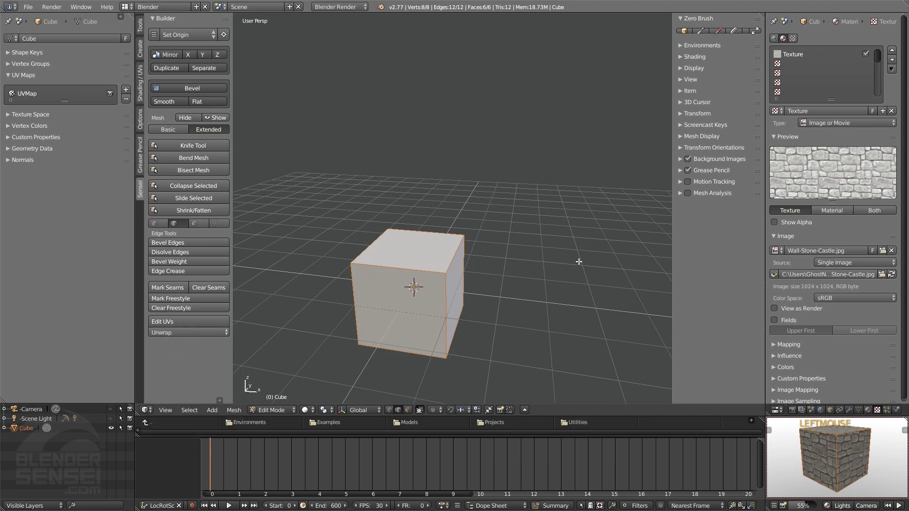
- Switch the viewport to textured shading and inspect the stone texture on the cube from several angles
middle_click_drag(838, 462, 841, 468, "shift")
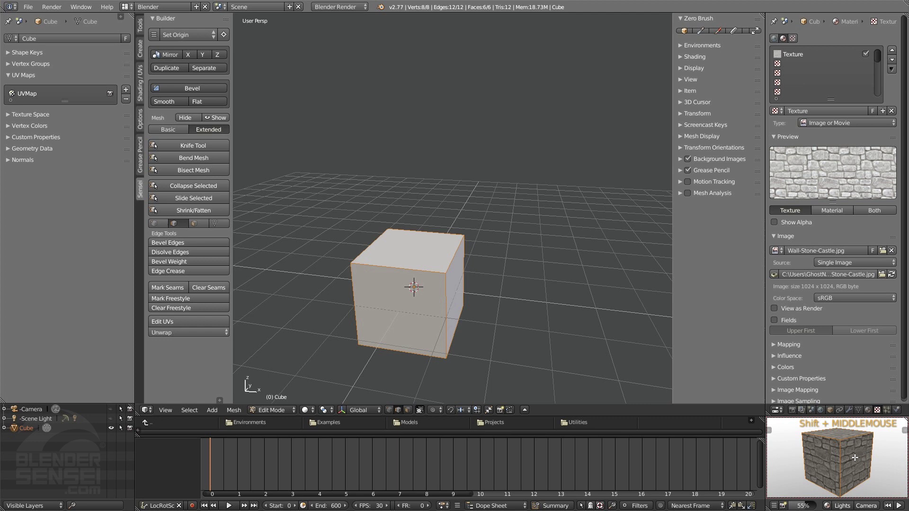
mouse_move(860, 451)
middle_mouse_down()
mouse_move(870, 456)
mouse_move(853, 457)
middle_mouse_up()
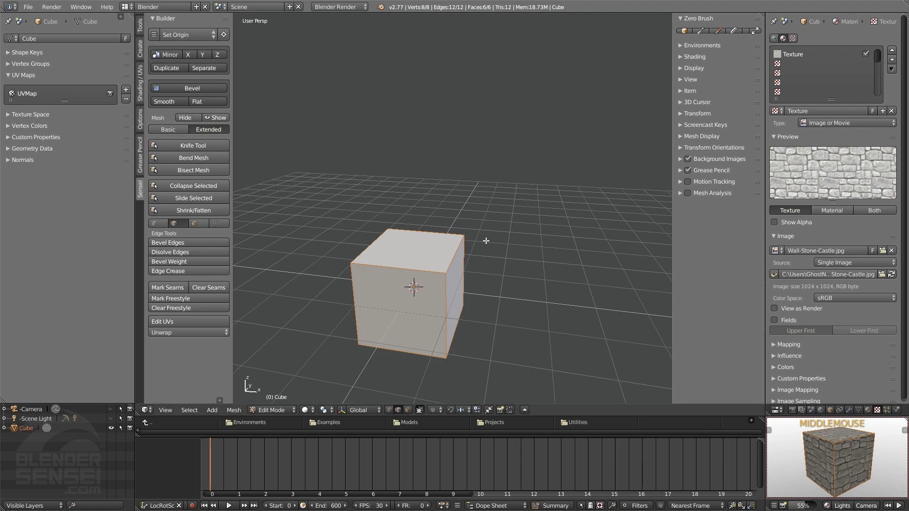
key("alt+z")
mouse_move(486, 241)
middle_mouse_down()
mouse_move(466, 239)
mouse_move(544, 225)
mouse_move(499, 238)
mouse_move(480, 232)
mouse_move(481, 244)
middle_mouse_up()
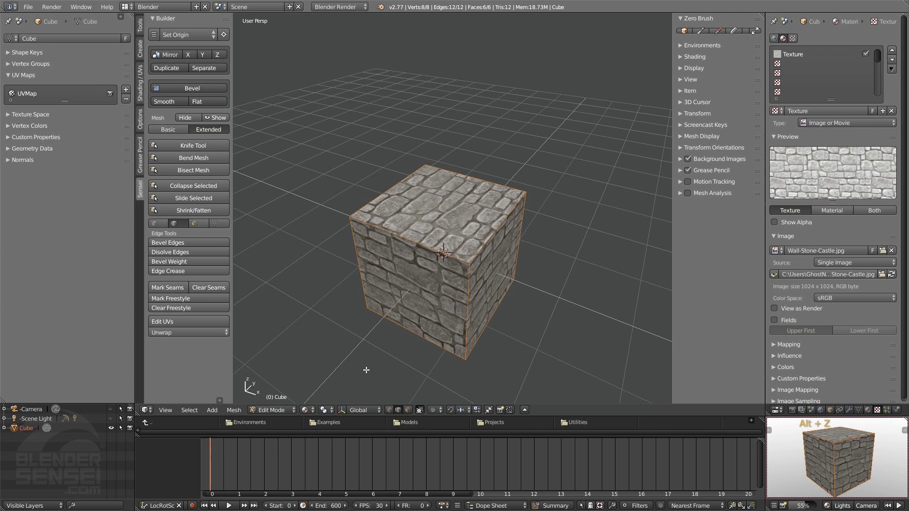
- Open the unwrapped cube's UV layout for editing, with island selection enabled
left_click(154, 409)
left_click(190, 322)
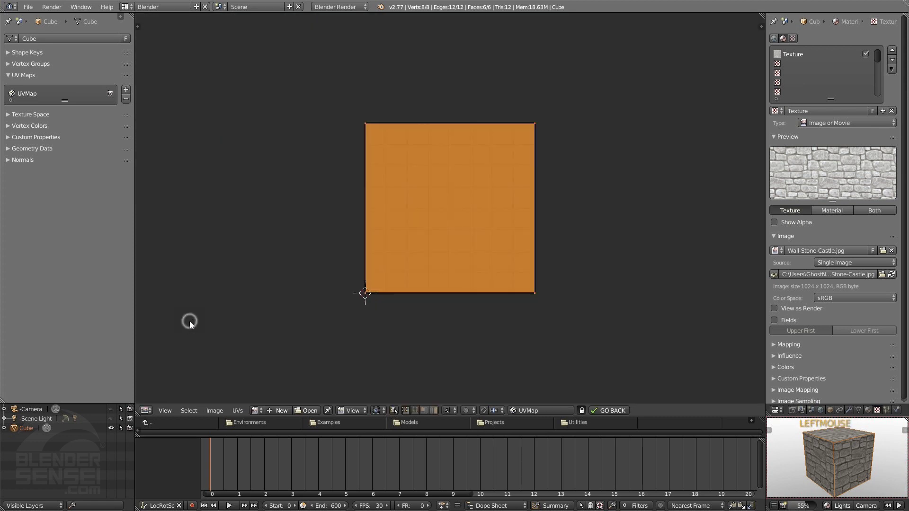
scroll(463, 252, "up", 1)
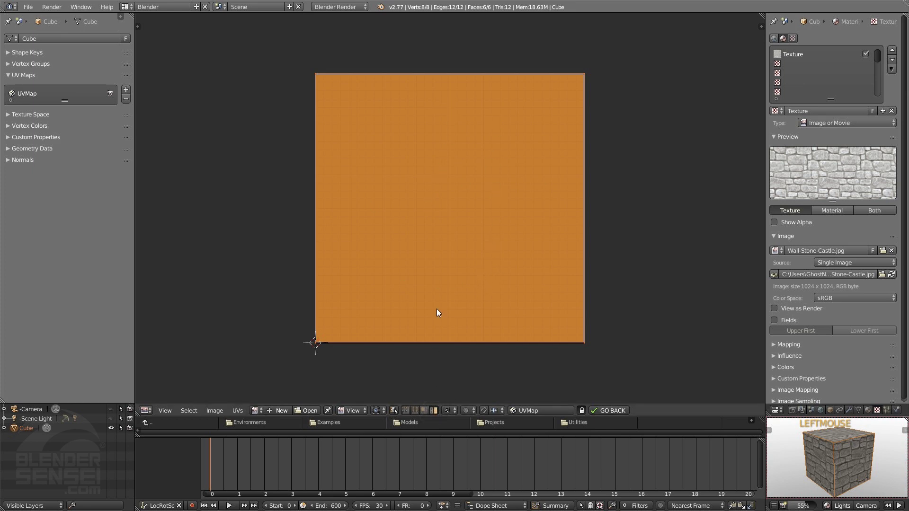
- Move overlapping UV islands of the cube apart to either side of the stacked layout
left_click(462, 190)
key("g")
left_click(645, 205)
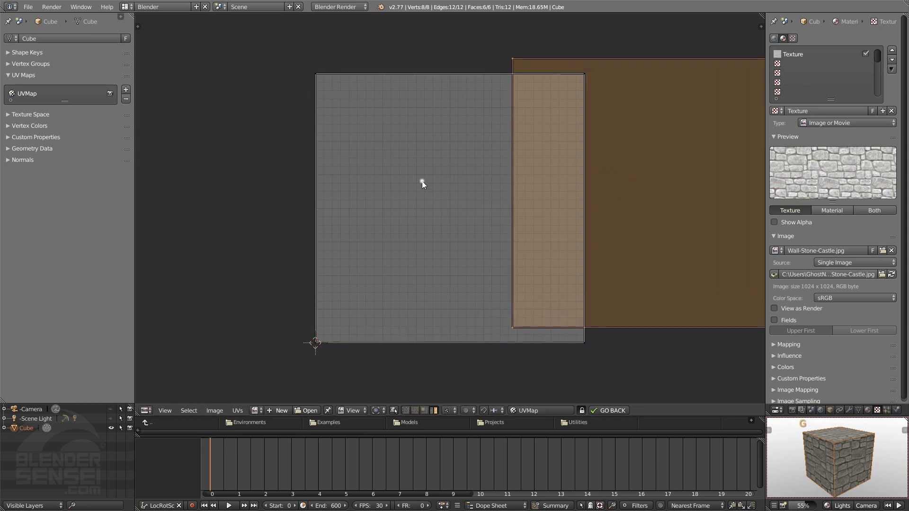
key("ctrl+z")
key("g")
left_click(276, 199)
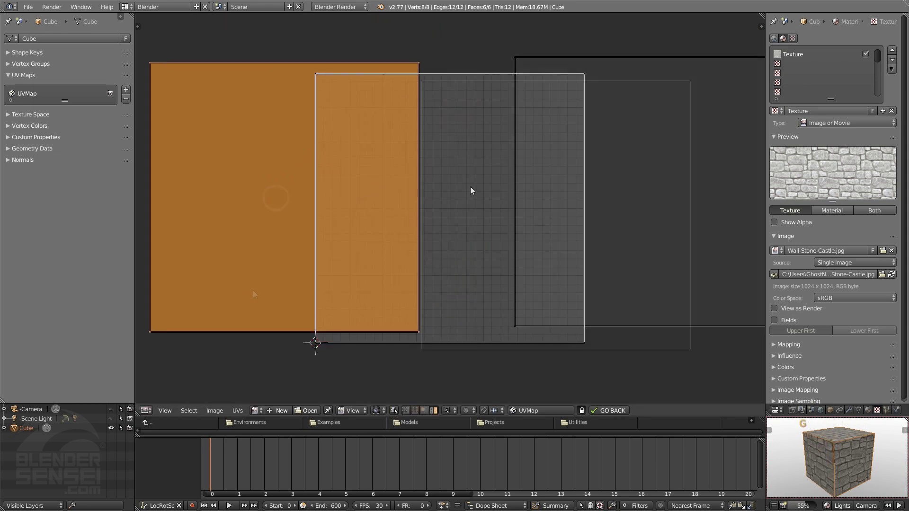
- Reposition the selected UV island, moving it toward the left side of the overlapping islands
key("g")
left_click(310, 290)
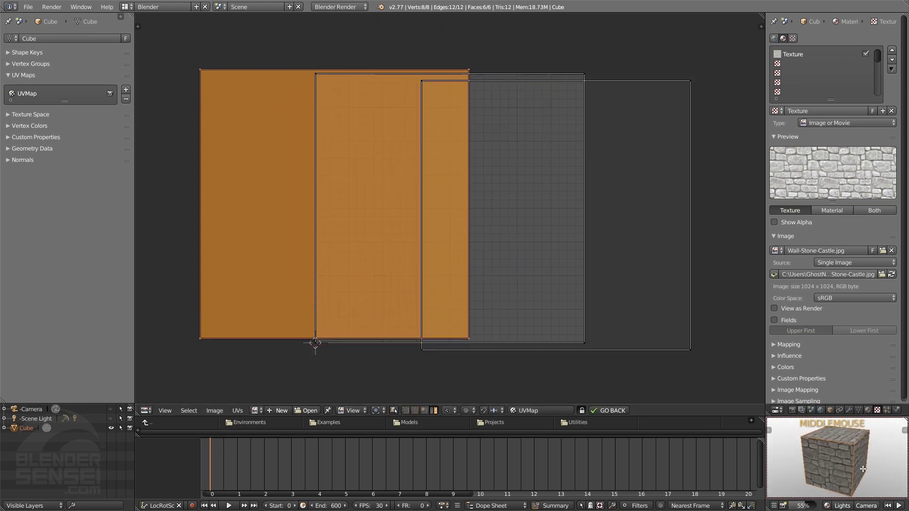
key("g")
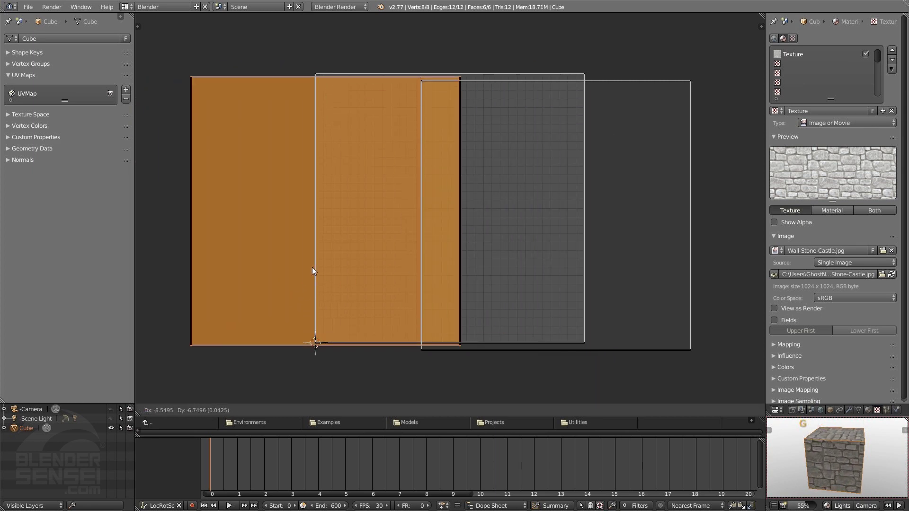
left_click(283, 285)
- Display the Wall-Stone-Castle.jpg image behind the cube's UV layout
left_click(257, 410)
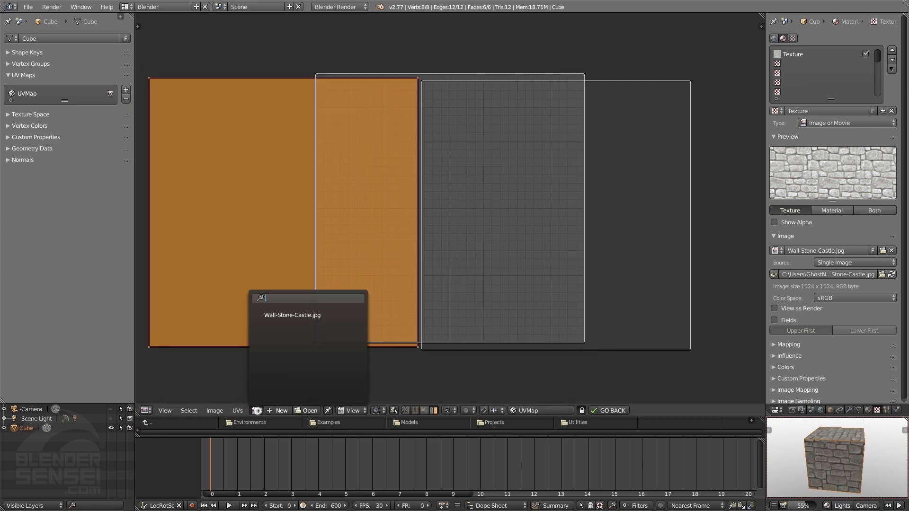
left_click(298, 315)
scroll(379, 283, "down", 3)
scroll(402, 269, "down", 2)
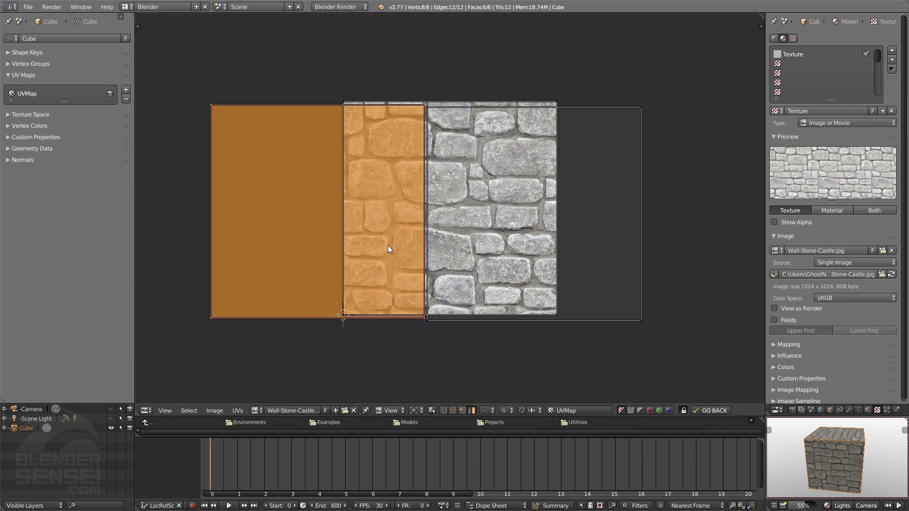
- Move the selected UV island slightly down and left over the stone image and check the texture on the cube
key("g")
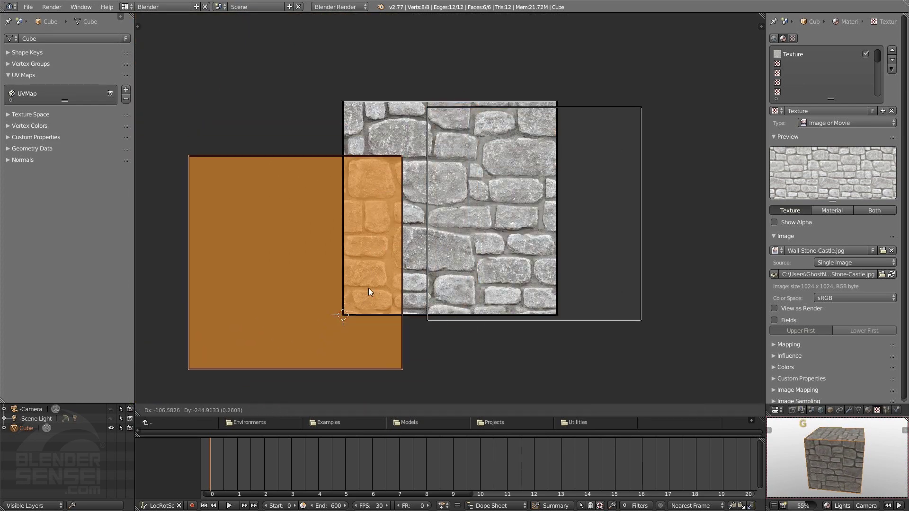
left_click(360, 266)
scroll(411, 196, "up", 1)
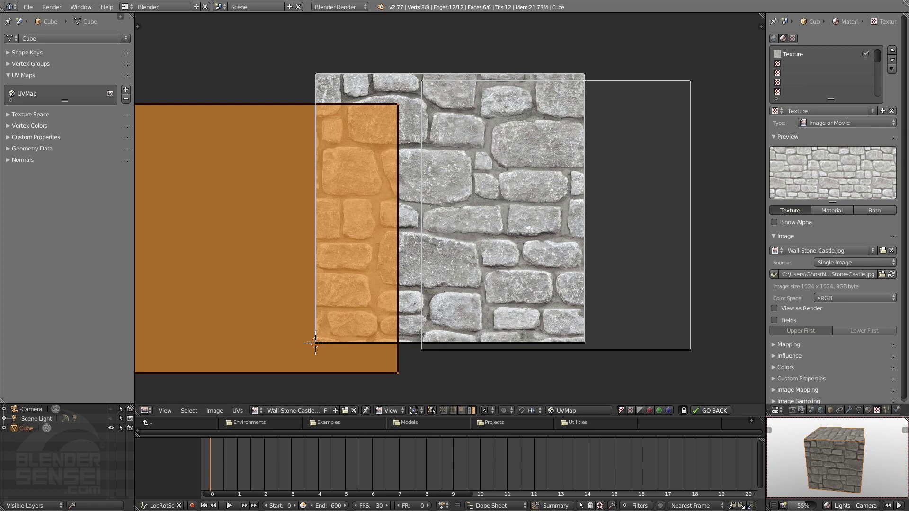
middle_click_drag(864, 463, 856, 456)
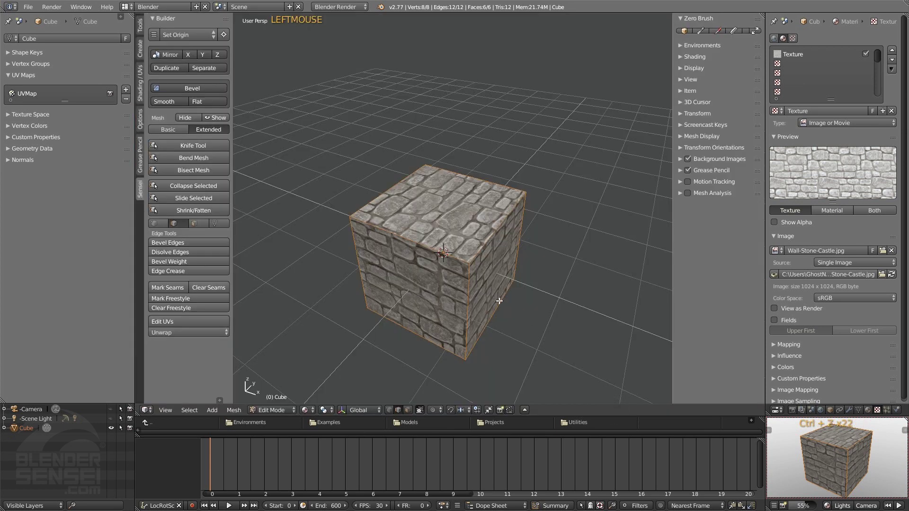
- Reset the cube's UV mapping with the Reset unwrap option and view the textured faces
left_click(206, 331)
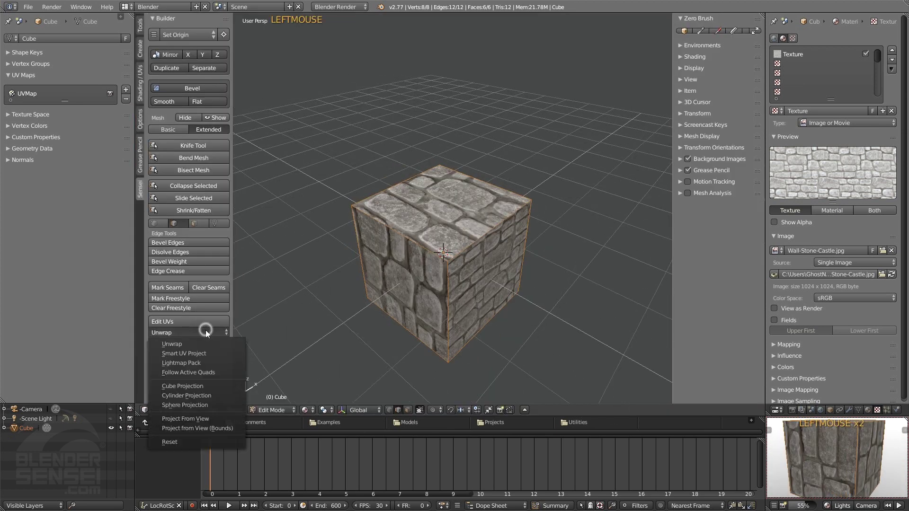
left_click(183, 441)
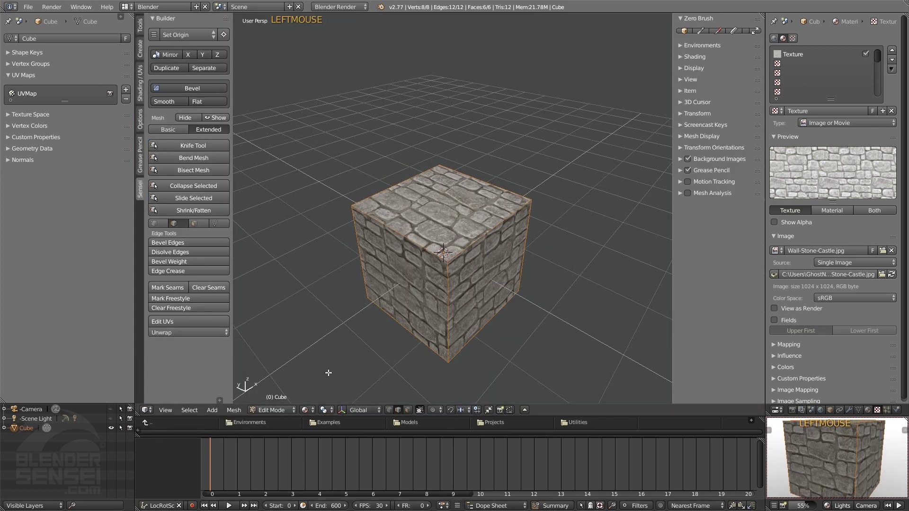
middle_click_drag(472, 317, 492, 298)
- Inspect the cube's reset UV layout against the stone image, and return to the 3D view in Object Mode
left_click(213, 321)
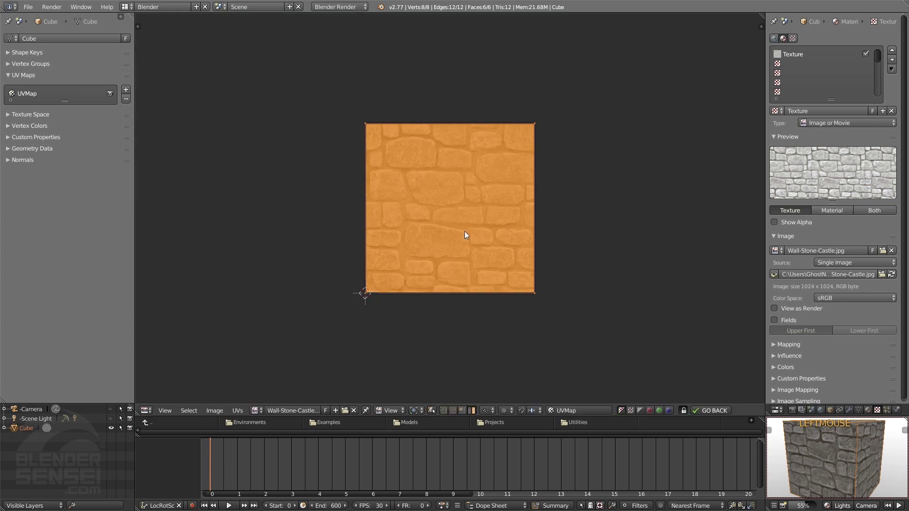
middle_click_drag(848, 463, 868, 459)
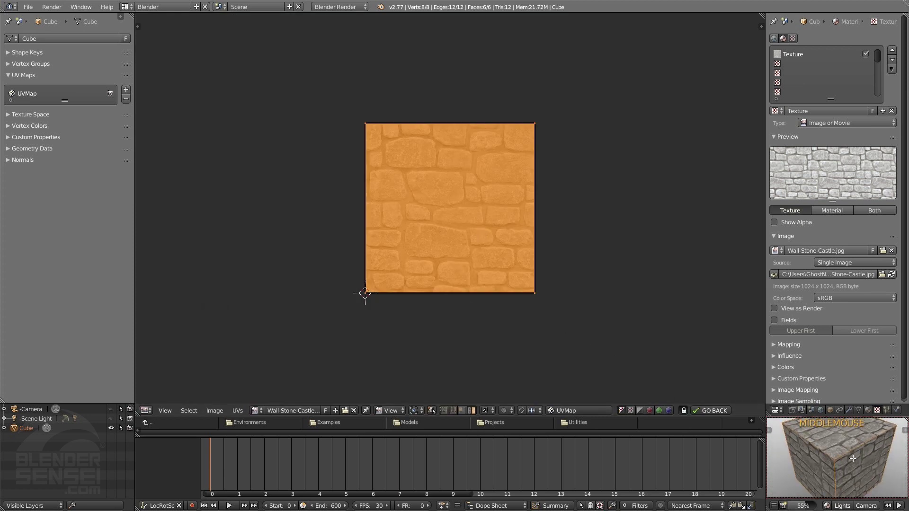
left_click(717, 410)
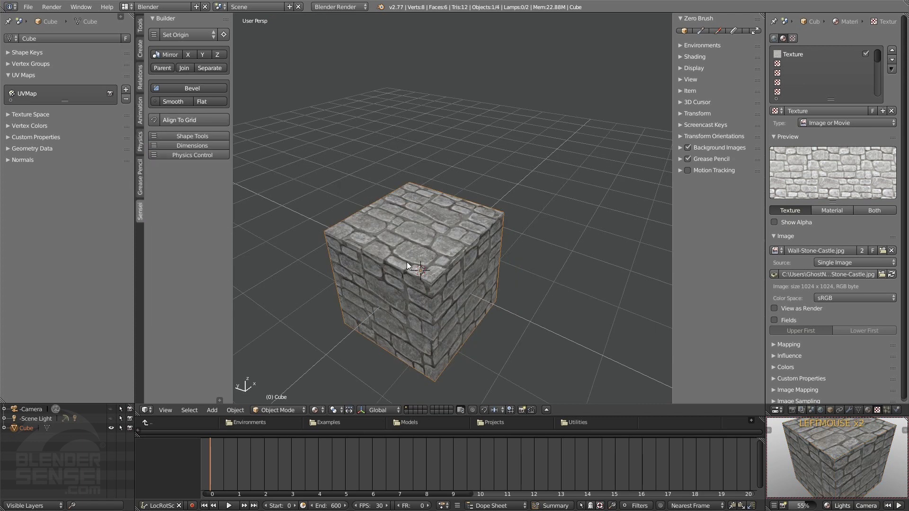
- Collapse the UV Maps section, hide the viewport's side shelves and centre the cube in the view
left_click(7, 75)
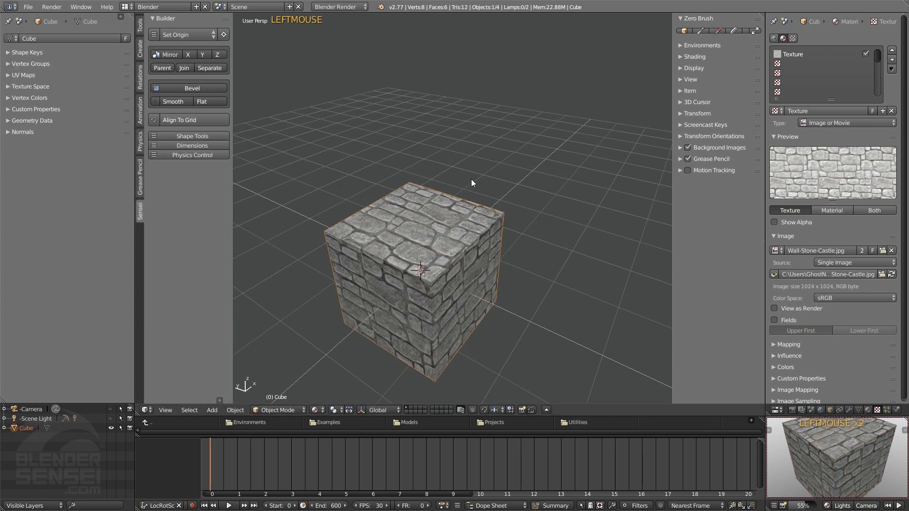
key("t")
key("t")
middle_click_drag(497, 235, 525, 215, "shift")
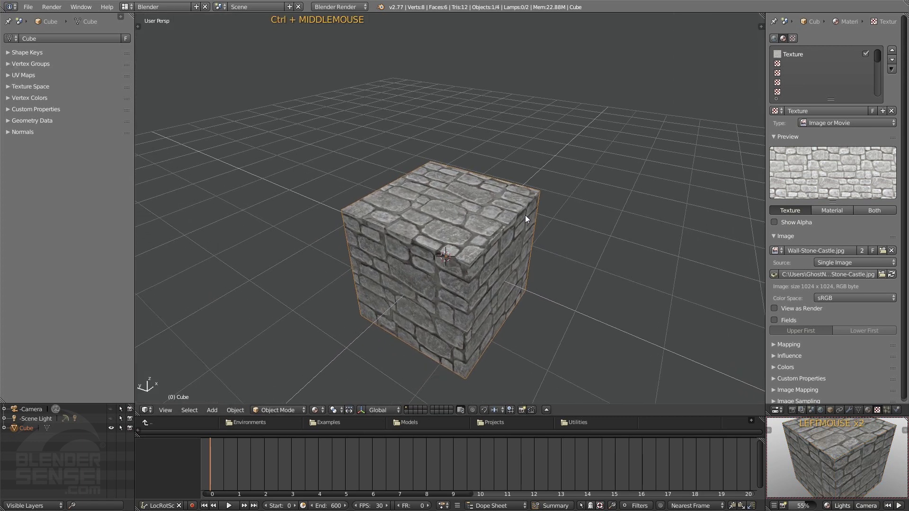
scroll(865, 240, "up", 1)
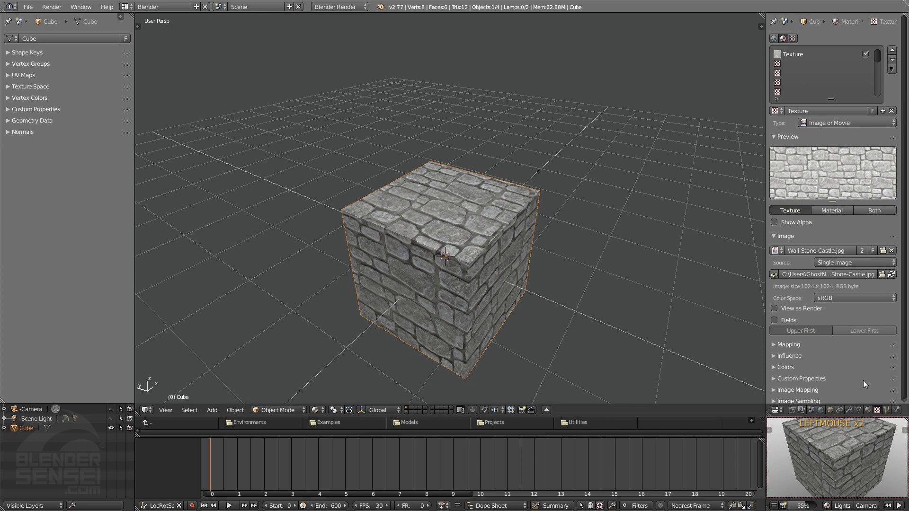
- Collapse the texture's Image settings and expand its Influence settings
scroll(861, 335, "down", 1)
left_click(773, 232)
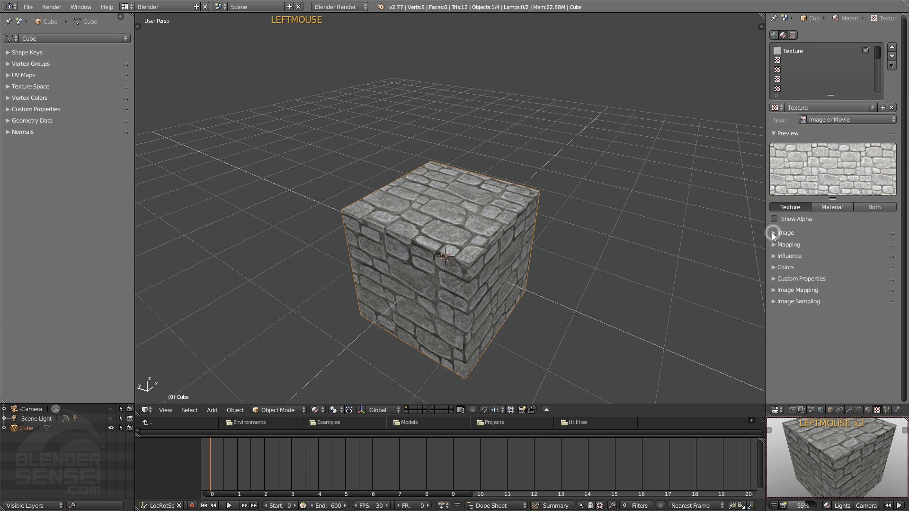
left_click(774, 256)
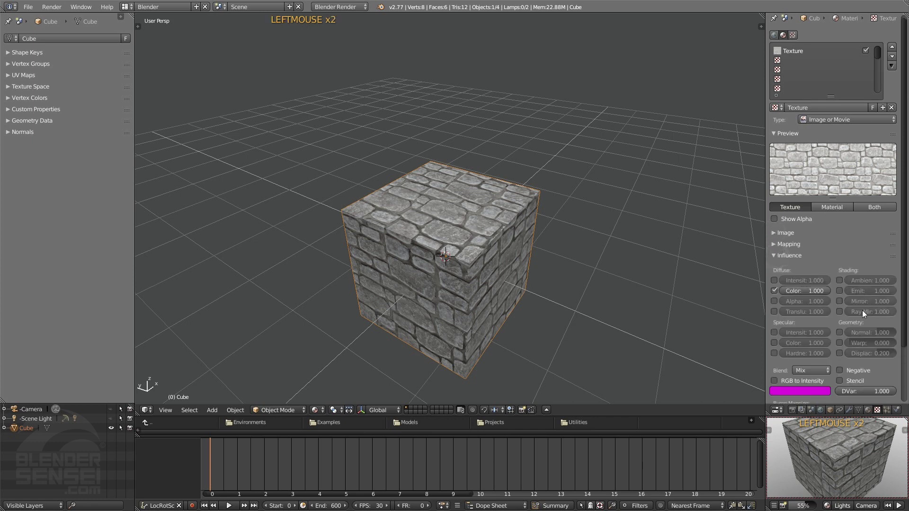
- Compare the material's diffuse settings with the stone texture's Influence settings
key("Tab")
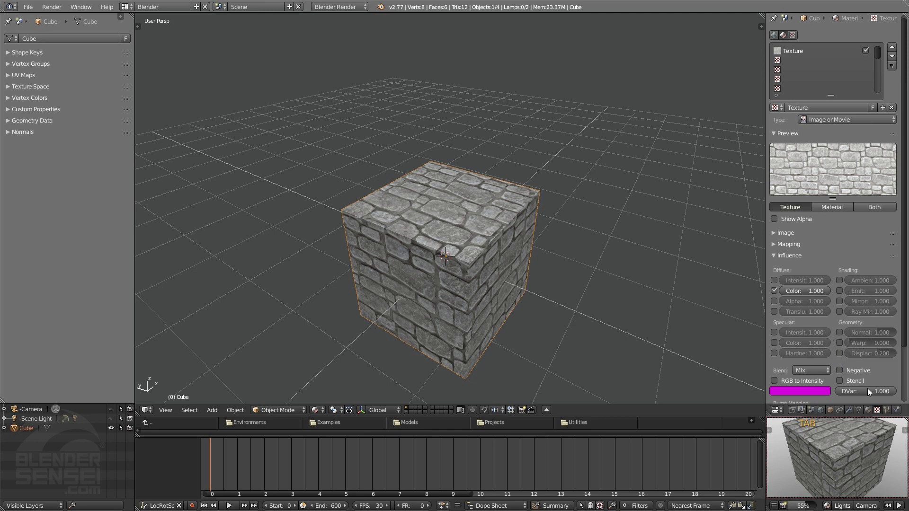
left_click(868, 410)
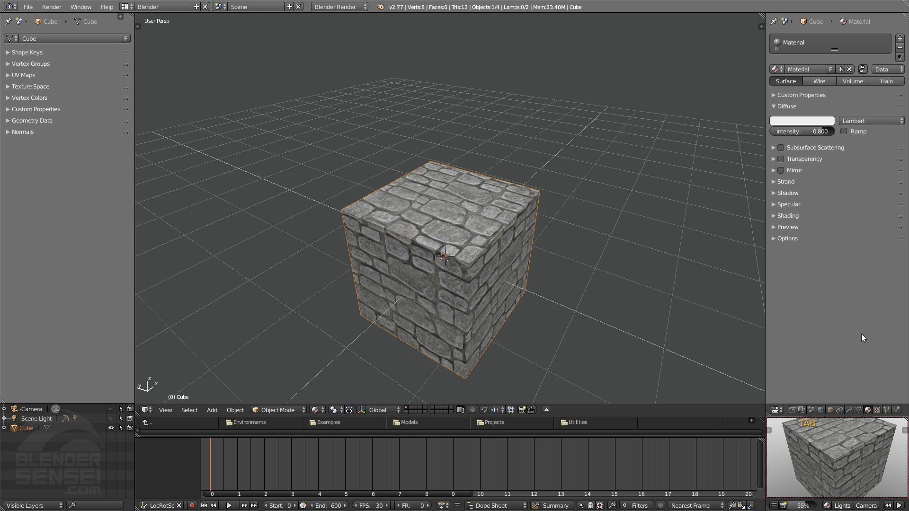
left_click(877, 410)
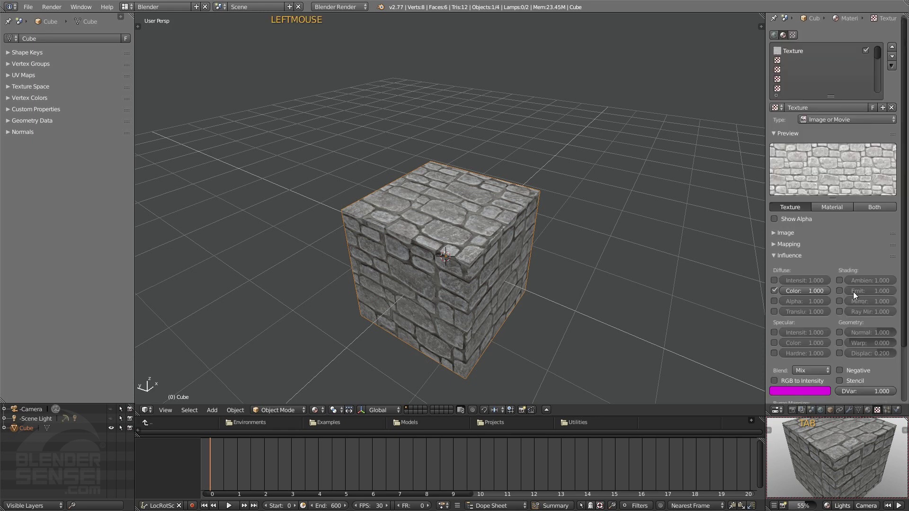
scroll(806, 254, "down", 2)
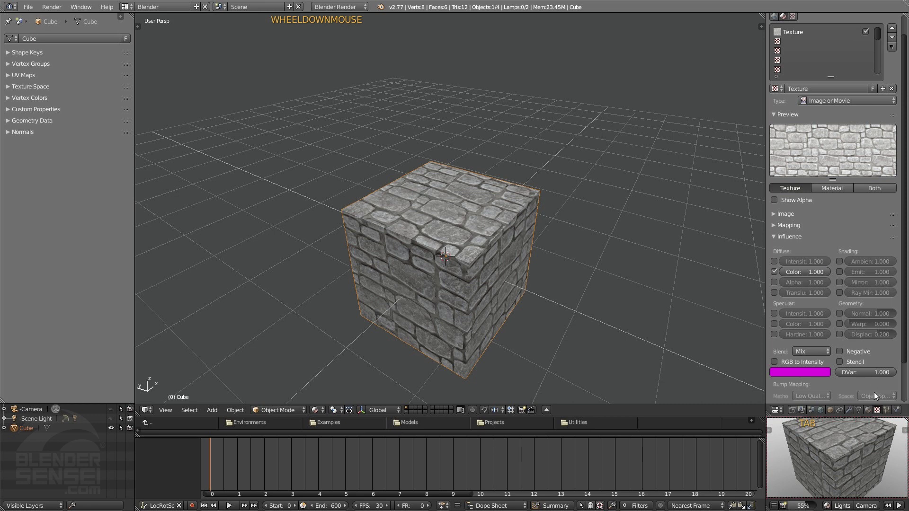
left_click(869, 410)
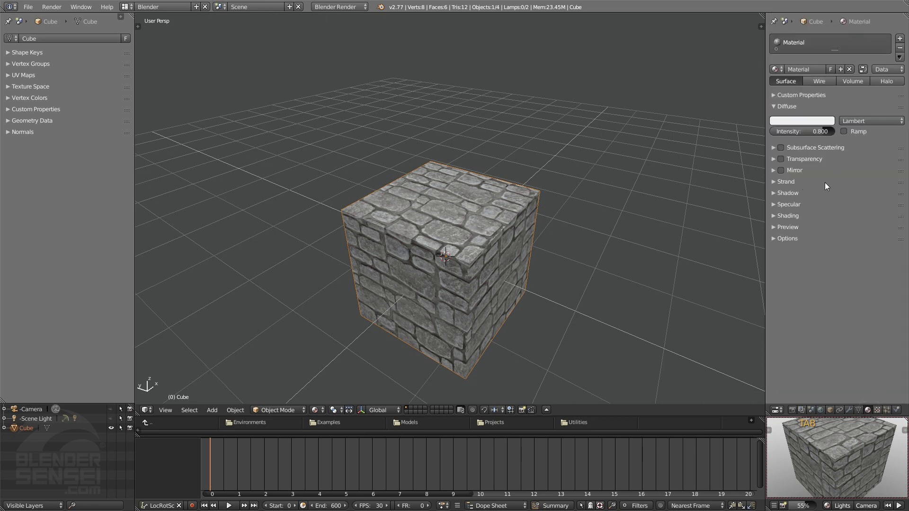
left_click(878, 411)
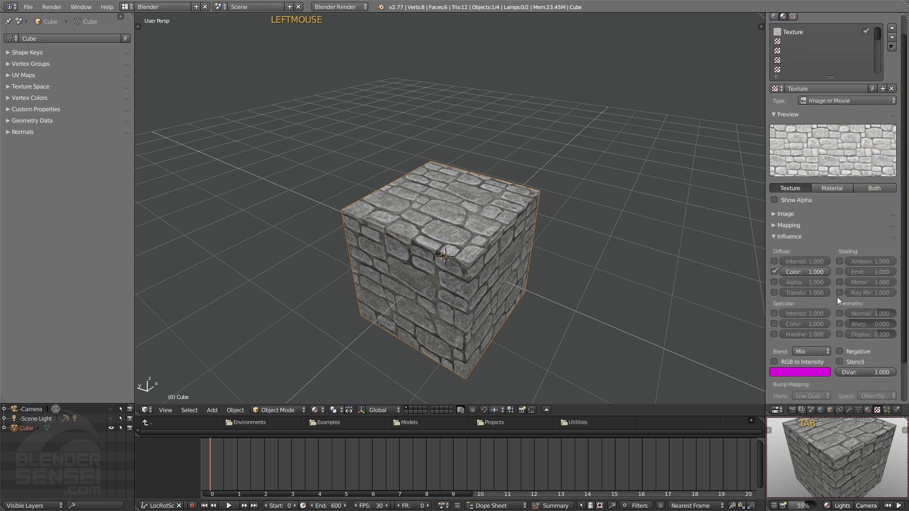
- Raise the material's diffuse intensity to 1.000
left_click(867, 410)
left_click(867, 411)
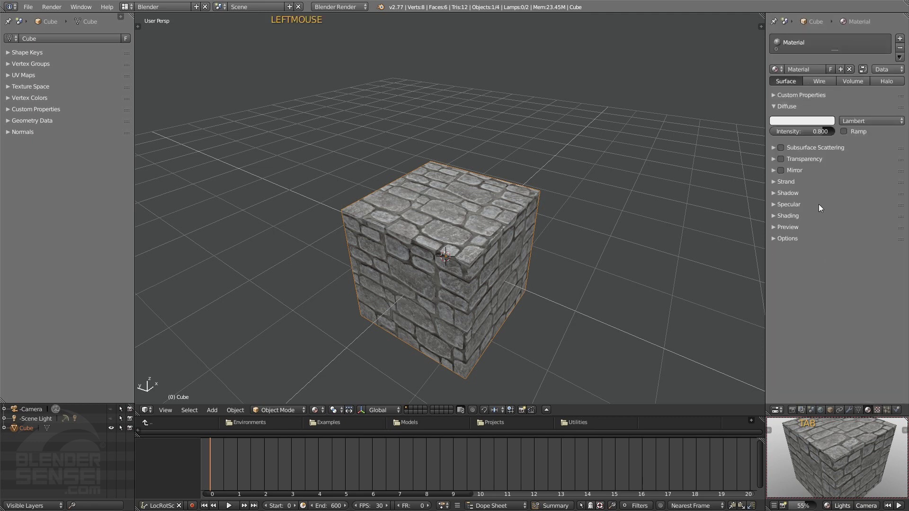
left_click_drag(821, 132, 848, 131)
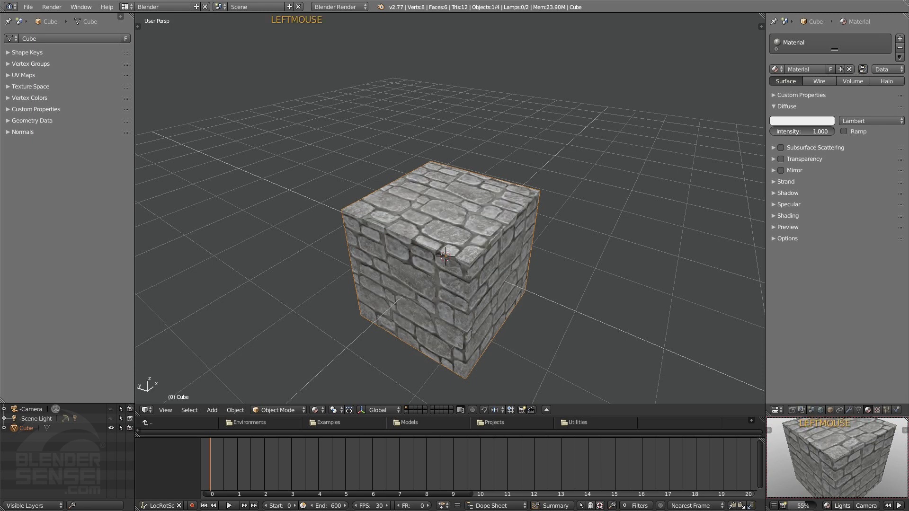
- Enable the stone texture's diffuse Intensity influence
left_click(878, 410)
left_click(775, 261)
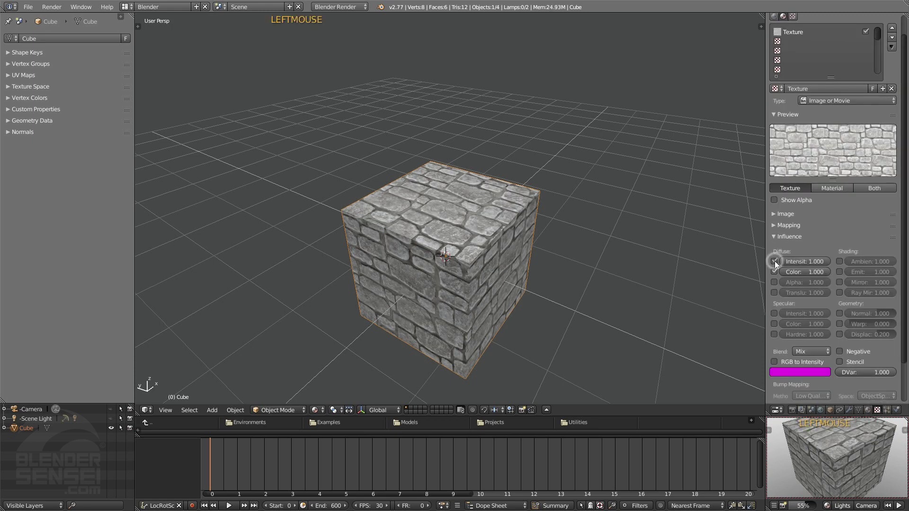
mouse_move(778, 261)
left_mouse_down()
mouse_move(715, 261)
mouse_move(780, 262)
left_mouse_up()
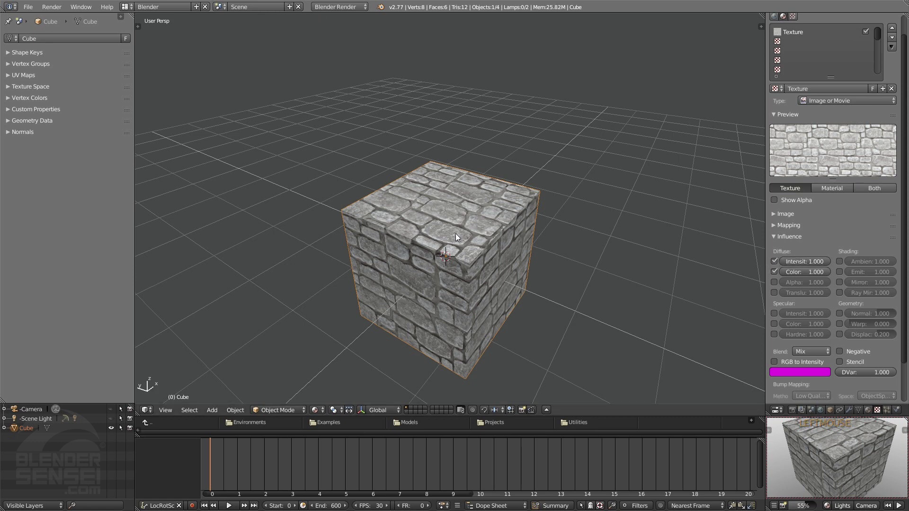
- Lower the material's diffuse intensity to 0.000
left_click(867, 410)
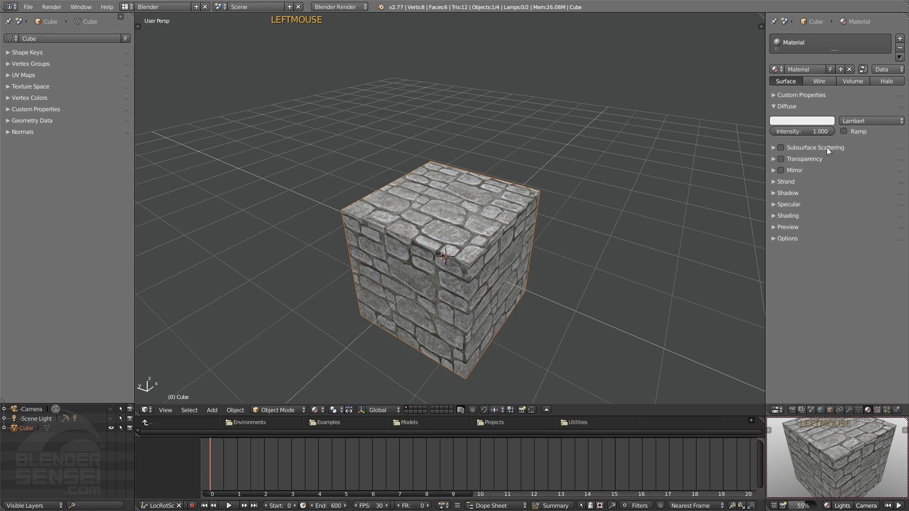
left_click_drag(828, 132, 767, 132)
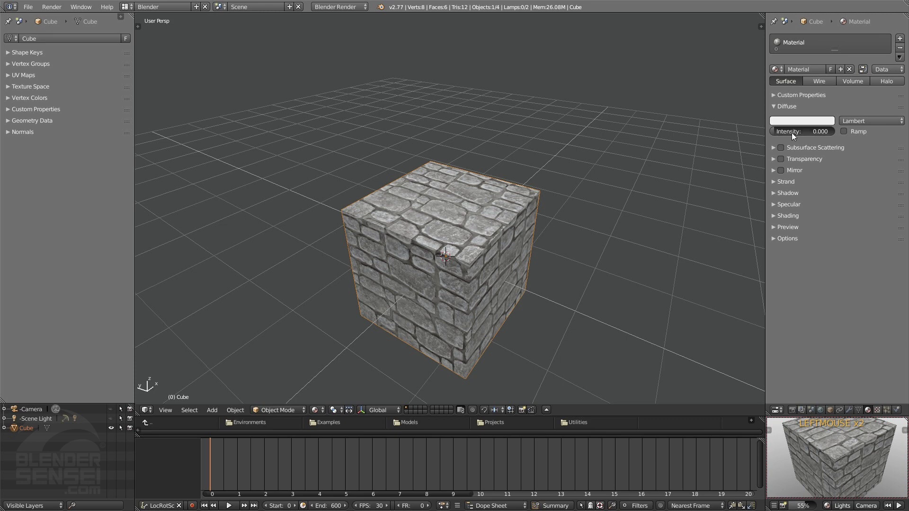
- Set the stone texture's diffuse influence to 1.000 for Intensity and 0.000 for Color
left_click(879, 409)
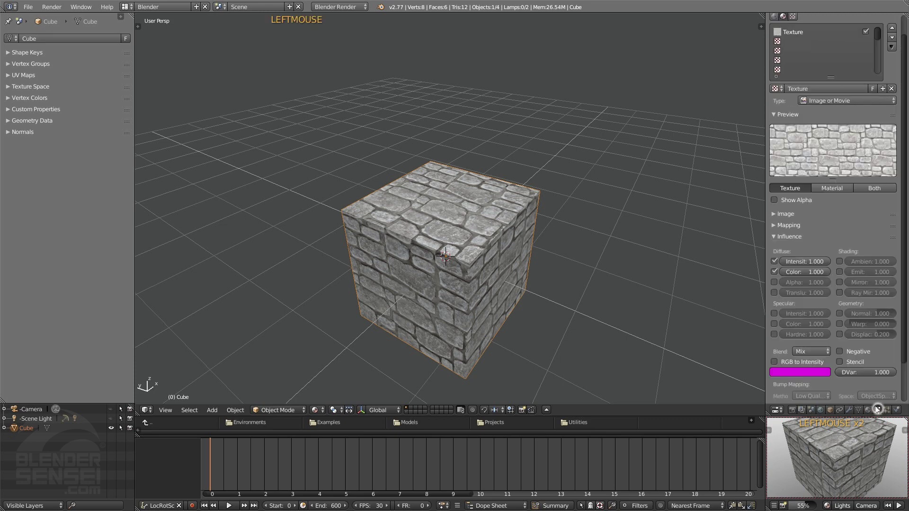
left_click_drag(814, 264, 843, 262)
left_click_drag(820, 272, 781, 272)
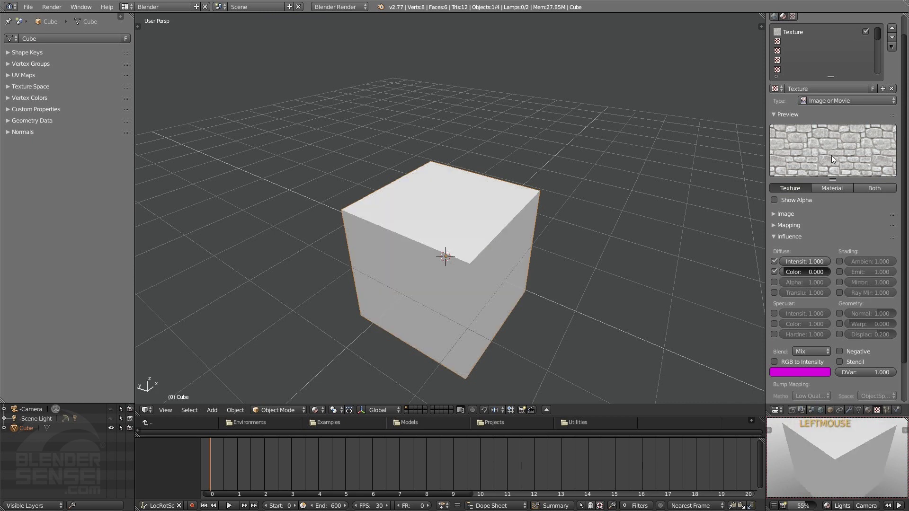
- Change the material's diffuse colour to light green and return to the stone texture's Influence settings
left_click(868, 410)
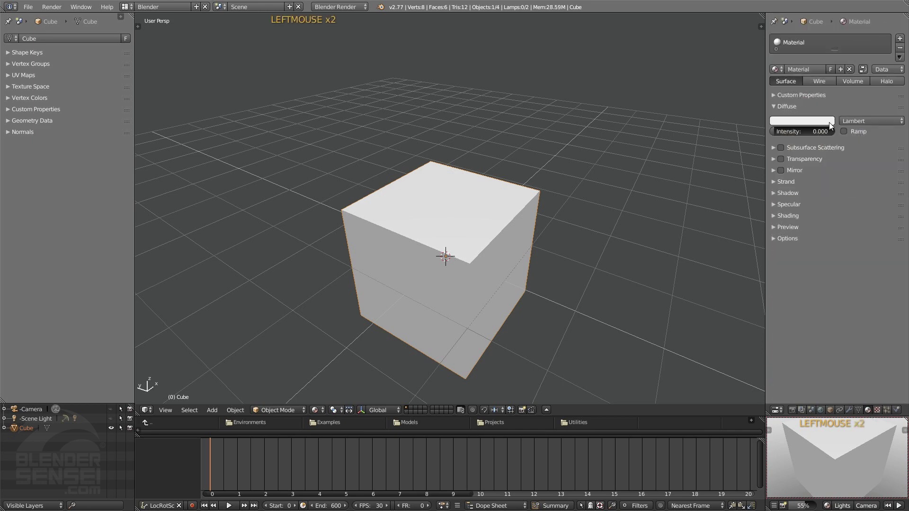
left_click(804, 121)
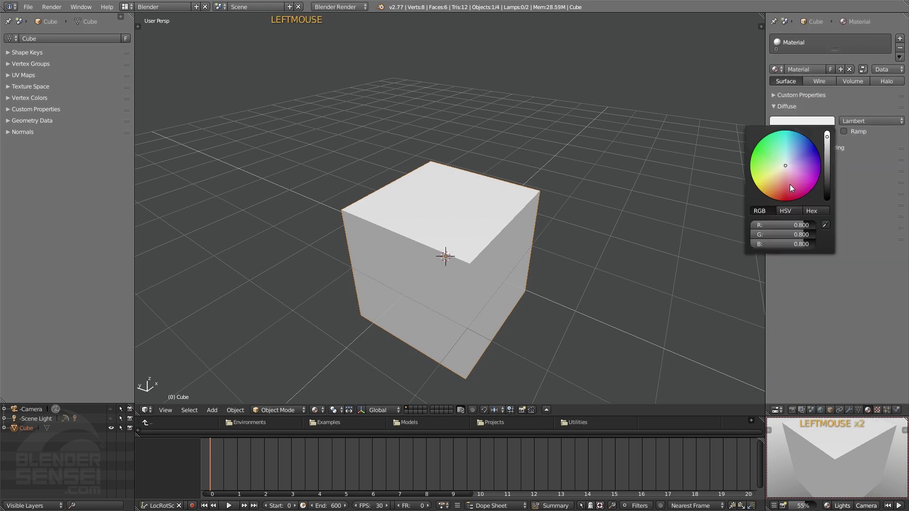
left_click(785, 197)
left_click(762, 186)
left_click(755, 158)
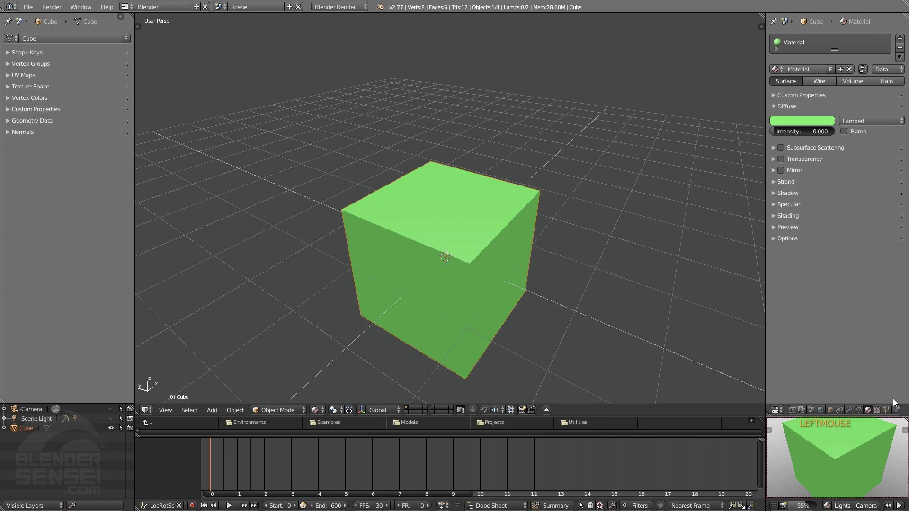
left_click(878, 410)
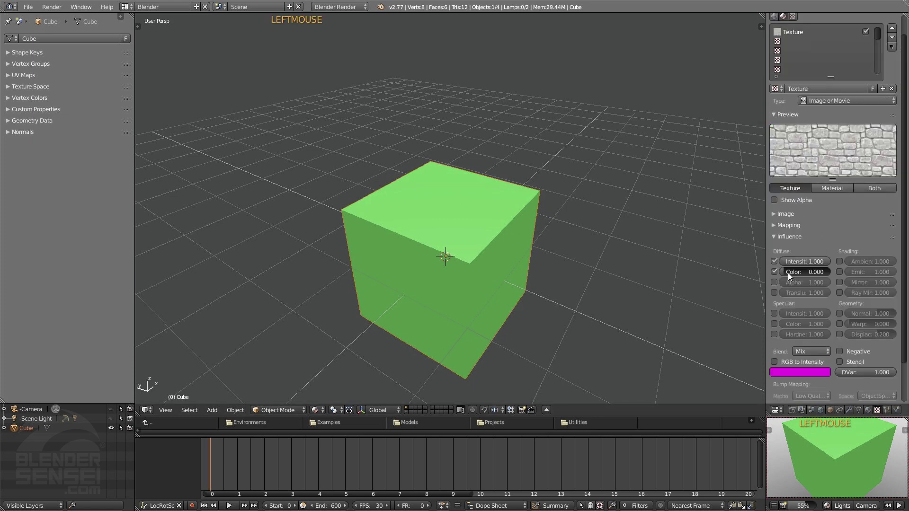
- Raise the stone texture's diffuse Color influence to 1.000 and enable its Alpha influence at 1.000
left_click_drag(788, 273, 833, 272)
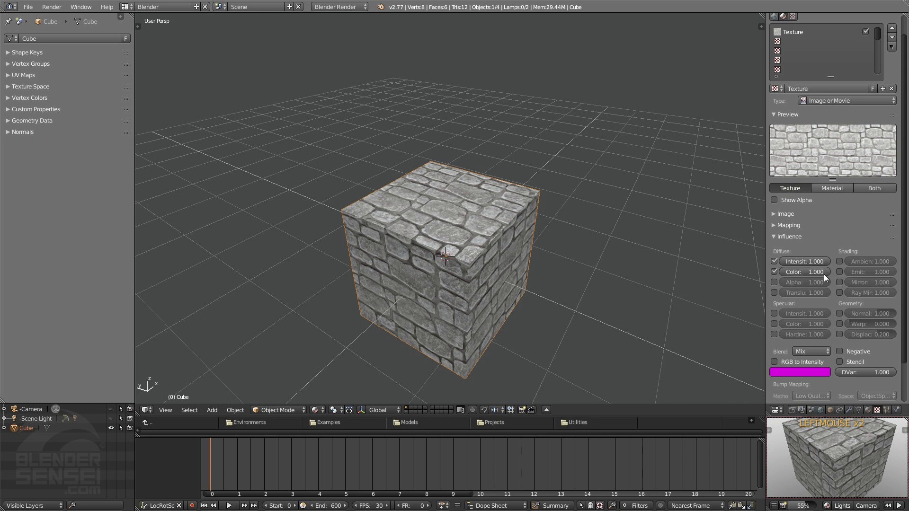
mouse_move(824, 275)
left_mouse_down()
mouse_move(774, 275)
mouse_move(826, 271)
left_mouse_up()
left_click(775, 283)
mouse_move(828, 283)
left_mouse_down()
mouse_move(800, 283)
mouse_move(833, 282)
left_mouse_up()
- Enable Z Transparency on the cube's material with Alpha 0.000, and return to the stone texture's Influence settings
left_click(868, 410)
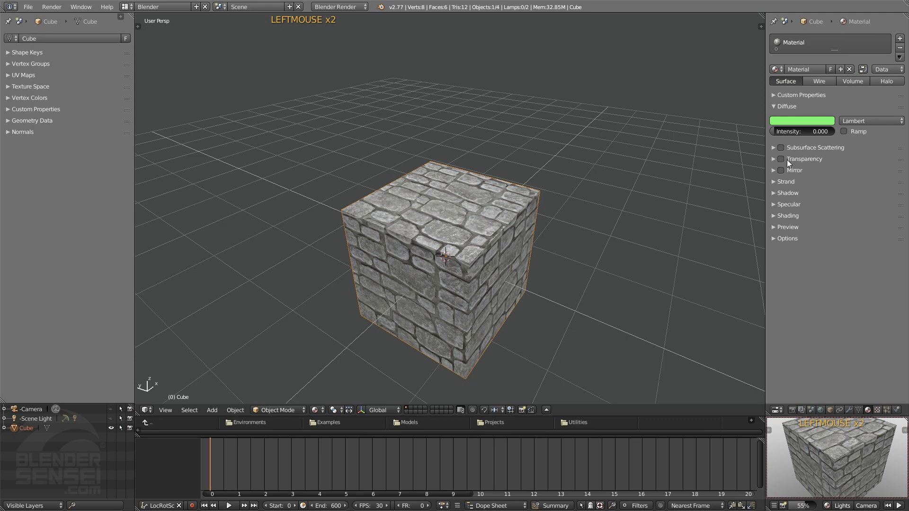
left_click(774, 159)
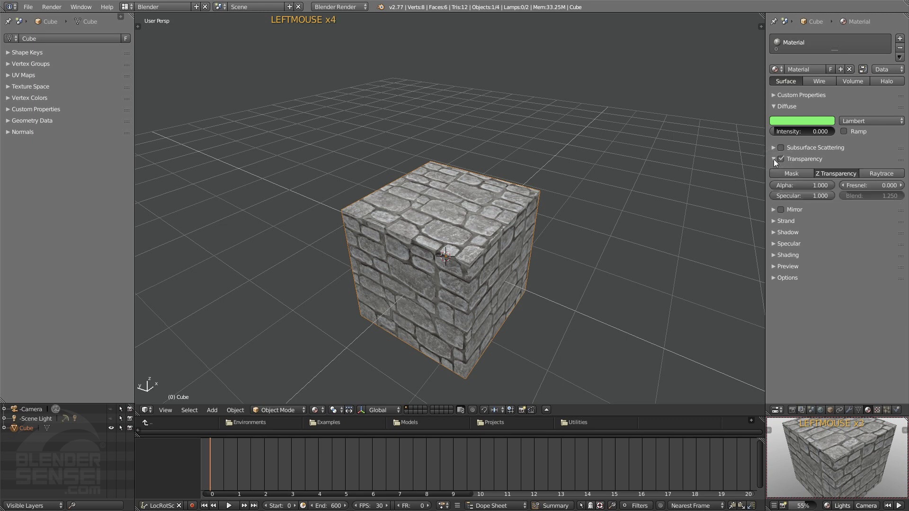
left_click_drag(828, 185, 772, 185)
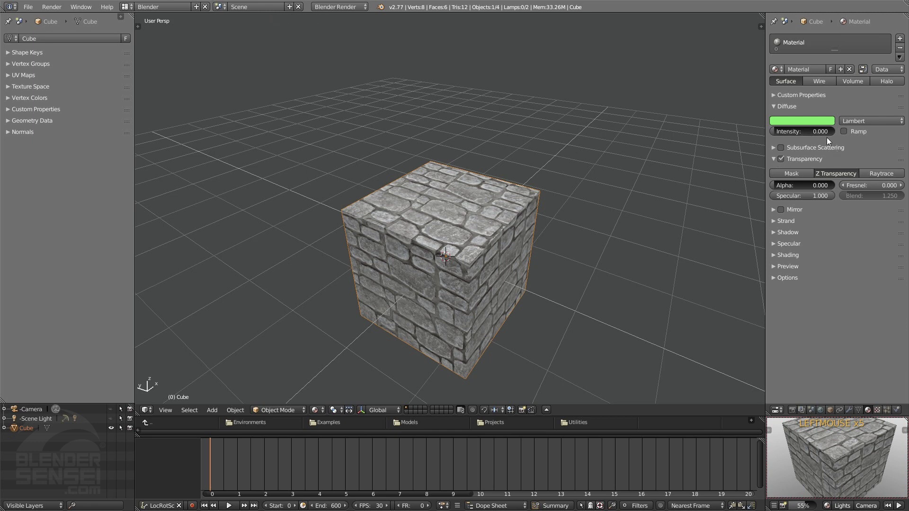
left_click(774, 160)
left_click(879, 409)
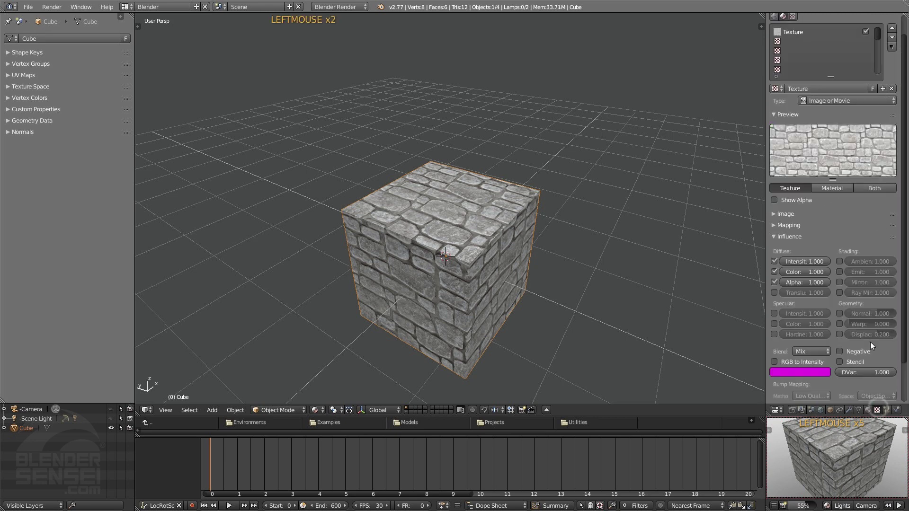
left_click_drag(820, 283, 847, 283)
middle_click_drag(467, 237, 529, 204)
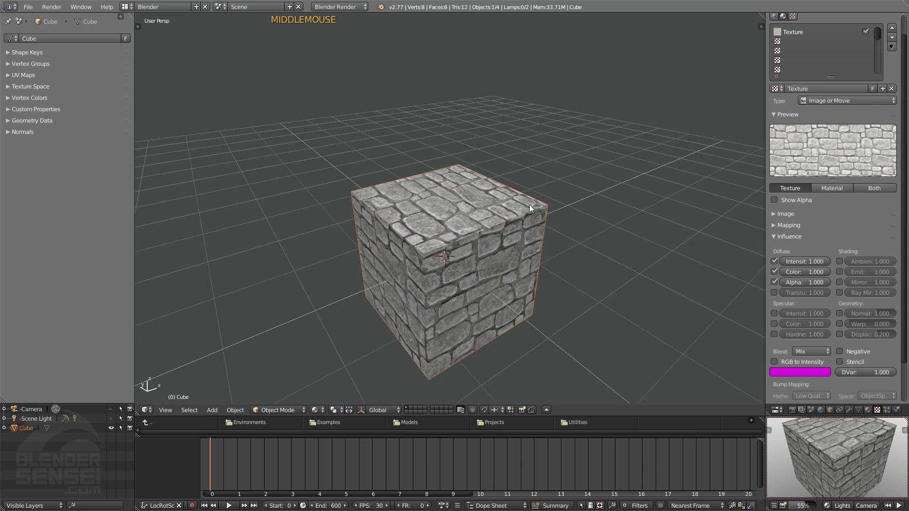
- Add a monkey mesh at the cube's centre and scale it down to fit roughly inside the cube
key("shift+a")
mouse_move(562, 192)
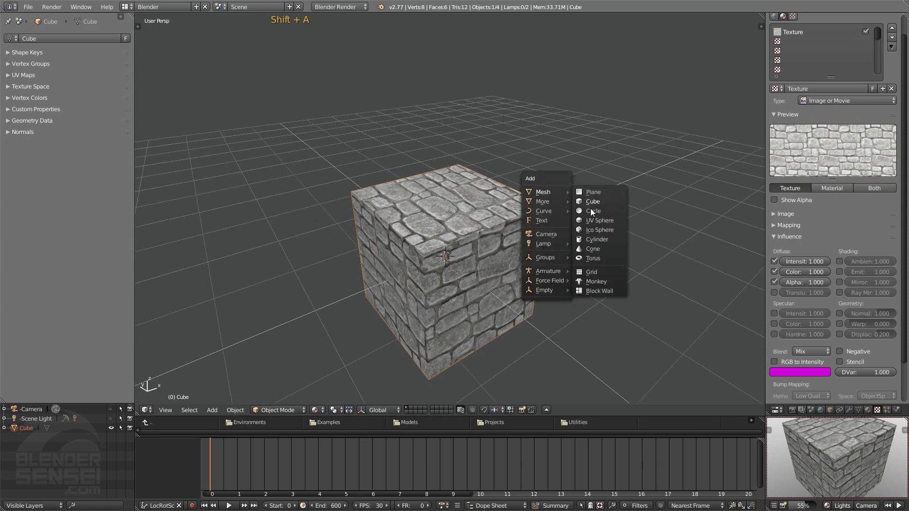
left_click(595, 282)
key("s")
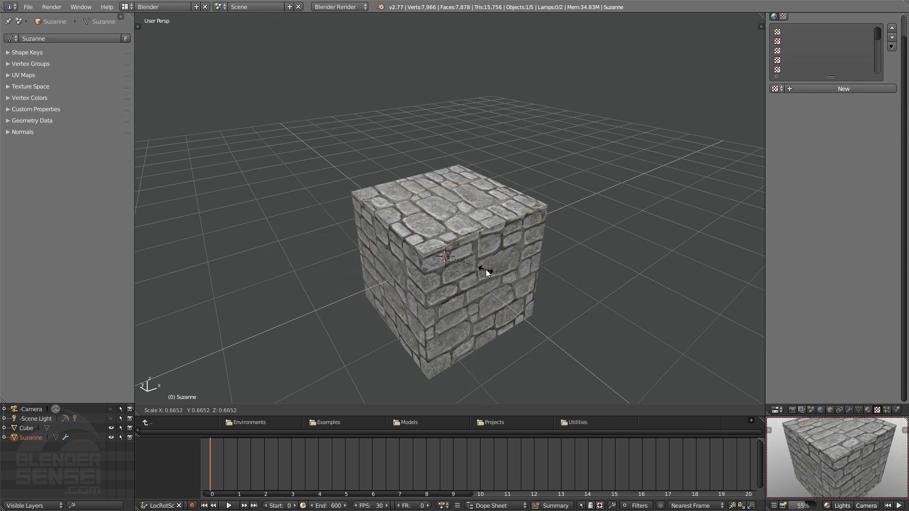
right_click(492, 271)
- Select the cube and lower its stone texture's Alpha influence to 0.380
left_click(516, 226)
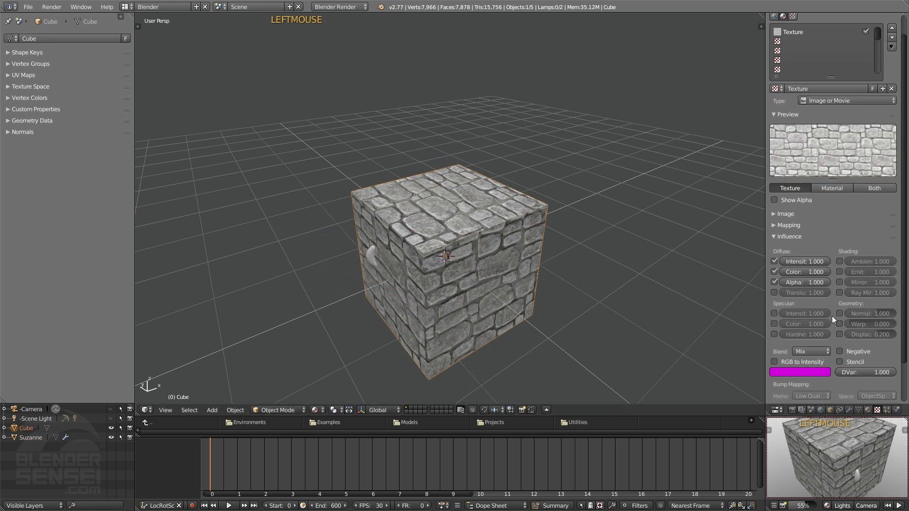
left_click_drag(822, 280, 796, 281)
middle_click_drag(439, 266, 511, 255)
scroll(509, 257, "up", 2)
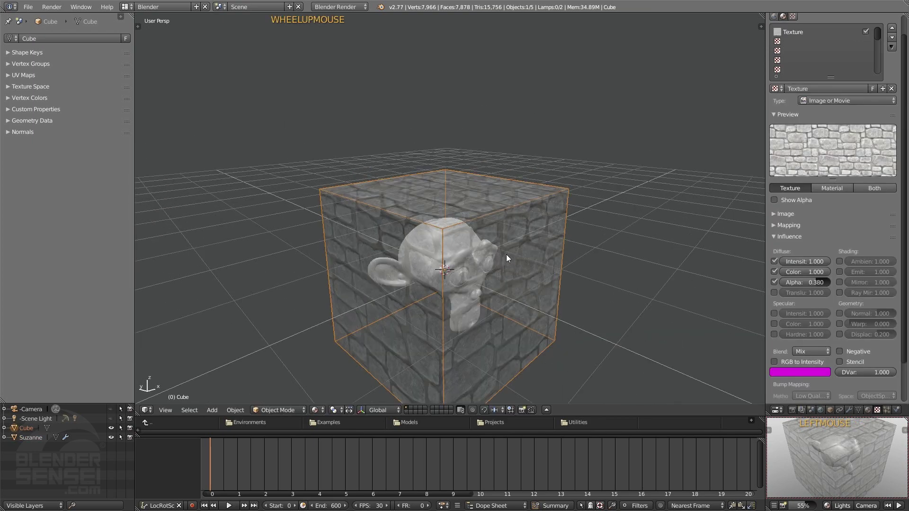
scroll(445, 244, "down", 2)
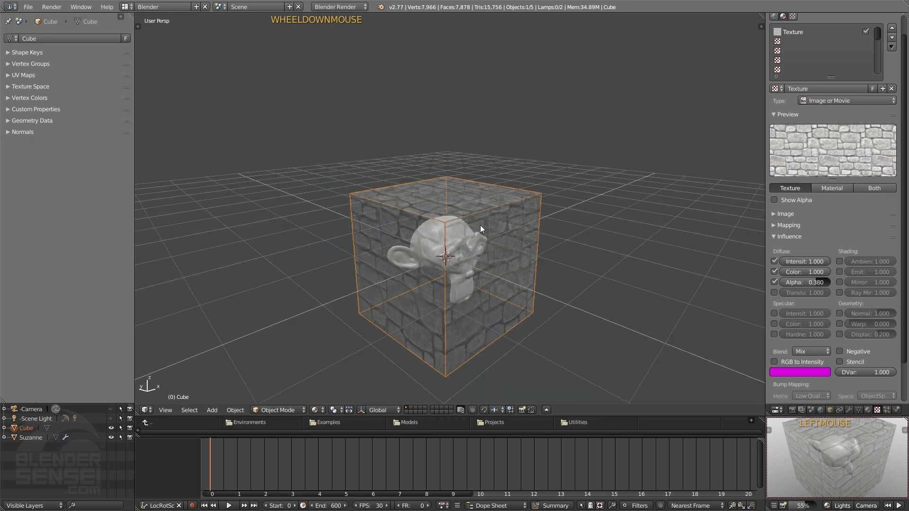
- Inspect the monkey through the semi-transparent cube in the rendered preview
middle_click_drag(868, 456, 788, 443)
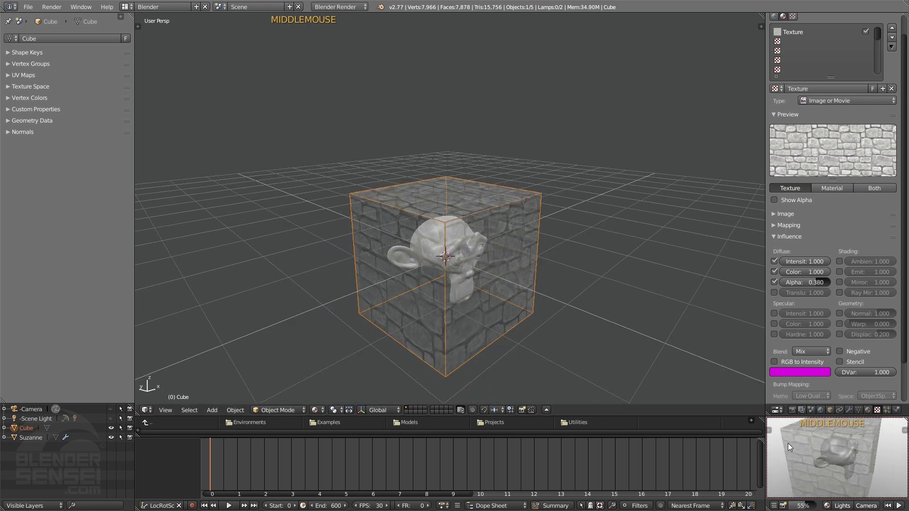
left_click(828, 506)
mouse_move(847, 467)
middle_mouse_down()
mouse_move(837, 466)
mouse_move(850, 459)
middle_mouse_up()
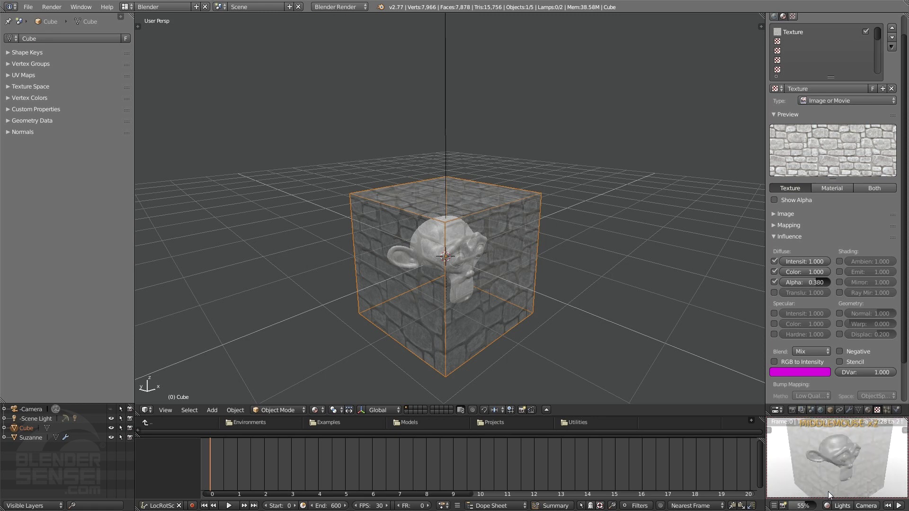
- Switch the cube material's transparency type to Raytrace and render the preview
left_click(868, 409)
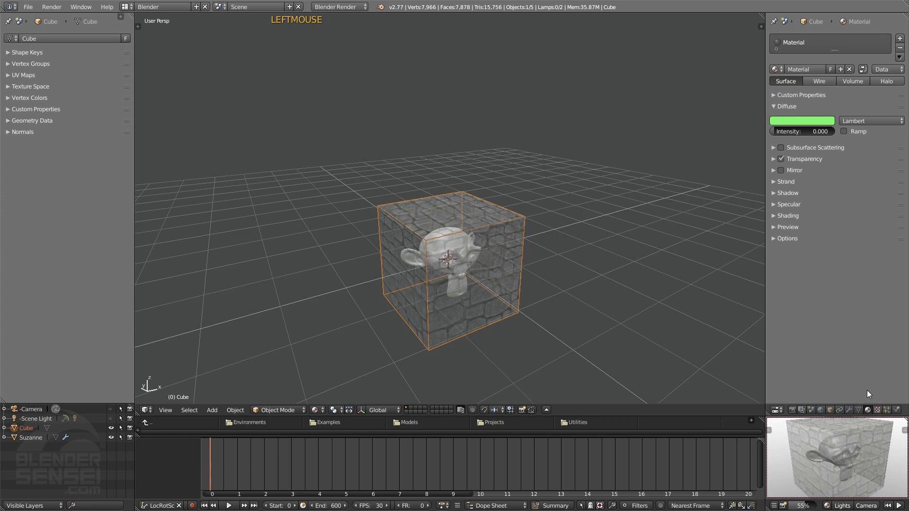
left_click(772, 159)
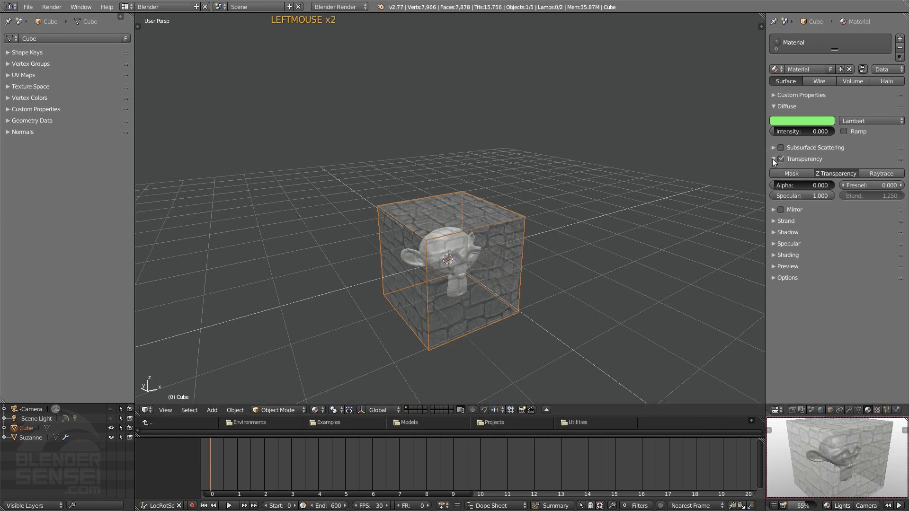
left_click(899, 175)
left_click(849, 173)
left_click(878, 173)
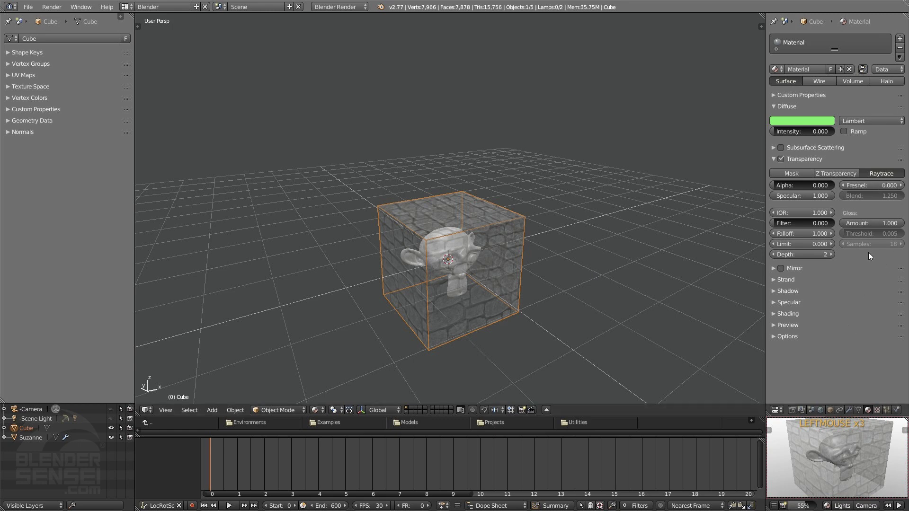
left_click(832, 485)
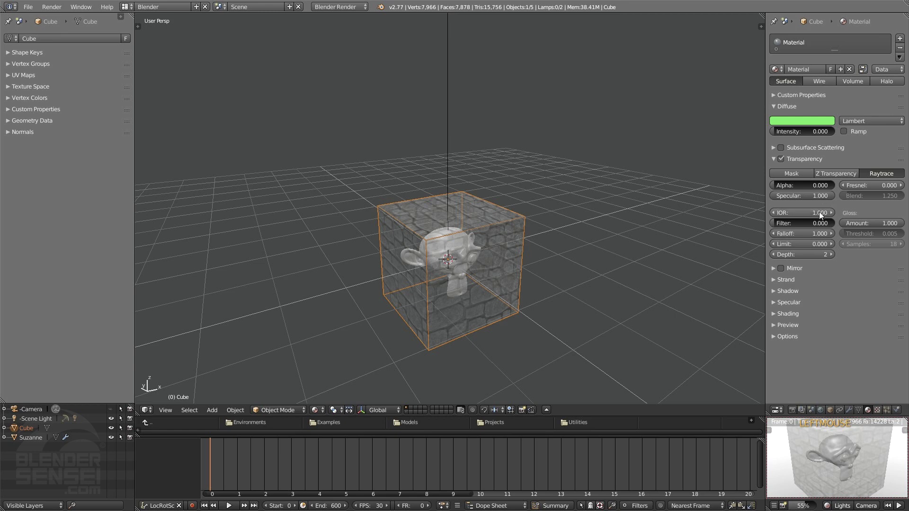
- Set the raytraced transparency's IOR to 4.000 and examine the refraction in the rendered preview
left_click_drag(819, 212, 836, 212)
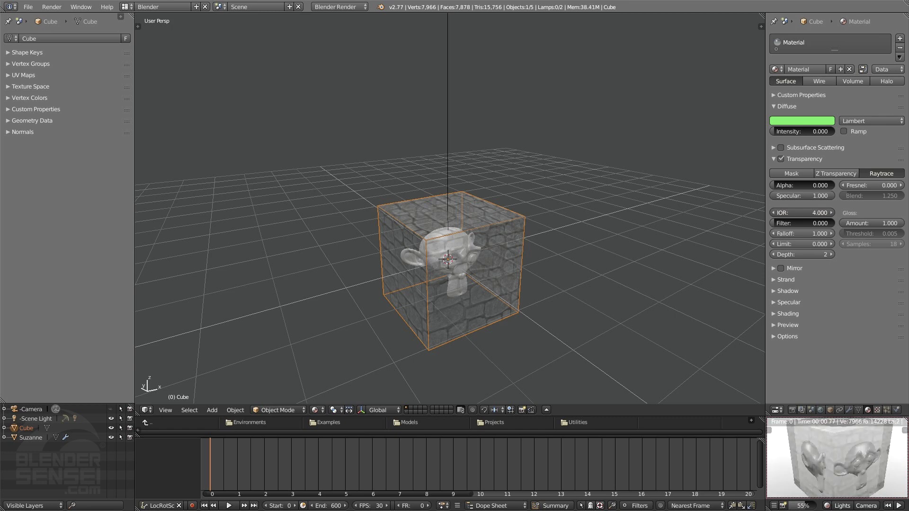
middle_click_drag(869, 471, 880, 451)
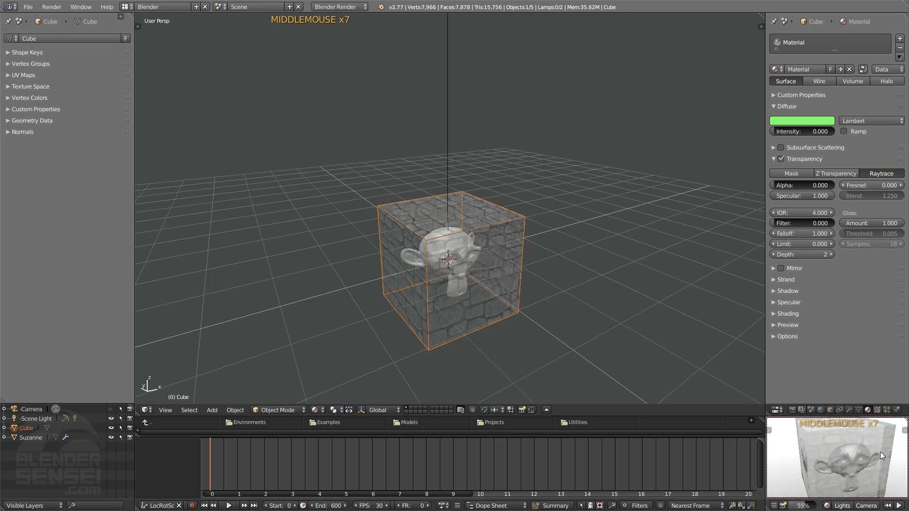
left_click(828, 506)
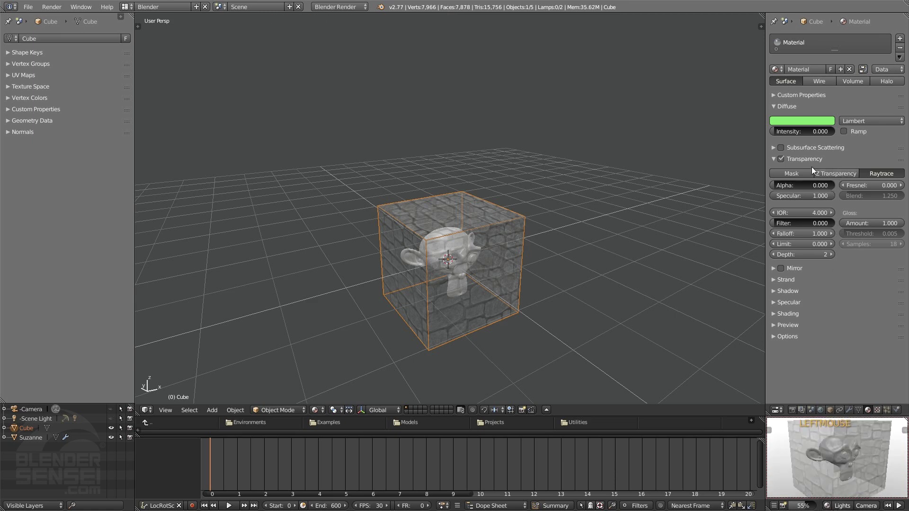
- Switch the material back to Z Transparency and return to the stone texture's Influence settings
left_click(836, 173)
left_click(774, 159)
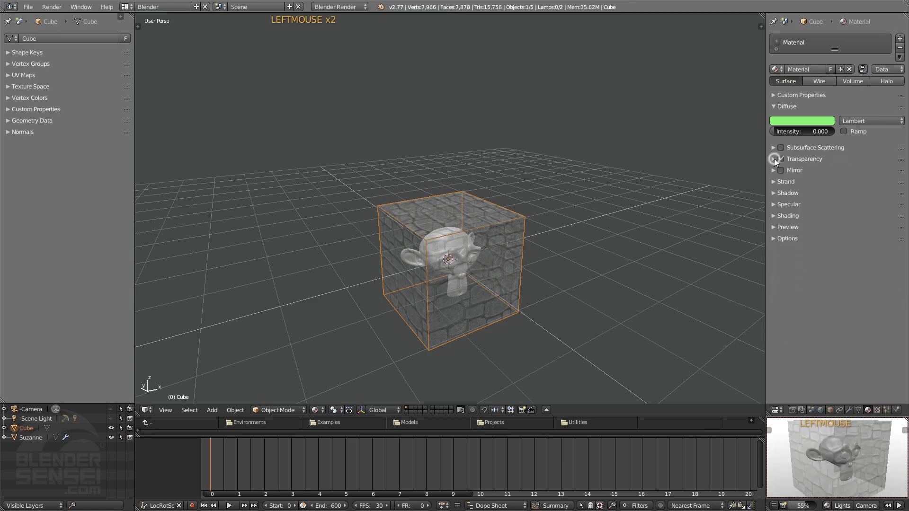
left_click(878, 410)
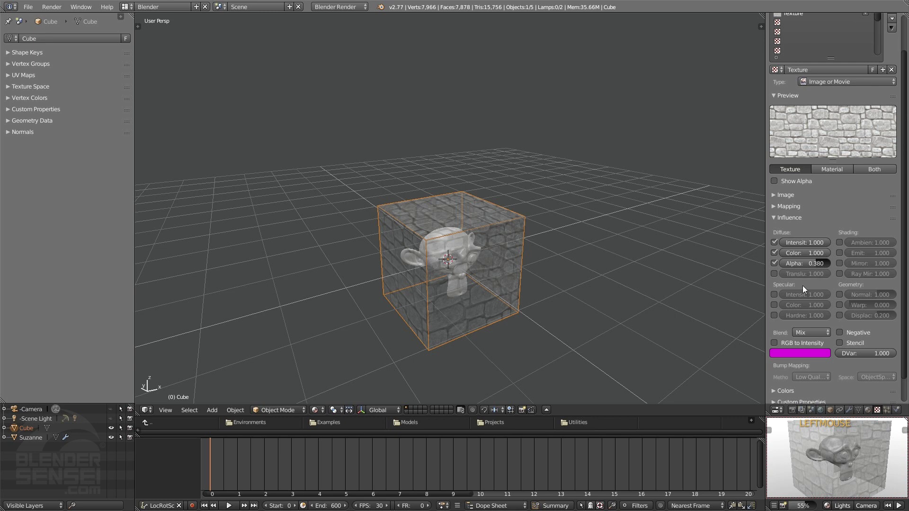
- Enable the stone texture's Translucency influence, try a value of -0.520, and render the preview
middle_click_drag(870, 456, 800, 469)
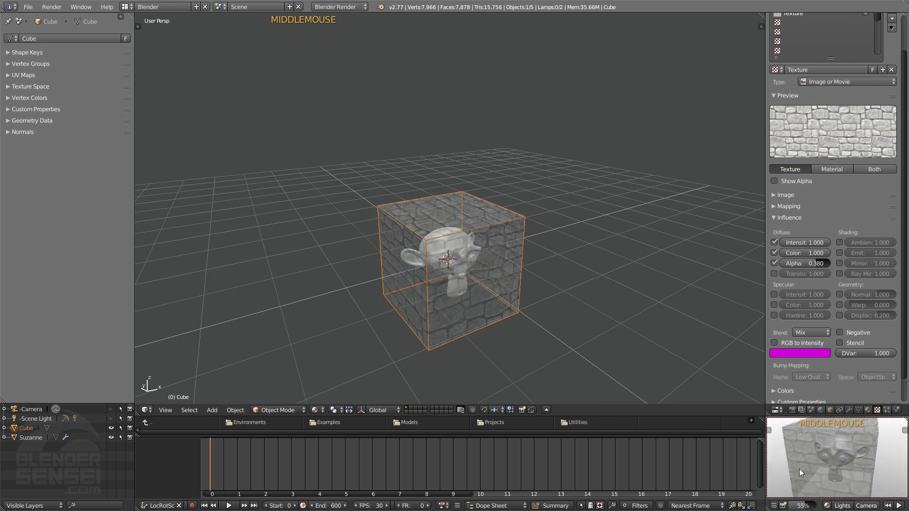
left_click(775, 274)
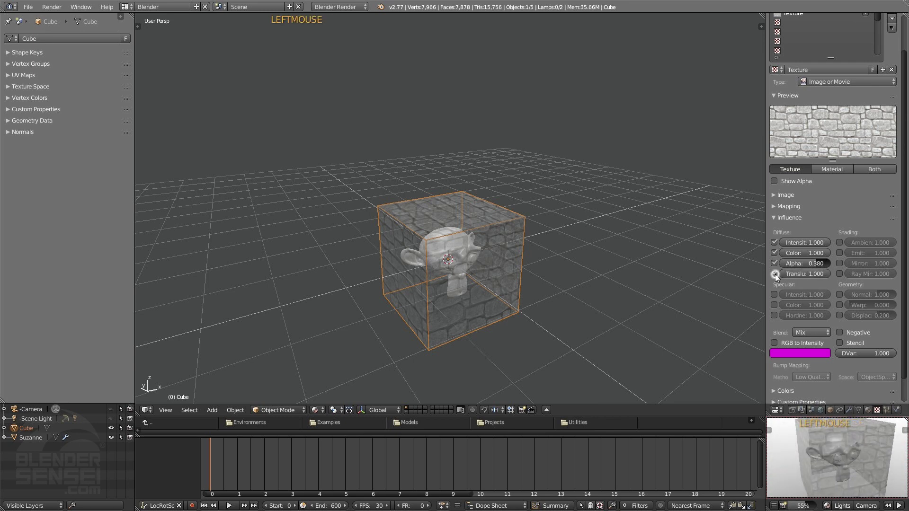
left_click(811, 273)
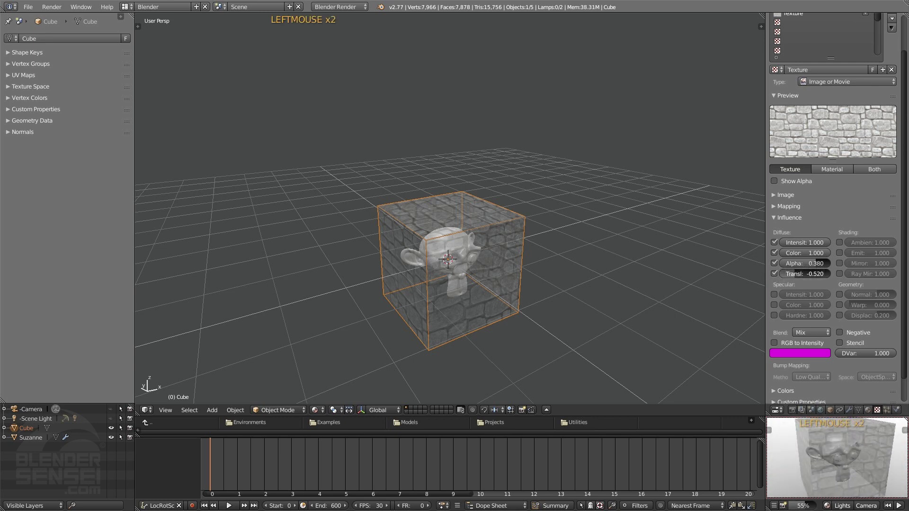
left_click(827, 506)
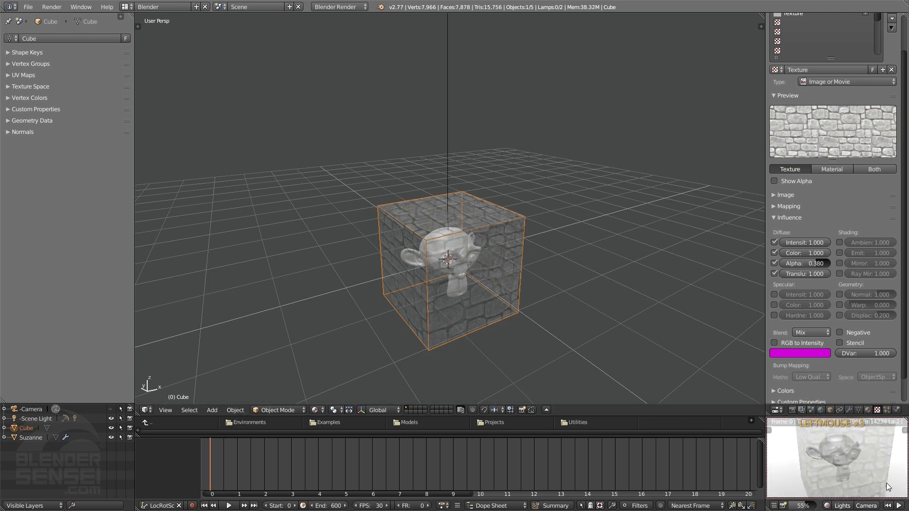
- Return the Translucency influence to 1.000, check it in the rendered preview, and disable it
mouse_move(814, 273)
left_mouse_down()
mouse_move(767, 274)
mouse_move(830, 273)
left_mouse_up()
middle_click_drag(846, 460, 852, 462)
mouse_move(814, 273)
left_mouse_down()
mouse_move(767, 273)
mouse_move(830, 273)
left_mouse_up()
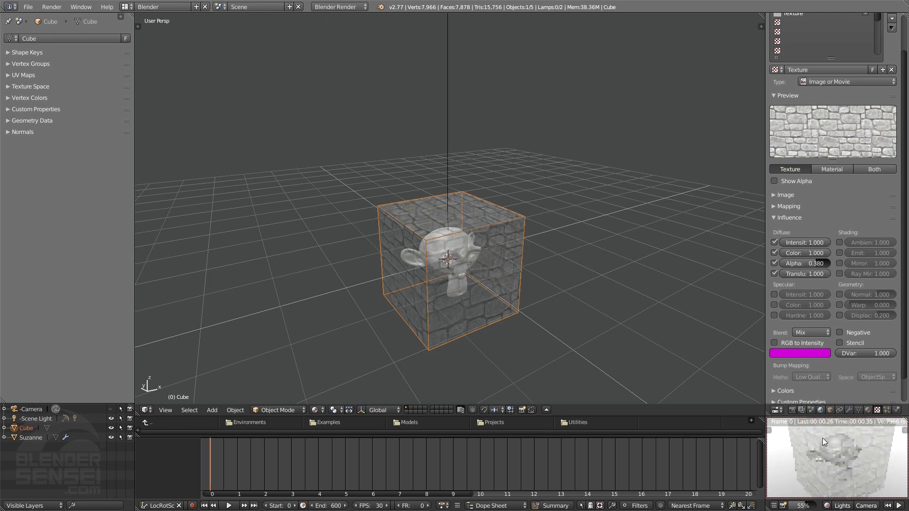
left_click(774, 274)
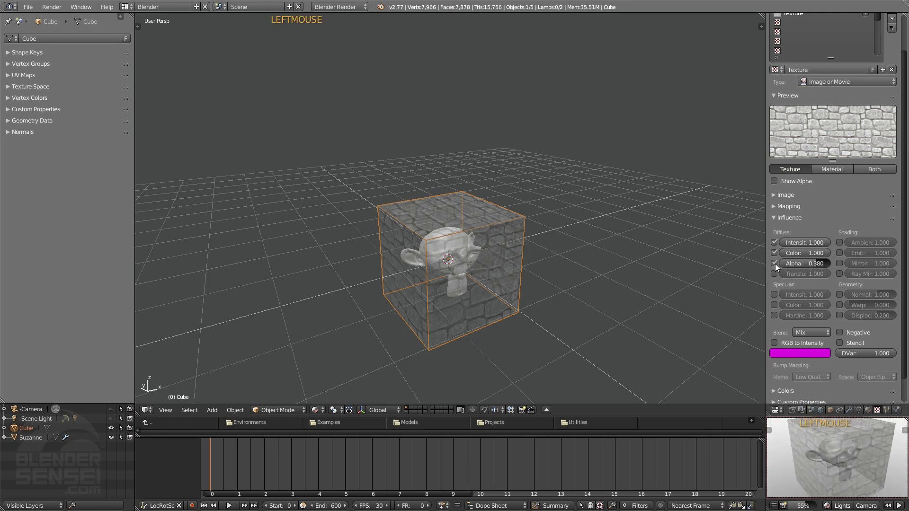
- Set the stone texture's Alpha influence to 1.000
left_click_drag(809, 264, 828, 264)
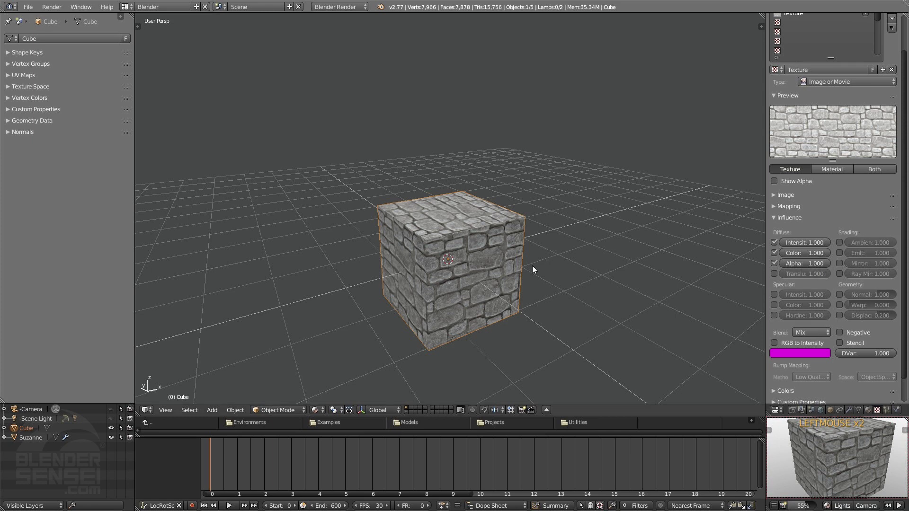
- Add a torus at the cube's centre and scale it up so it surrounds the cube
key("shift+a")
mouse_move(462, 283)
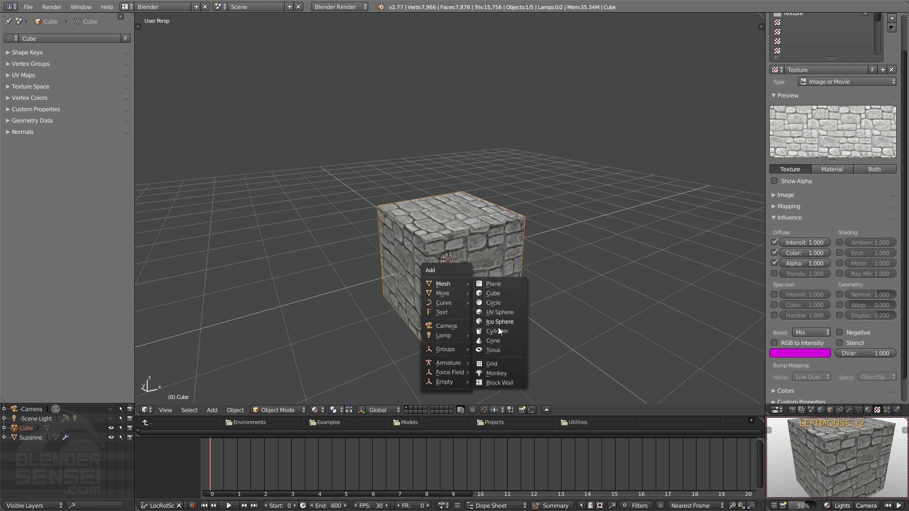
left_click(500, 350)
key("s")
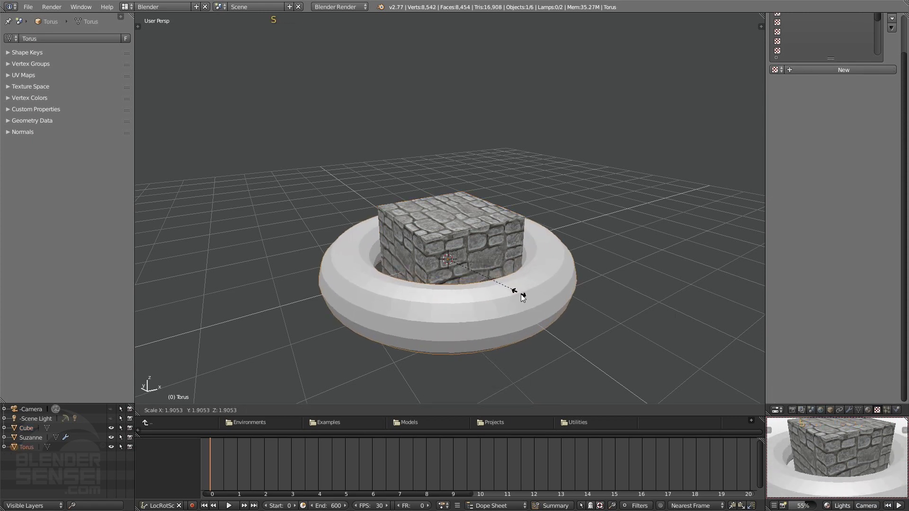
left_click(521, 296)
- Smooth the torus with a subdivided surface and scale it down slightly around the cube
key("w")
key("w")
key("w")
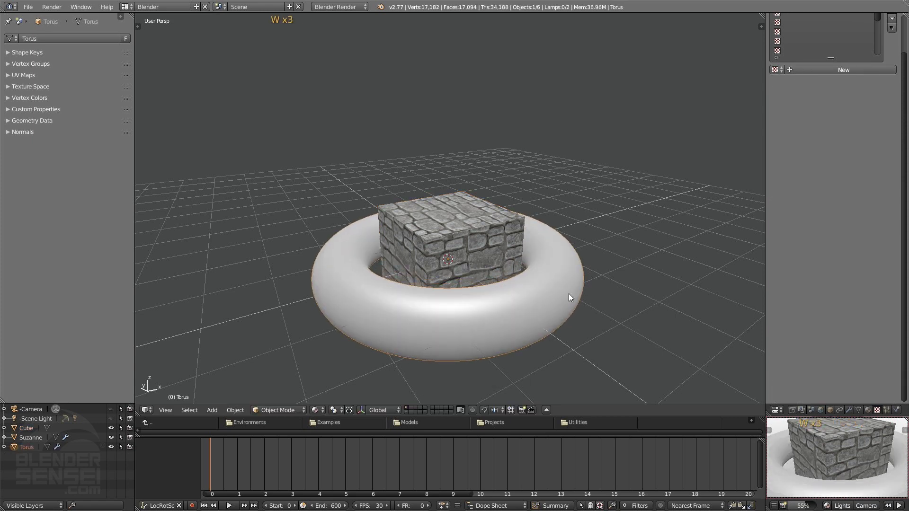
key("s")
left_click(560, 287)
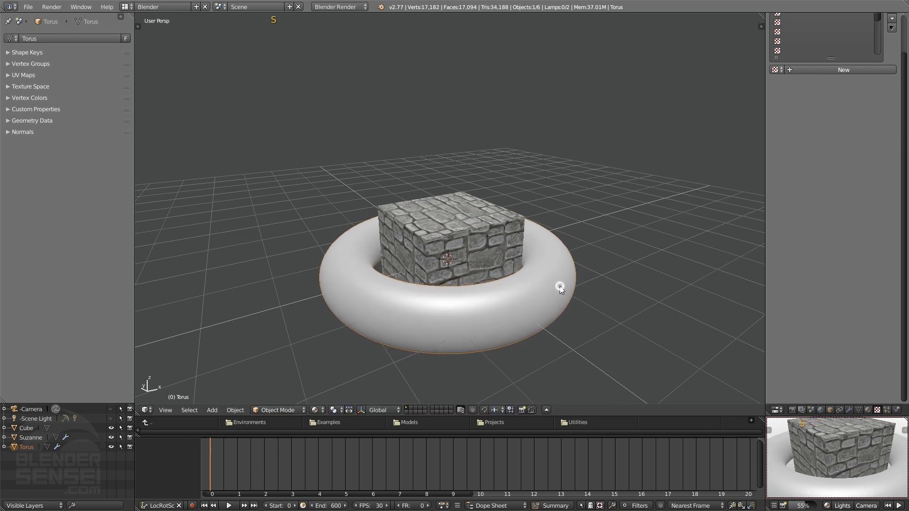
- Render the preview and examine the torus beside the stone cube up close
mouse_move(841, 462)
middle_mouse_down()
mouse_move(844, 500)
mouse_move(837, 469)
mouse_move(848, 478)
mouse_move(862, 468)
mouse_move(850, 463)
middle_mouse_up()
left_click(842, 504)
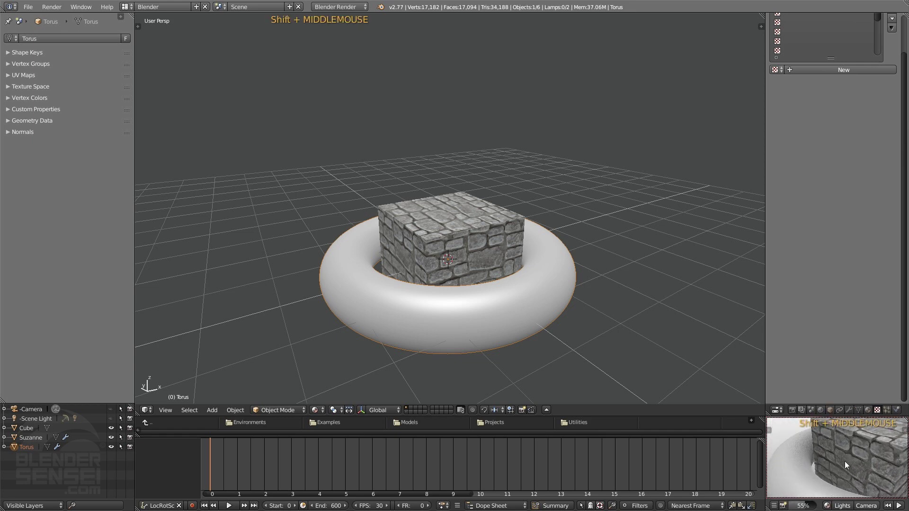
left_click(826, 505)
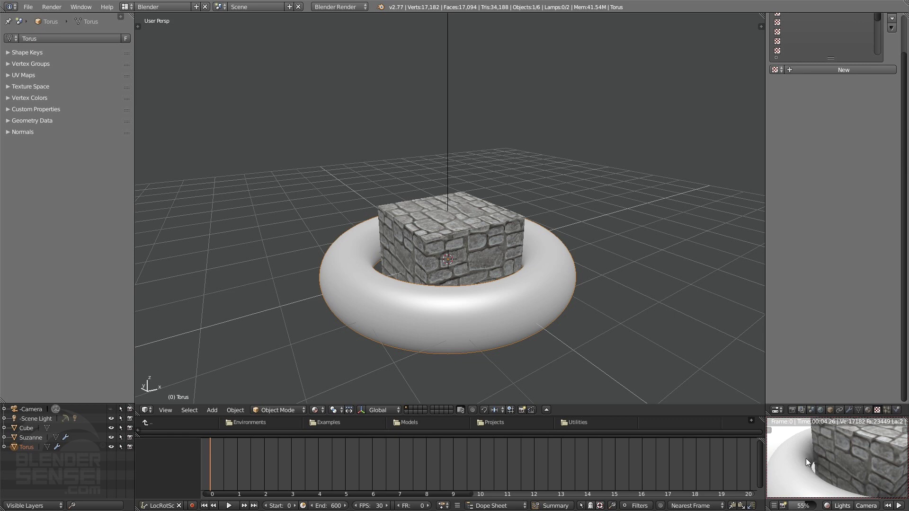
- Enable the stone texture's Ambient influence on the cube, set it to -1.000, and render the preview
left_click(826, 506)
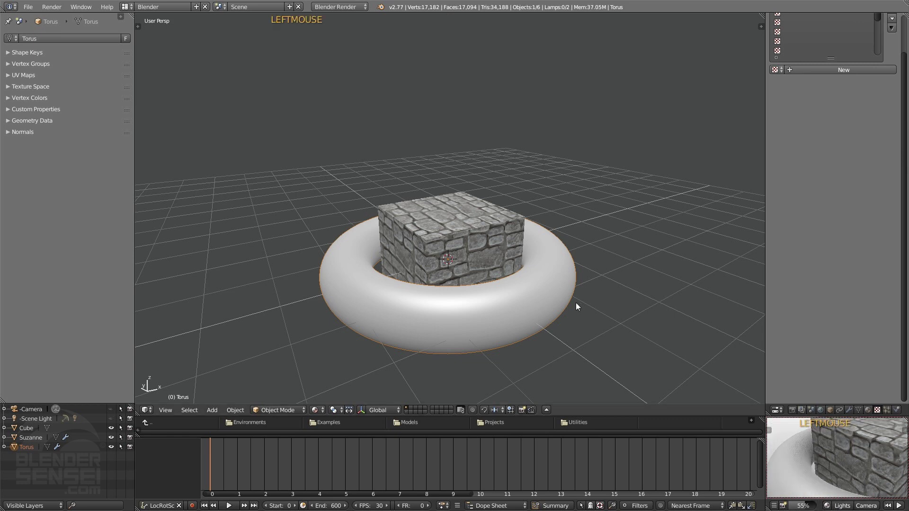
left_click(498, 243)
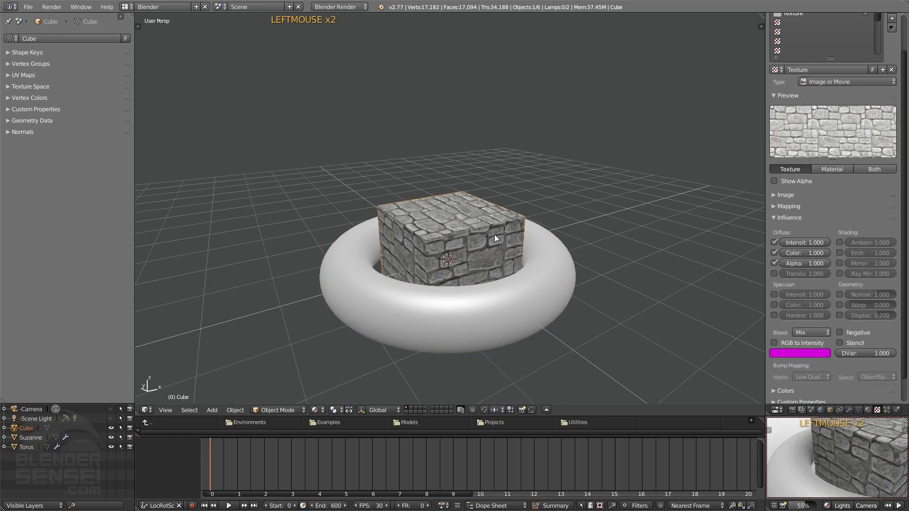
left_click(841, 243)
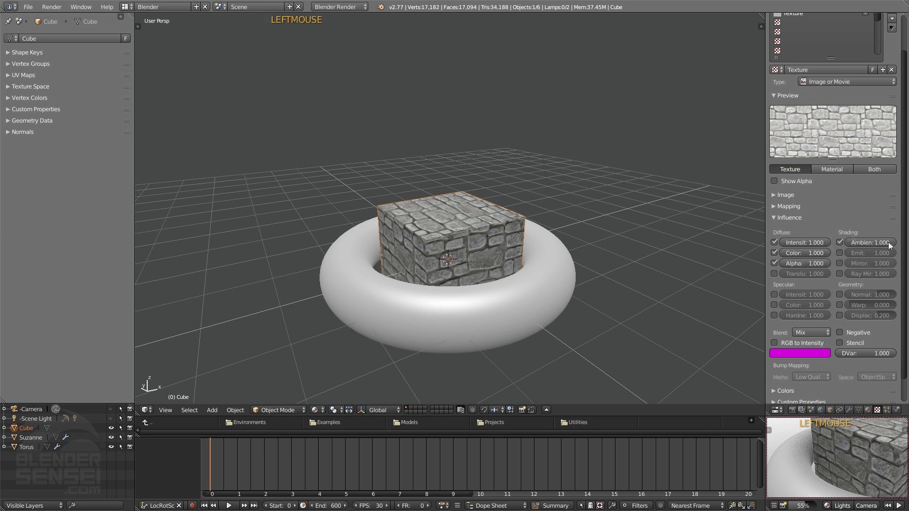
left_click_drag(885, 244, 805, 245)
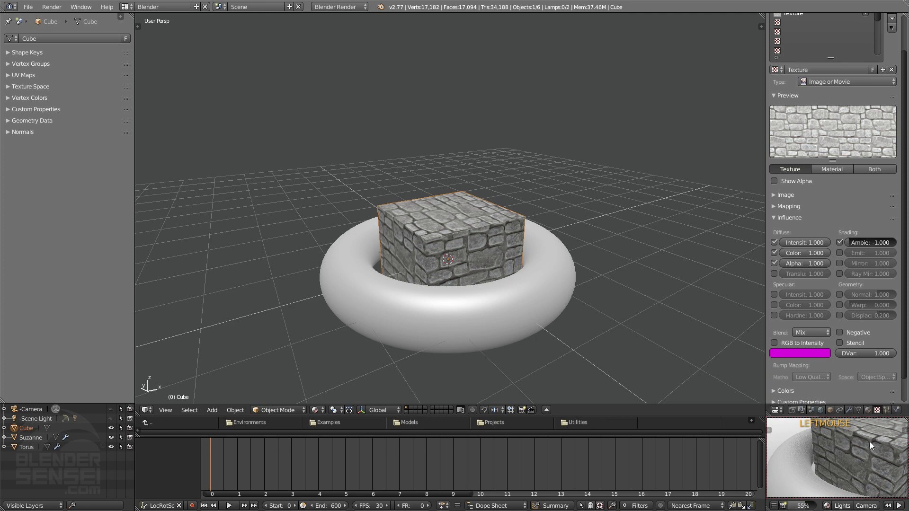
left_click(838, 507)
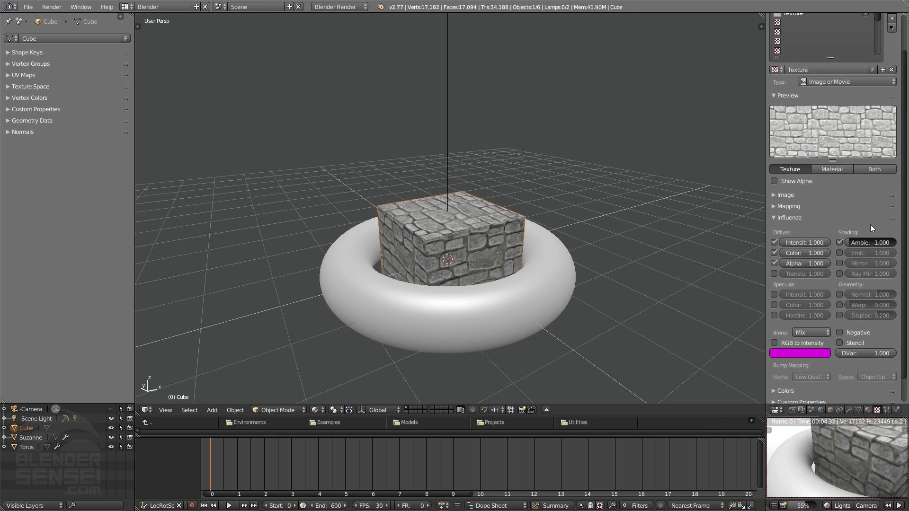
- Reset the Ambient influence to 1.000 and disable it, and render the preview with Emit influence enabled at 1.000
left_click_drag(853, 242, 897, 244)
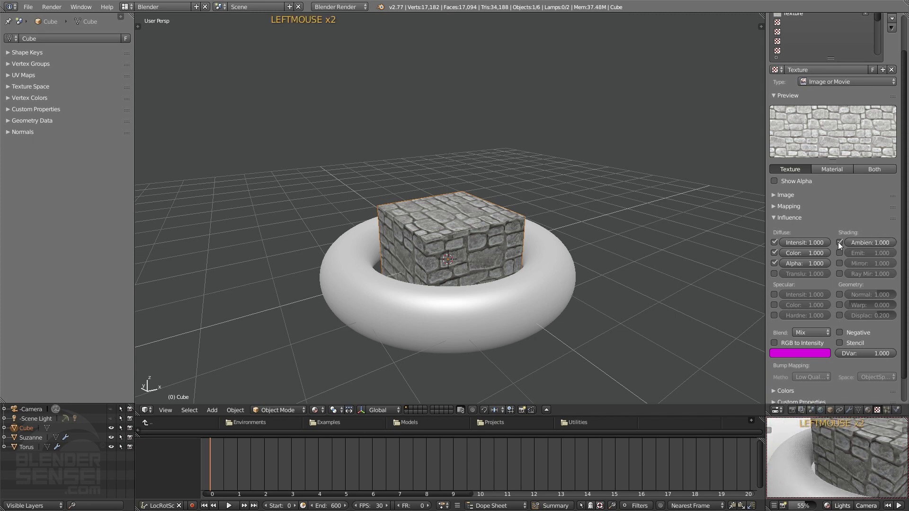
left_click(838, 242)
left_click(828, 468)
scroll(851, 451, "down", 2)
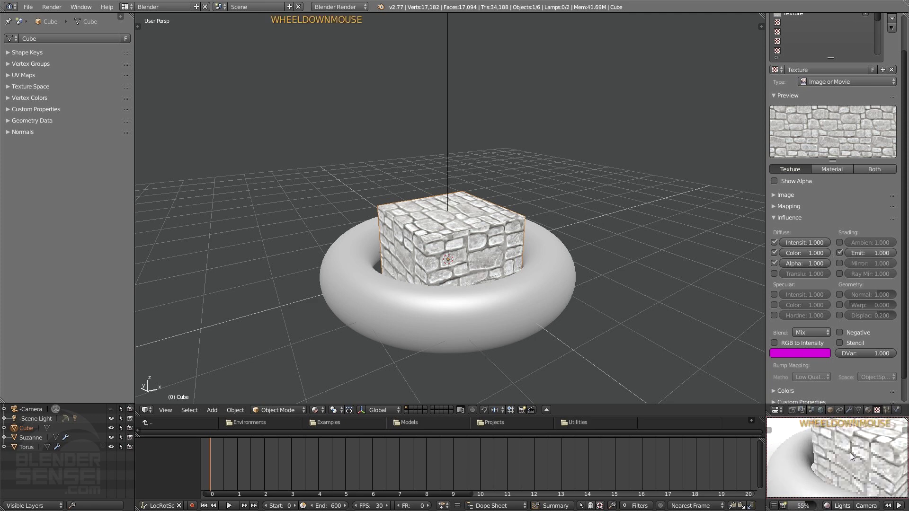
left_click(827, 507)
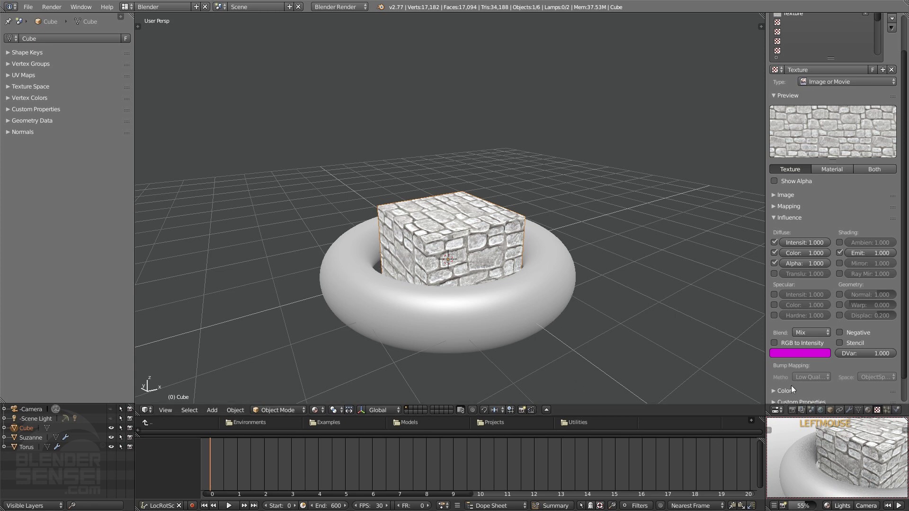
- Enable Indirect Lighting in the world settings and set the Gather method to Approximate
left_click(820, 410)
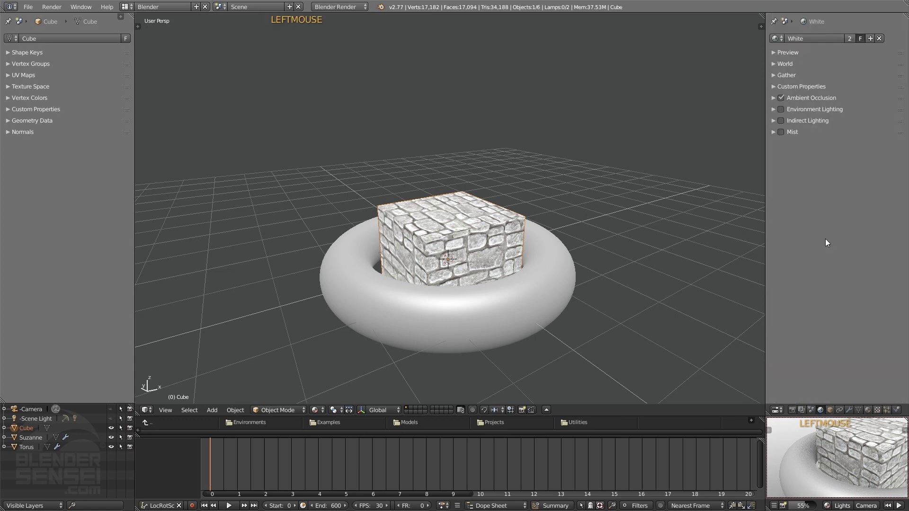
left_click(781, 120)
left_click(774, 75)
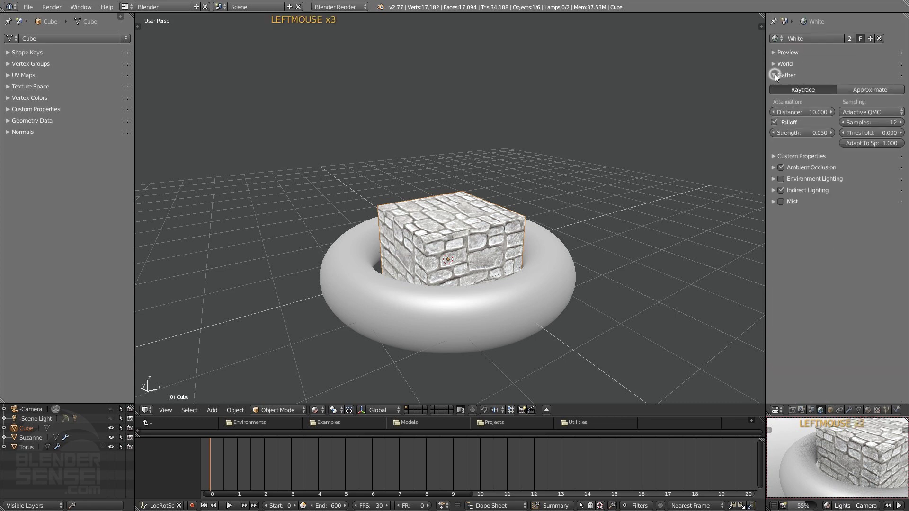
left_click(876, 92)
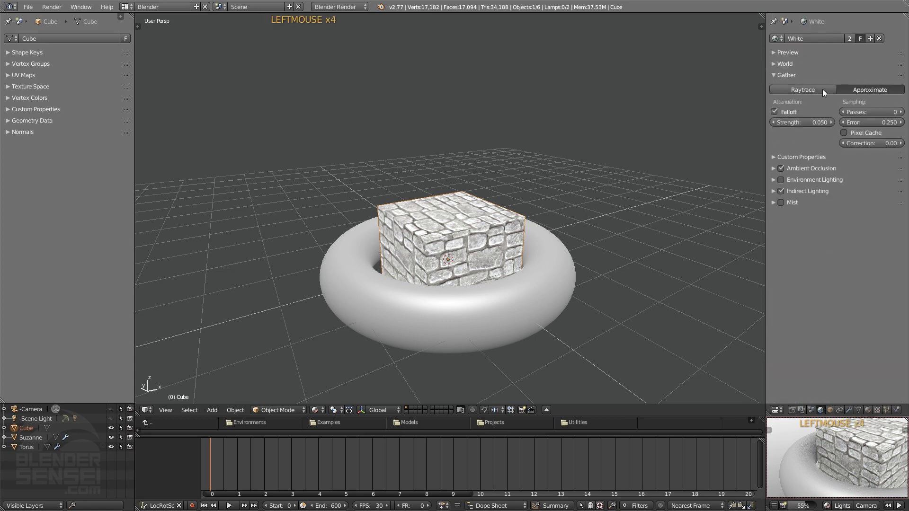
left_click(776, 74)
- Turn off the scene lights and render the preview to examine the cube's glow on the torus
left_click(868, 410)
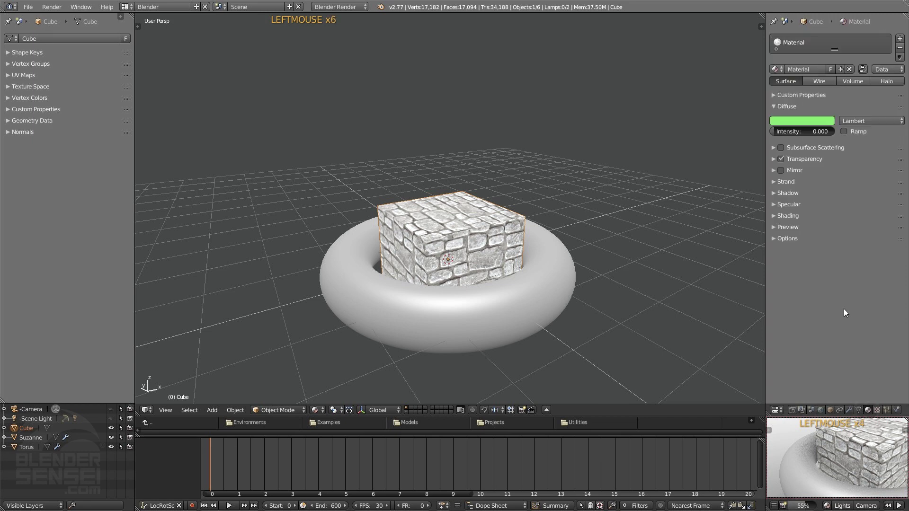
left_click(840, 505)
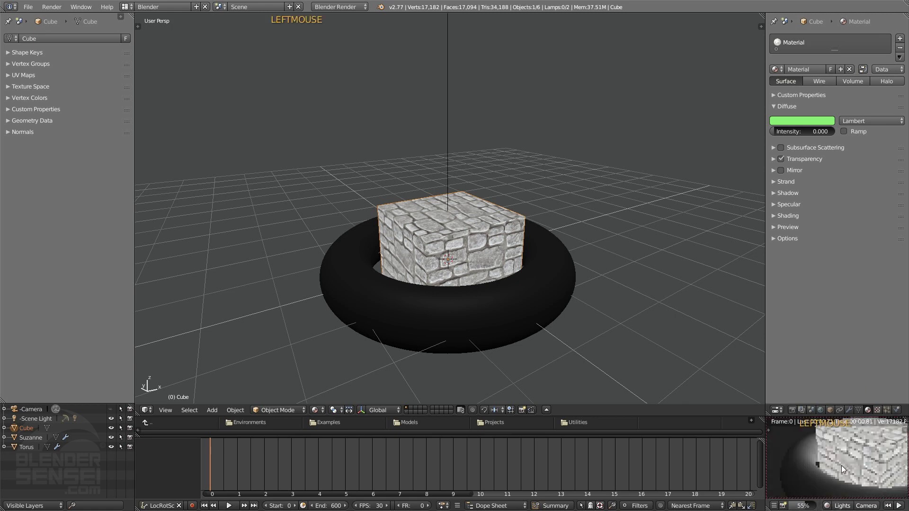
scroll(842, 465, "down", 1)
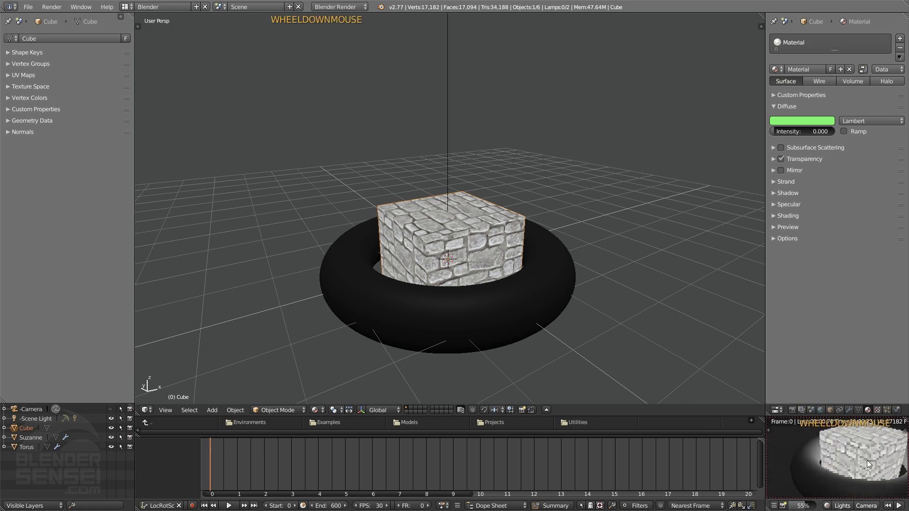
middle_click_drag(876, 462, 828, 467, "shift")
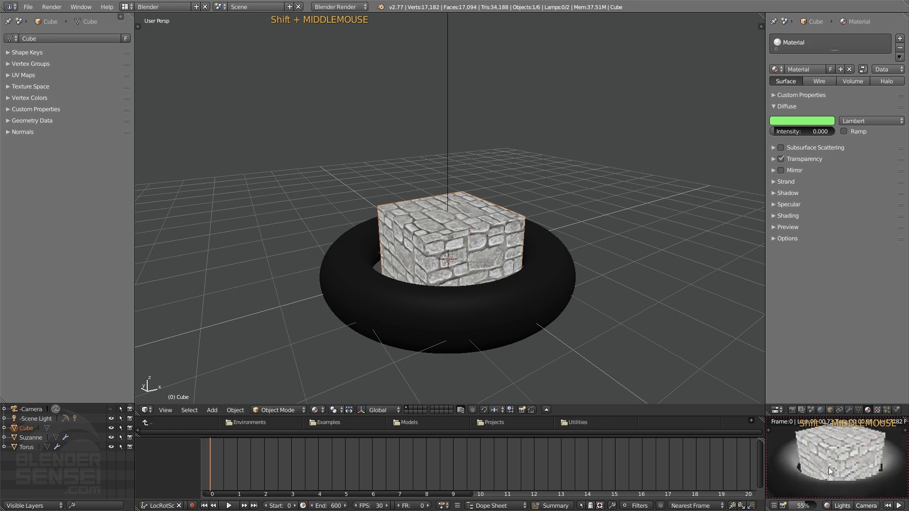
left_click(827, 505)
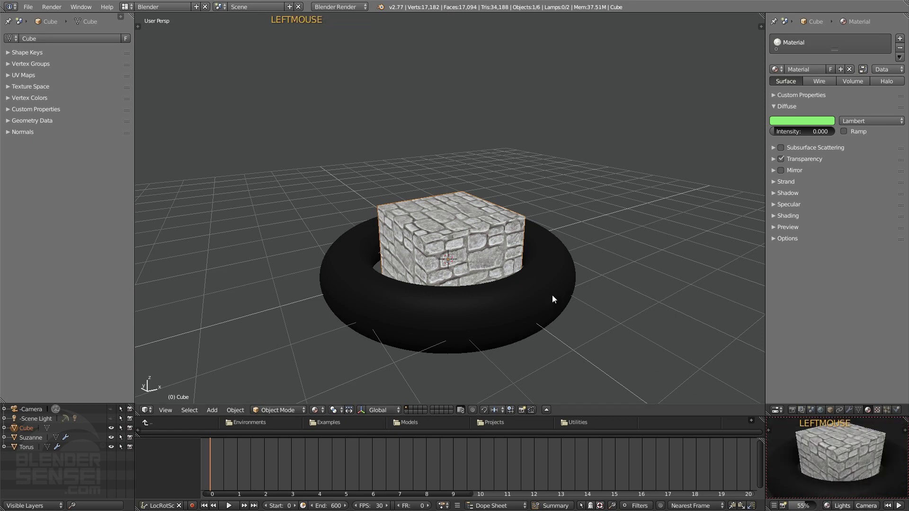
- Add a plane at the cube's centre and scale it up into a large floor extending beyond the torus
key("shift+a")
mouse_move(572, 271)
left_click(603, 270)
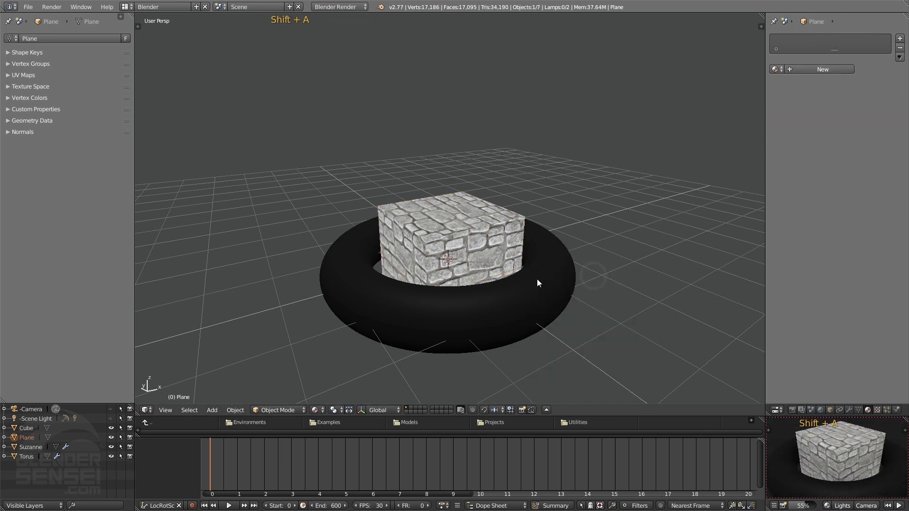
key("s")
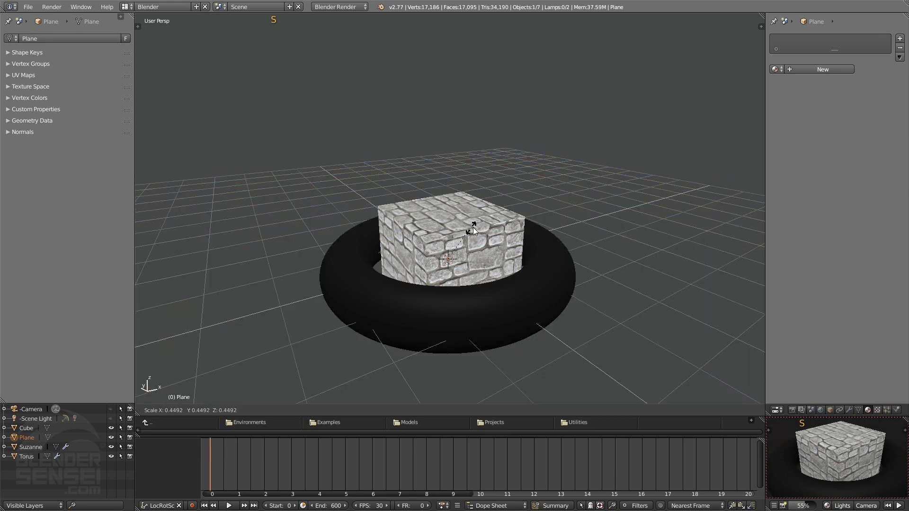
left_click(473, 227)
- Render the preview and examine the light the emitting cube casts on the torus and floor plane
left_click(826, 505)
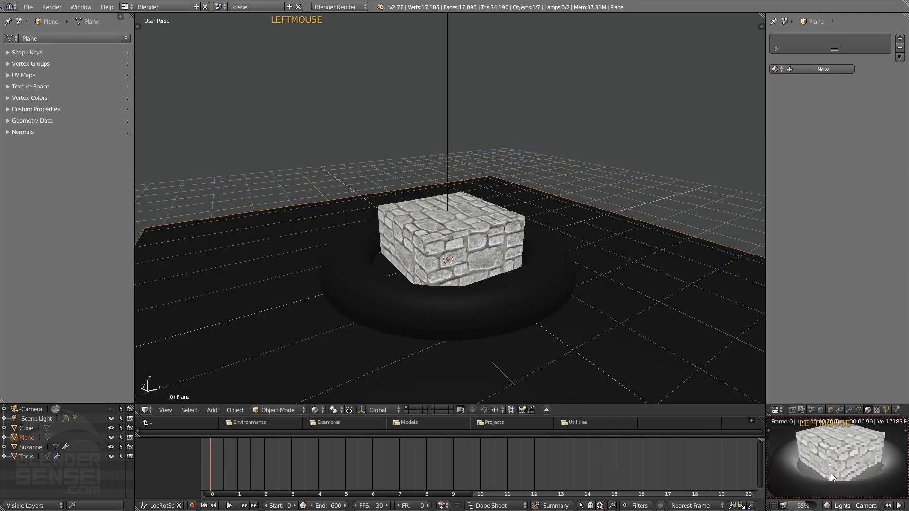
scroll(831, 474, "down", 1)
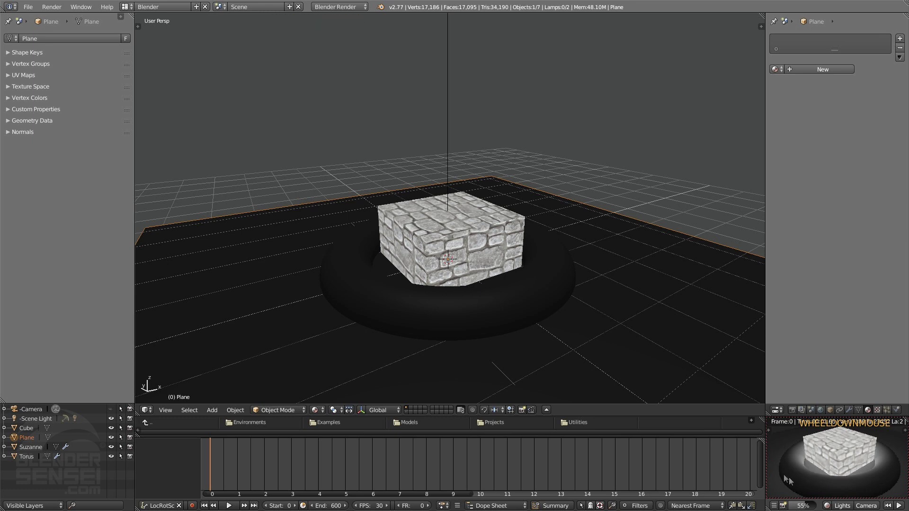
scroll(805, 474, "up", 1)
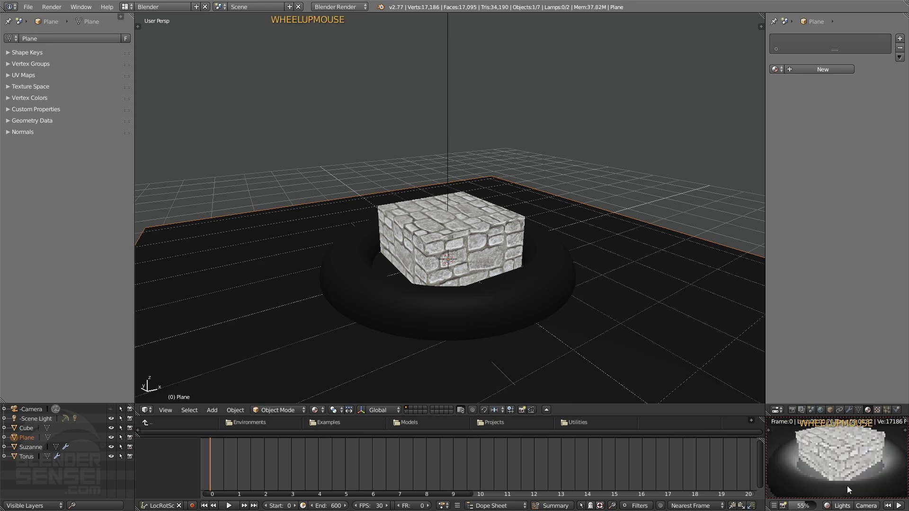
left_click(848, 486)
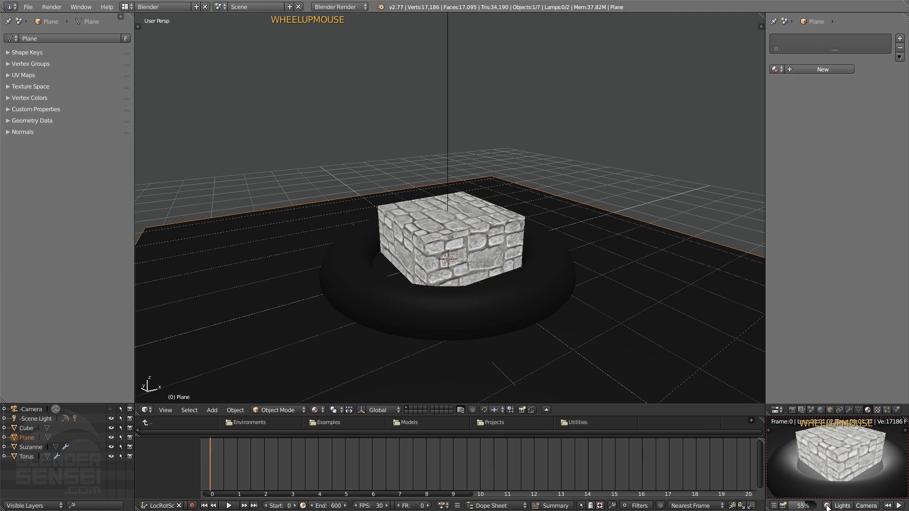
- Disable the Emit influence of the cube's stone texture and turn the scene lights back on
left_click(488, 228)
left_click(877, 410)
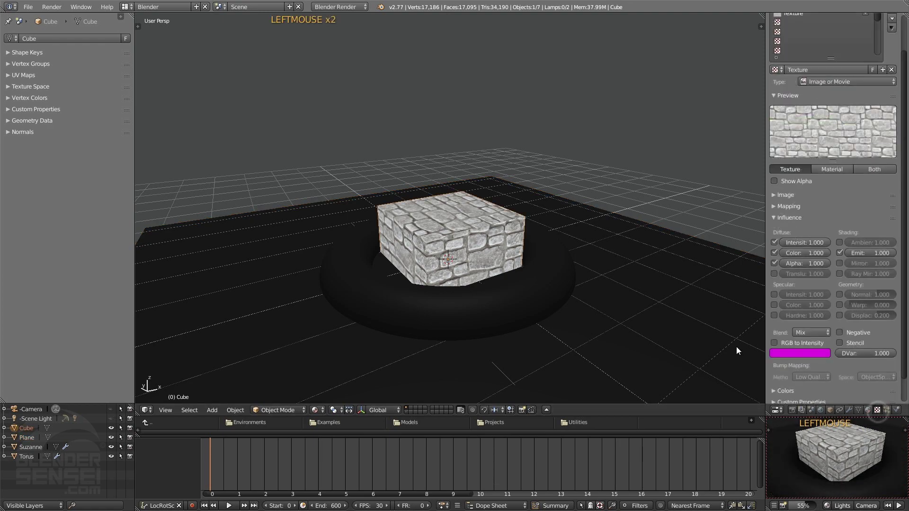
middle_click_drag(737, 347, 397, 294, "shift")
scroll(544, 294, "up", 2)
scroll(546, 317, "down", 1)
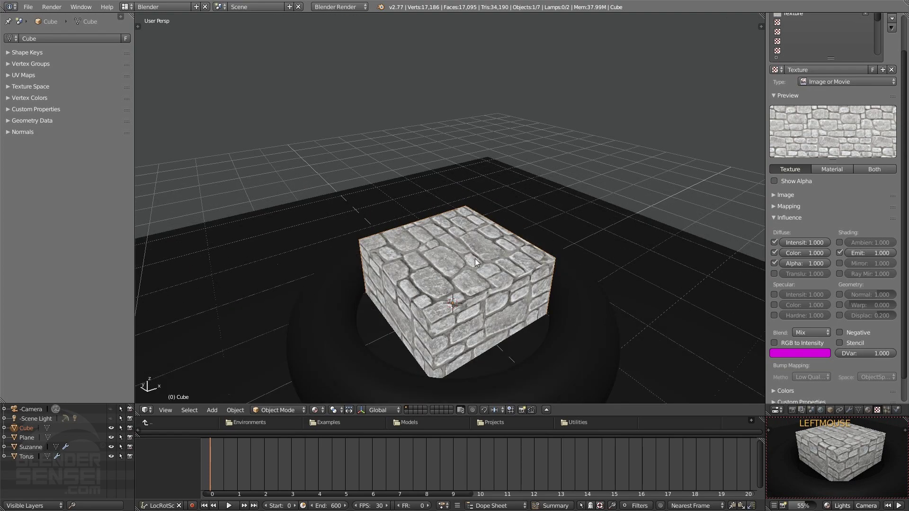
middle_click_drag(494, 266, 440, 280)
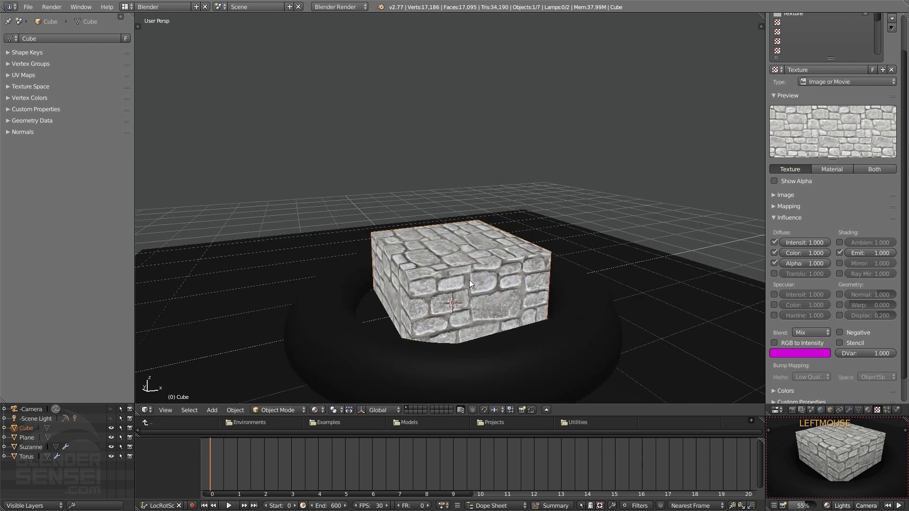
middle_click_drag(459, 282, 431, 307)
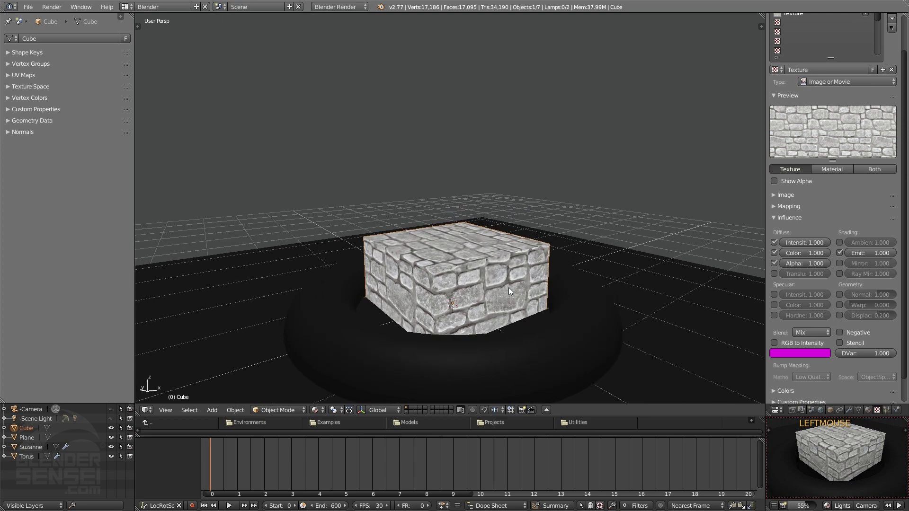
middle_click_drag(584, 305, 578, 306)
left_click(840, 252)
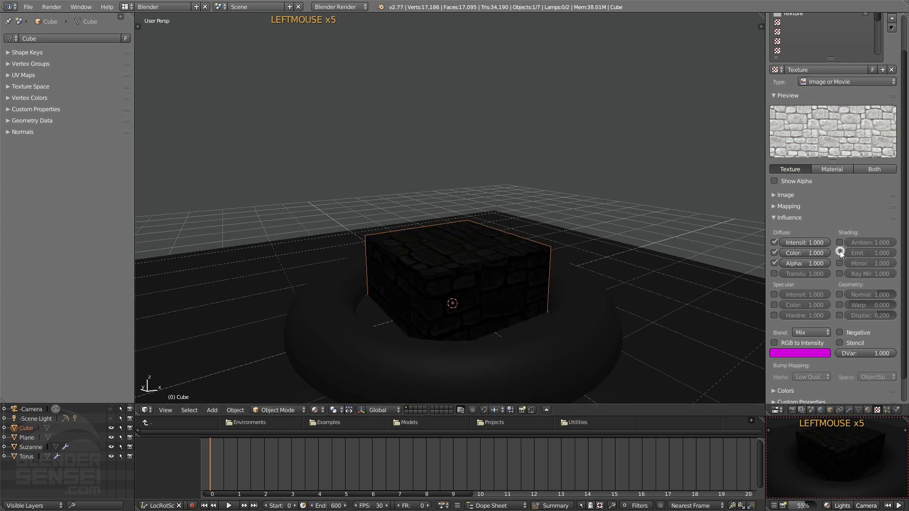
left_click(843, 505)
left_click_drag(809, 417, 852, 417)
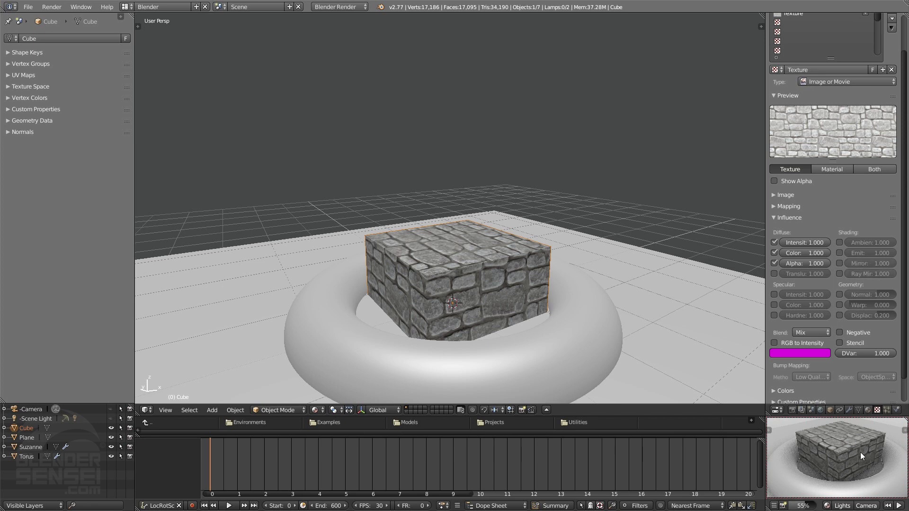
- Enable Mirror on the cube's material and expand its reflection settings
left_click(869, 410)
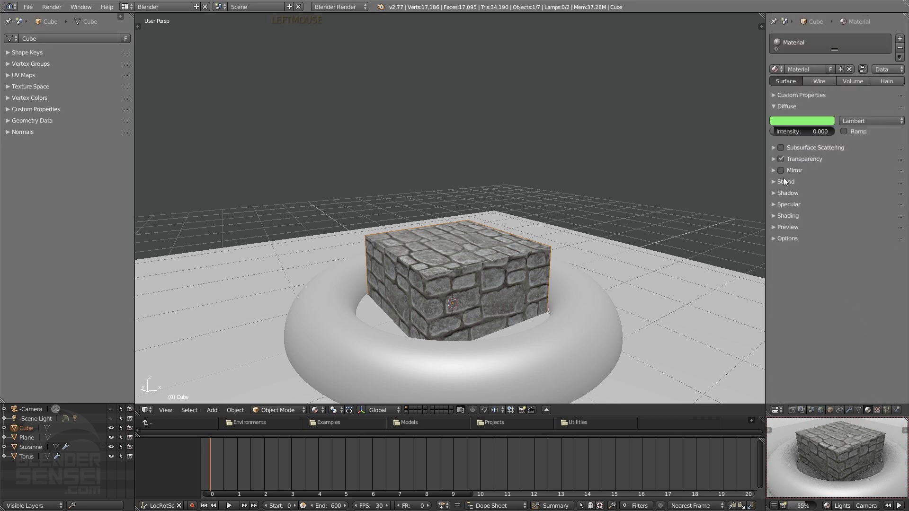
left_click(877, 410)
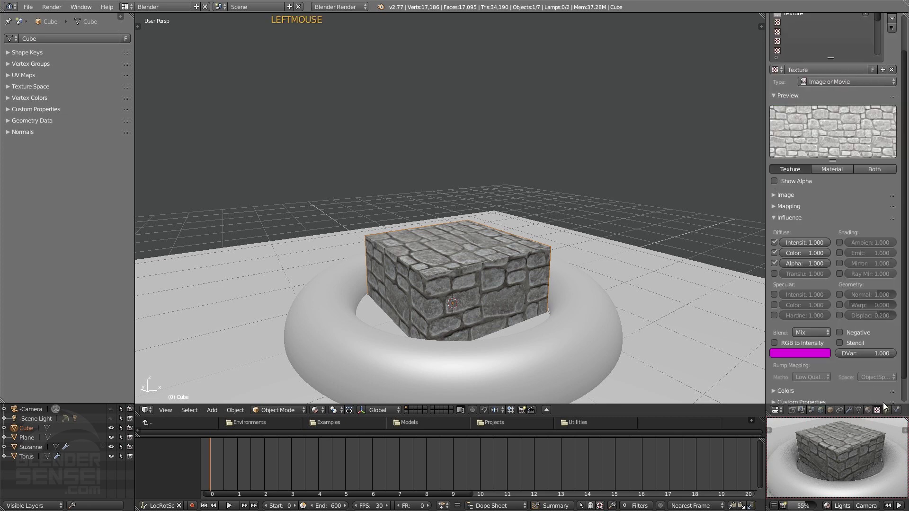
left_click(869, 409)
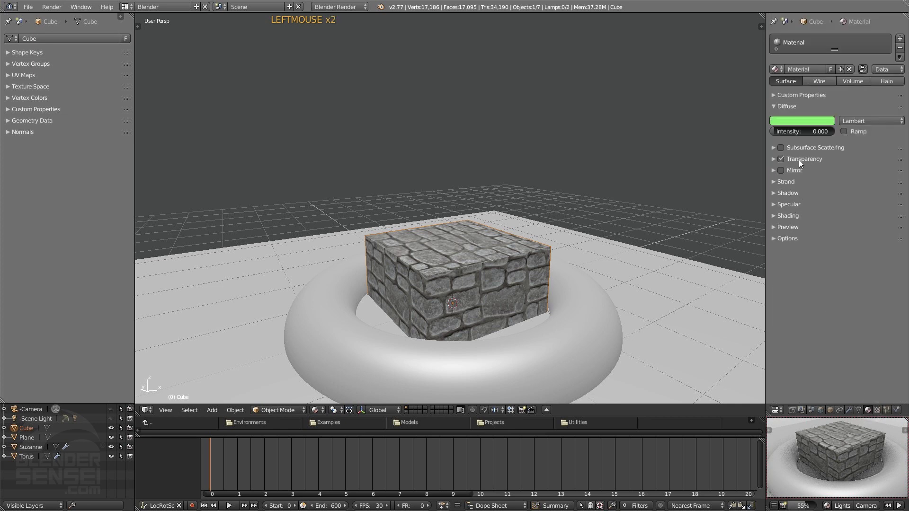
left_click(782, 170)
left_click(773, 169)
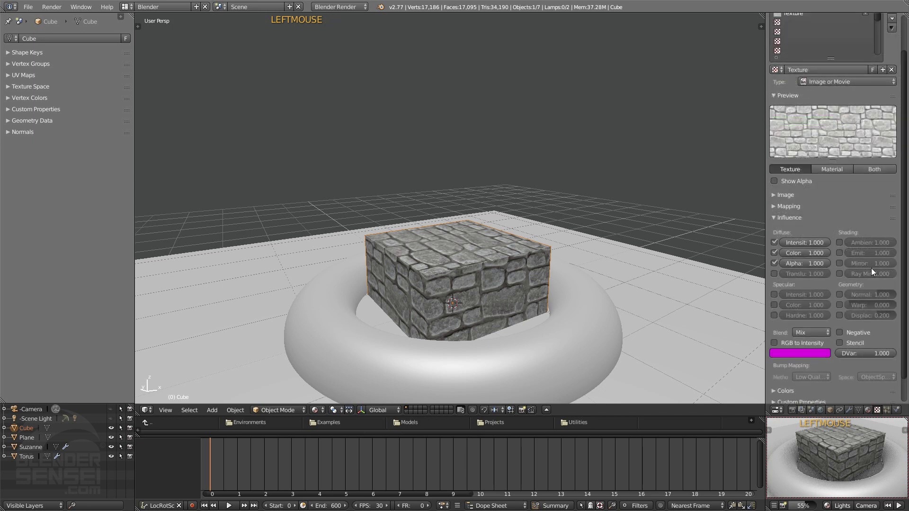
scroll(866, 273, "up", 3)
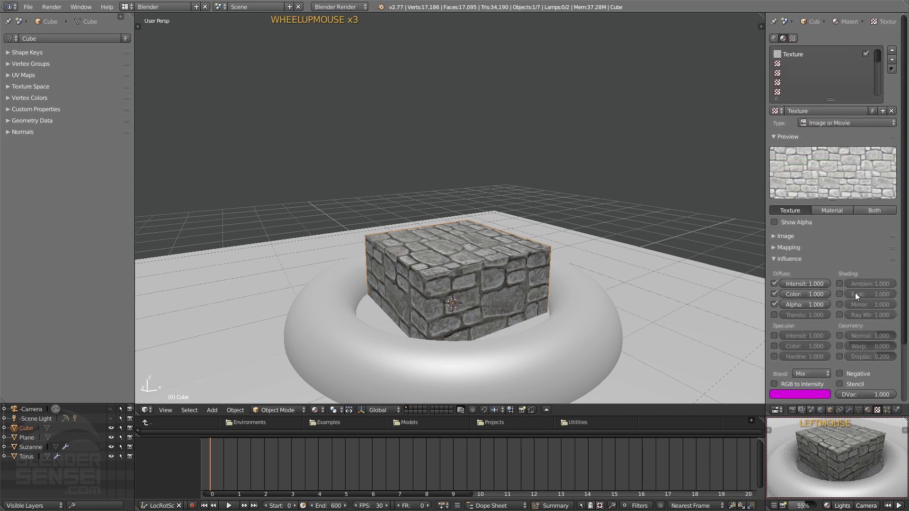
scroll(843, 310, "down", 3)
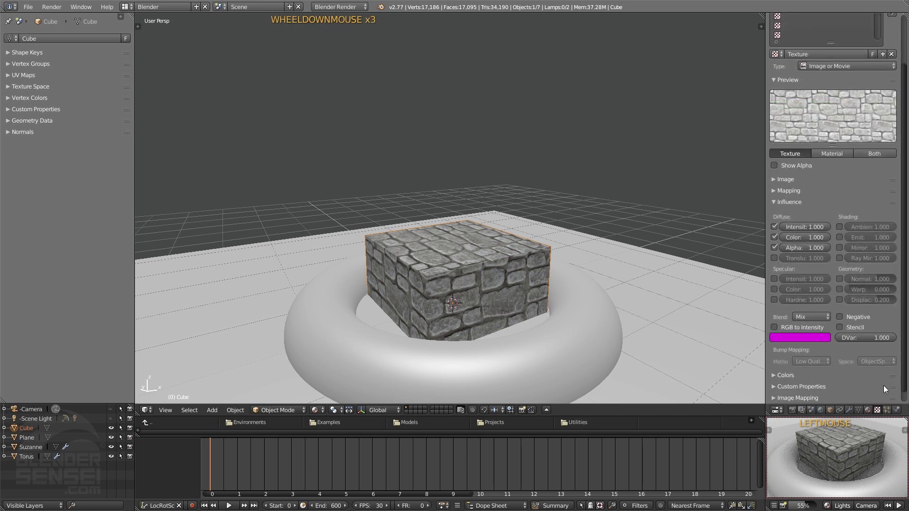
left_click(868, 410)
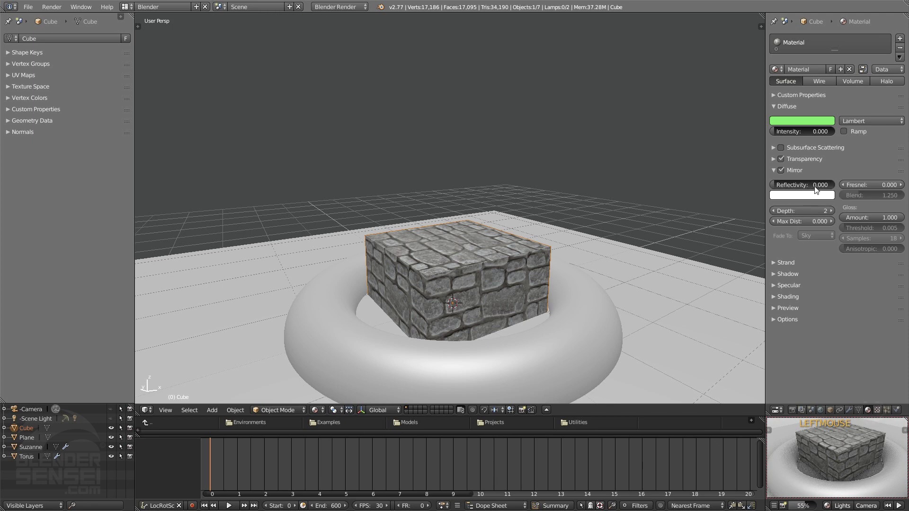
- Enable the Ray Mirror influence of the cube's stone texture and examine its reflections in the rendered preview
left_click(773, 170)
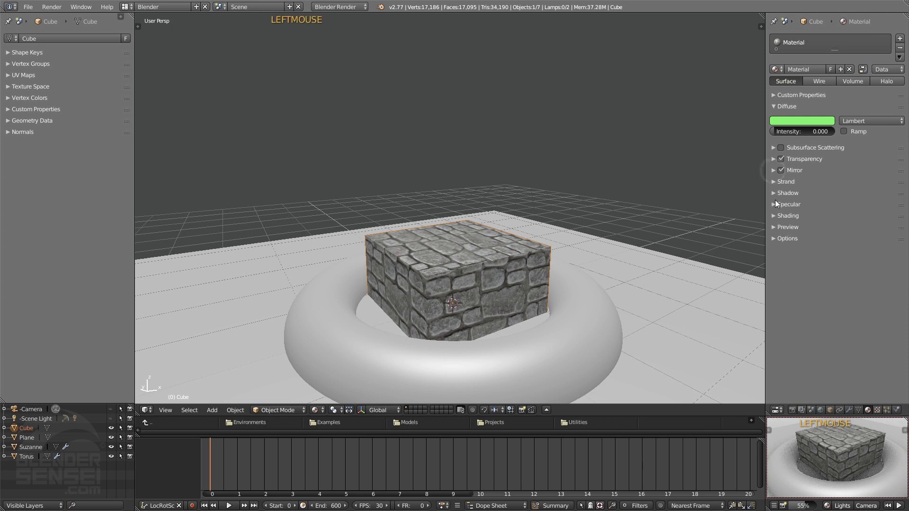
left_click(878, 412)
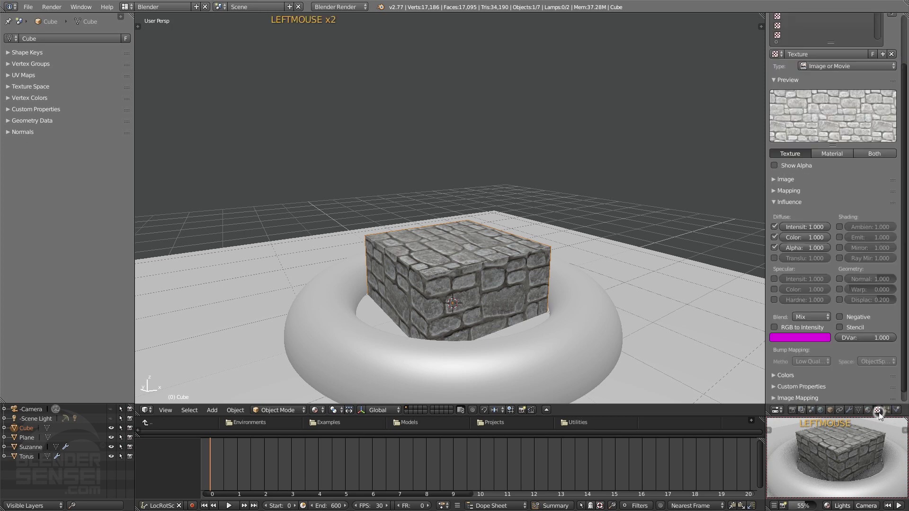
left_click(837, 258)
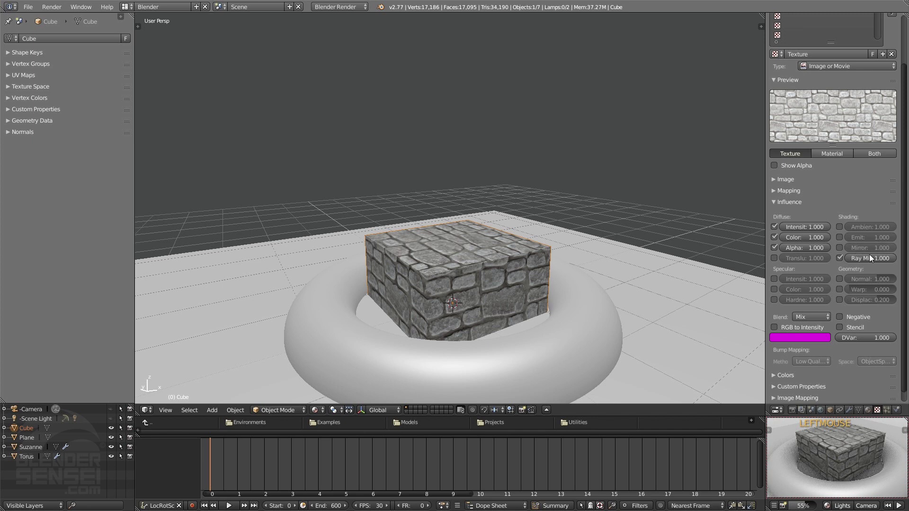
left_click(828, 507)
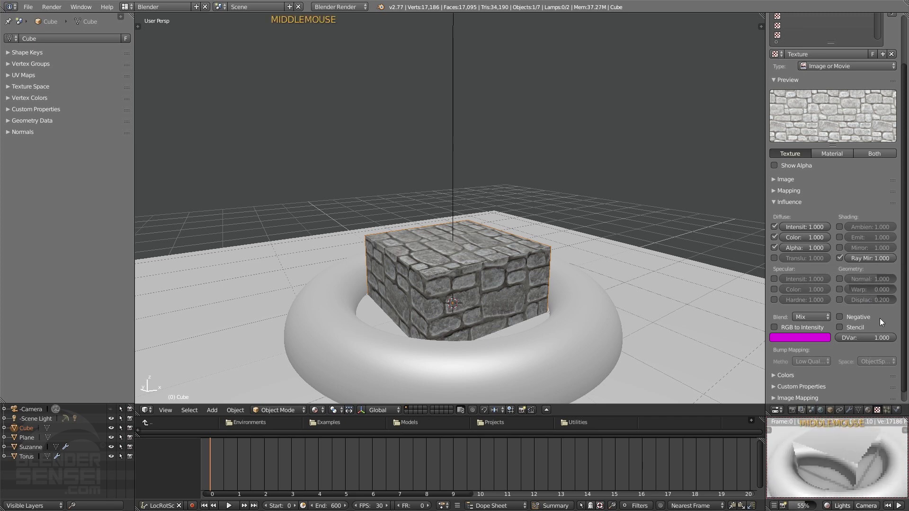
middle_click_drag(854, 444, 853, 458)
- Lower the texture's Ray Mirror influence to 0.069 to inspect the preview, and restore it to 1.000
left_click_drag(889, 260, 865, 260)
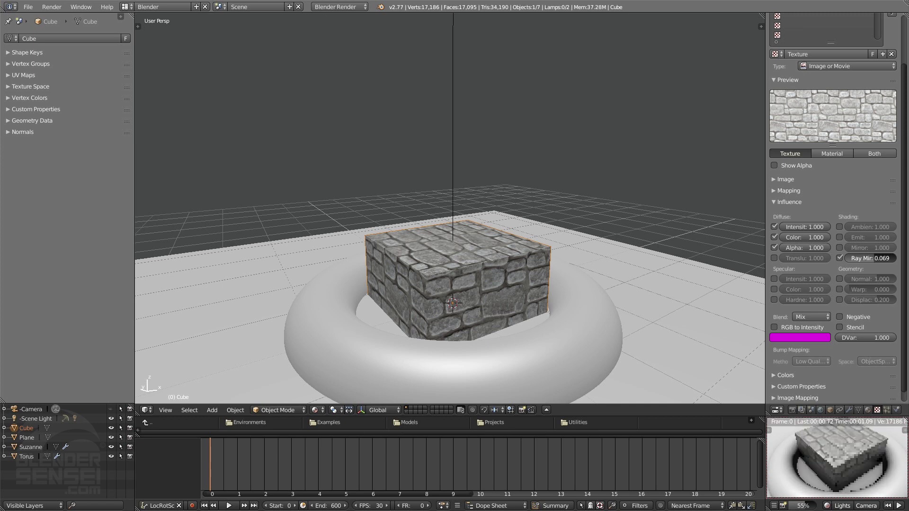
mouse_move(860, 467)
middle_mouse_down()
mouse_move(845, 460)
mouse_move(868, 453)
middle_mouse_up()
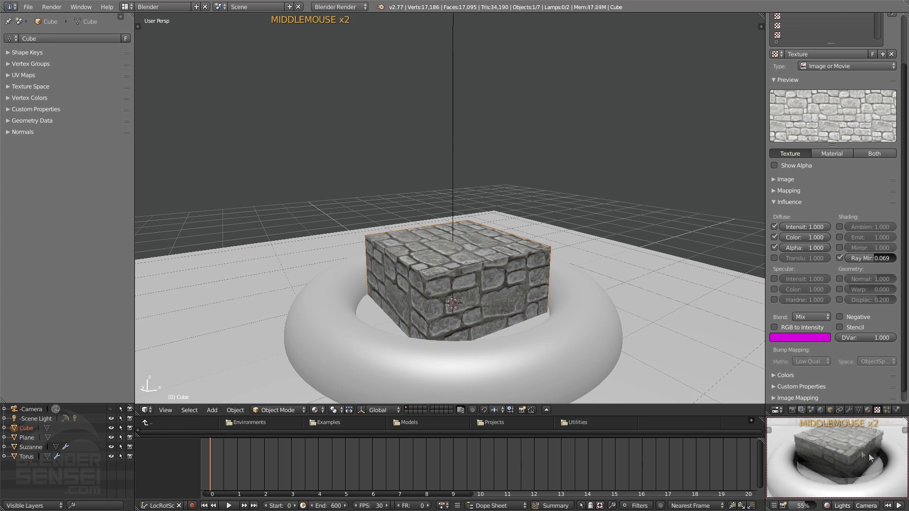
left_click_drag(869, 258, 898, 258)
- Set the mirror reflectivity of the cube's material to 1.000 and collapse its mirror settings
left_click(867, 410)
left_click(781, 170)
left_click(775, 170)
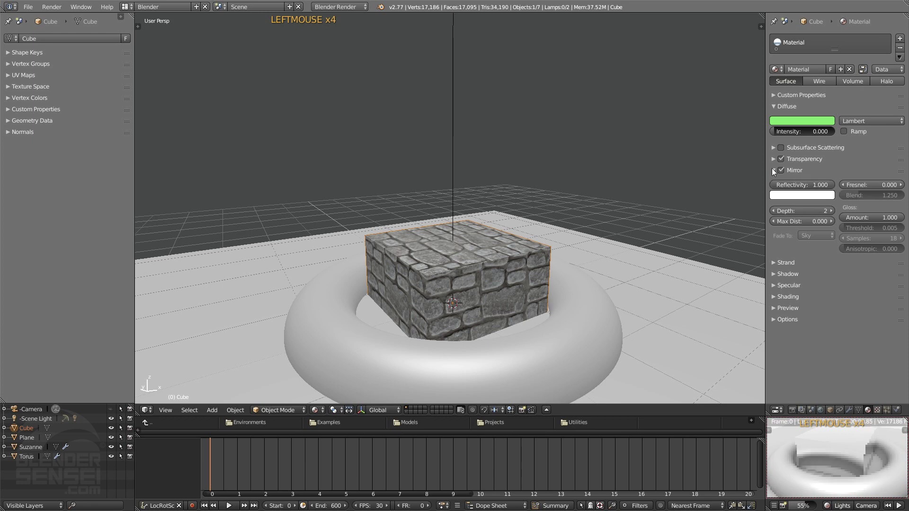
left_click(774, 170)
- Try the texture's Ray Mirror influence at -1.000 and check the cube material's transparency and mirror settings
left_click(877, 410)
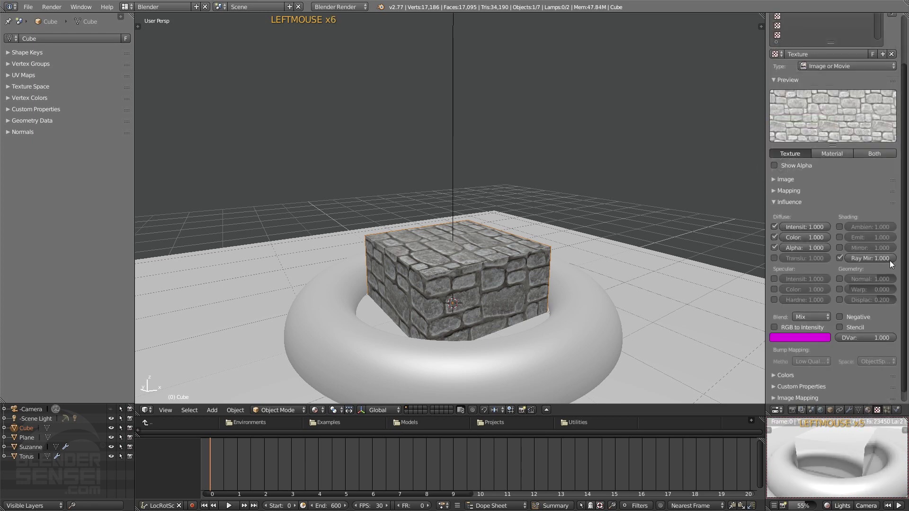
left_click_drag(890, 260, 852, 259)
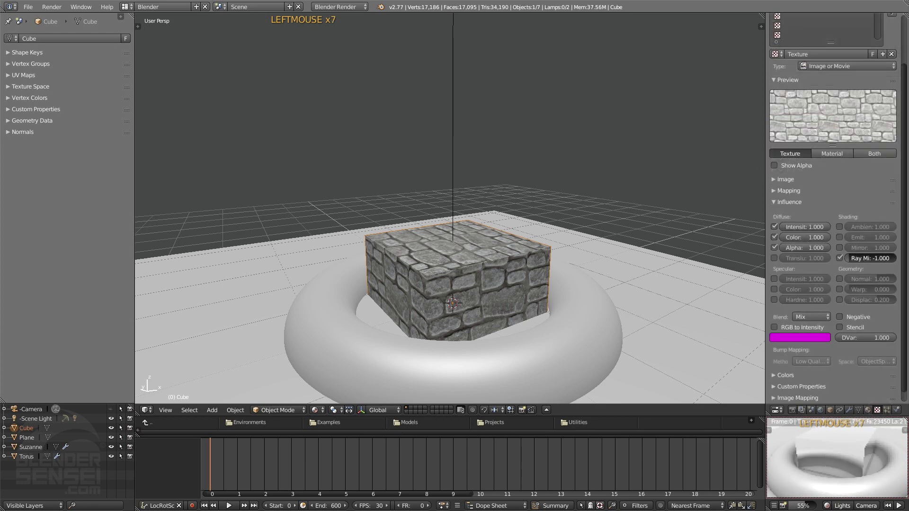
left_click(868, 410)
left_click(773, 159)
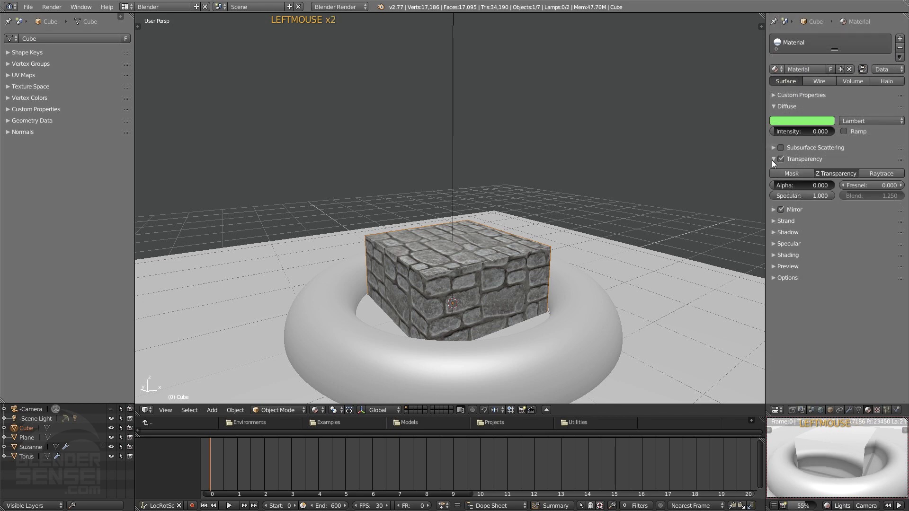
left_click(774, 159)
left_click(774, 170)
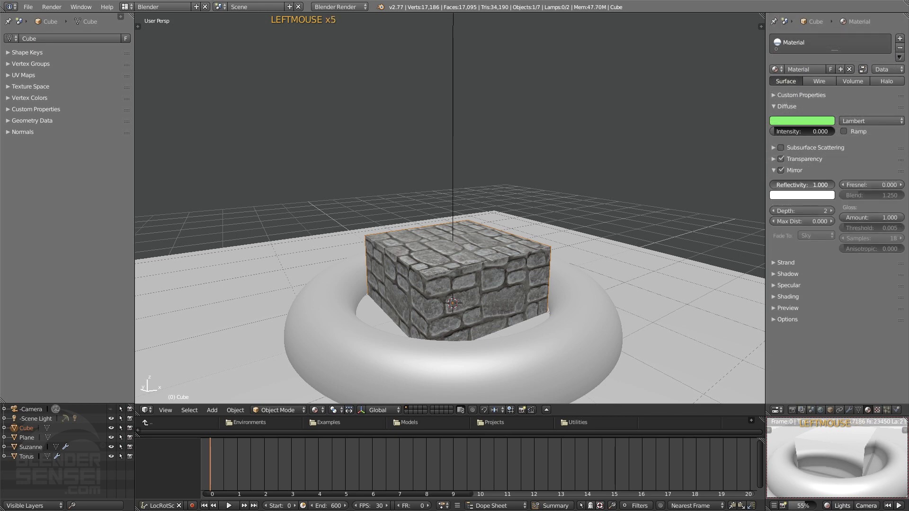
left_click(775, 170)
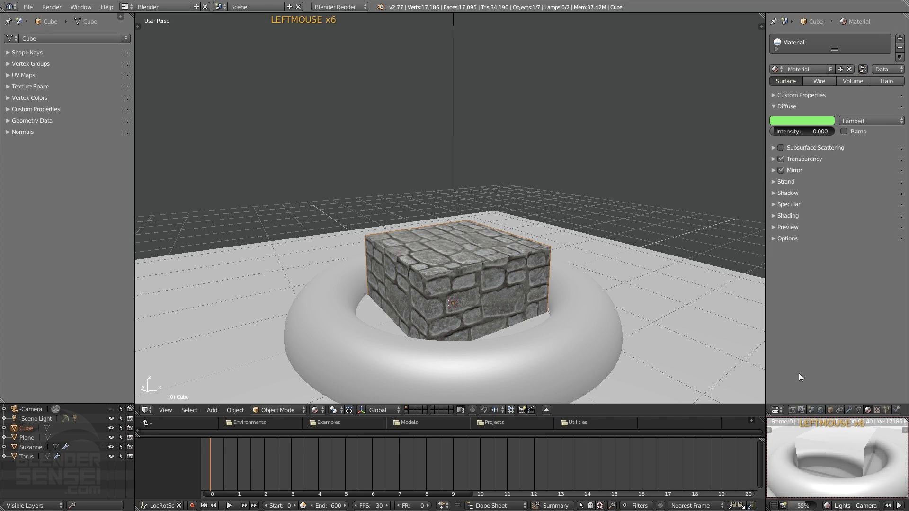
- Set the stone texture's Ray Mirror influence to -0.545 and examine the cube's reflections in the rendered preview
left_click(877, 409)
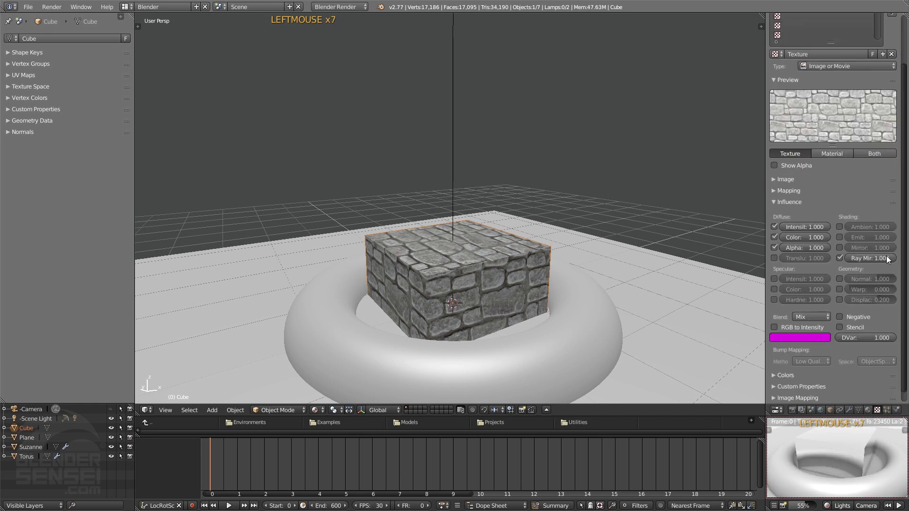
left_click_drag(888, 259, 845, 258)
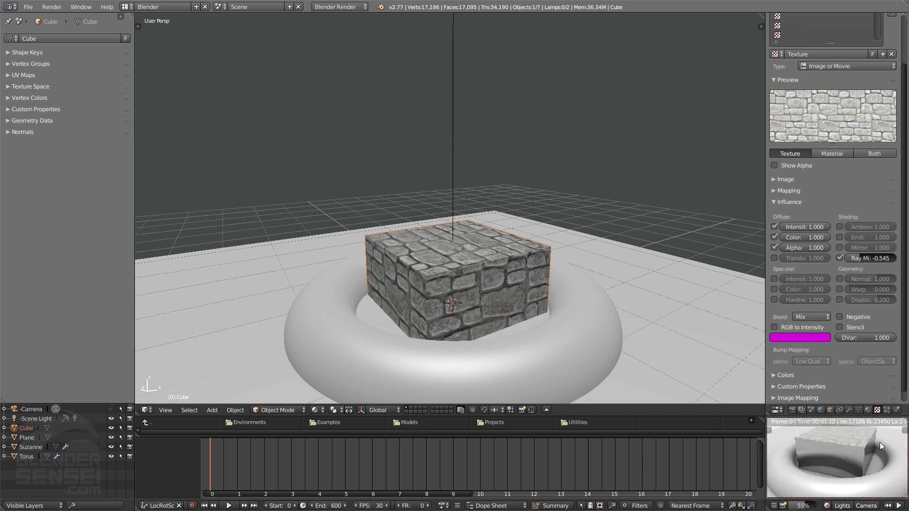
middle_click_drag(879, 442, 850, 439)
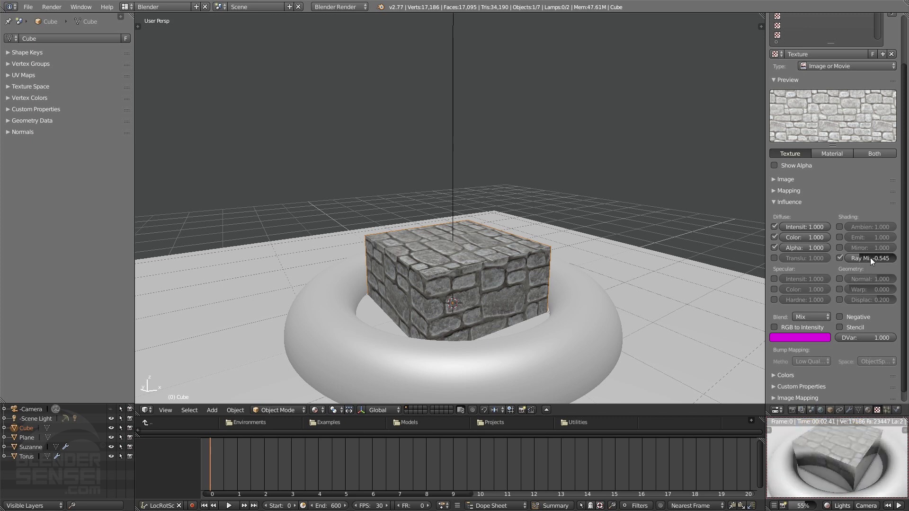
- Enable the stone texture's Mirror influence, try it at 0.386 and undo the latest influence value changes
left_click(839, 247)
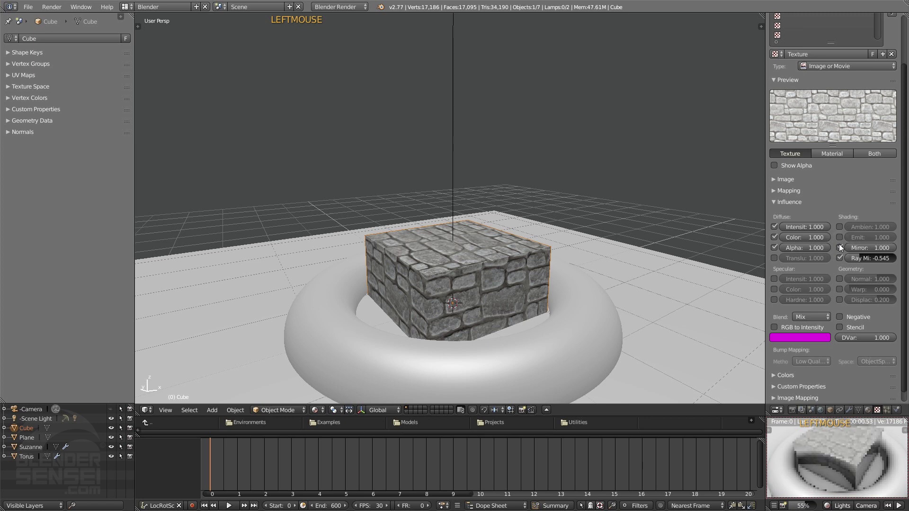
left_click_drag(891, 248, 858, 248)
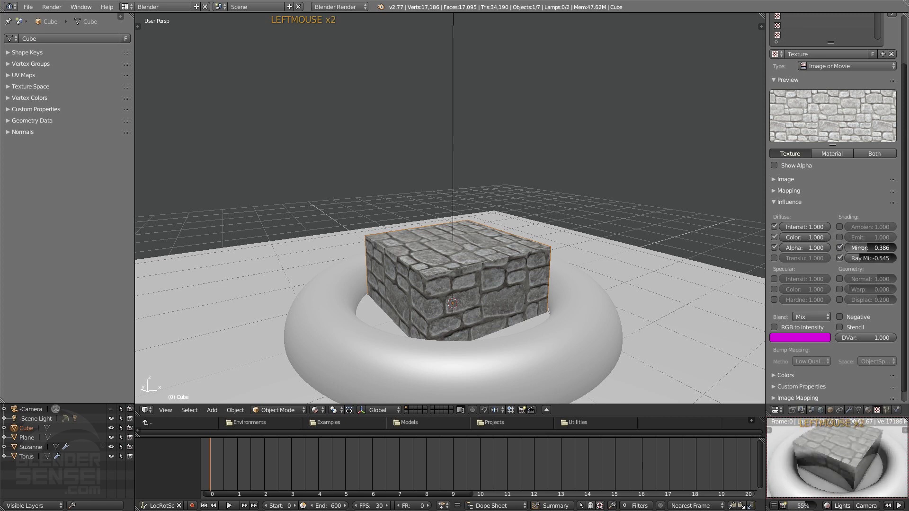
key("ctrl+z")
key("ctrl+z")
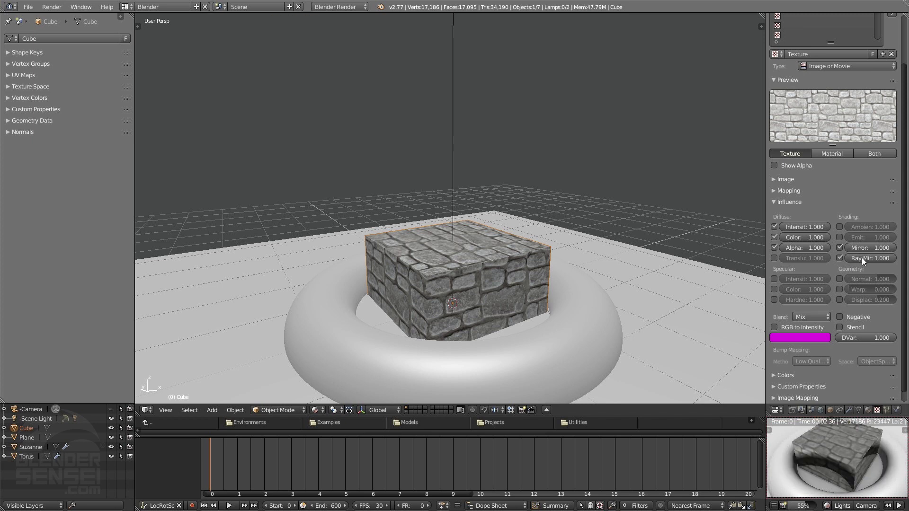
- Set the texture's Ray Mirror influence to -0.446 and its Mirror influence to 0.990 while examining the preview
middle_click_drag(854, 434, 850, 467)
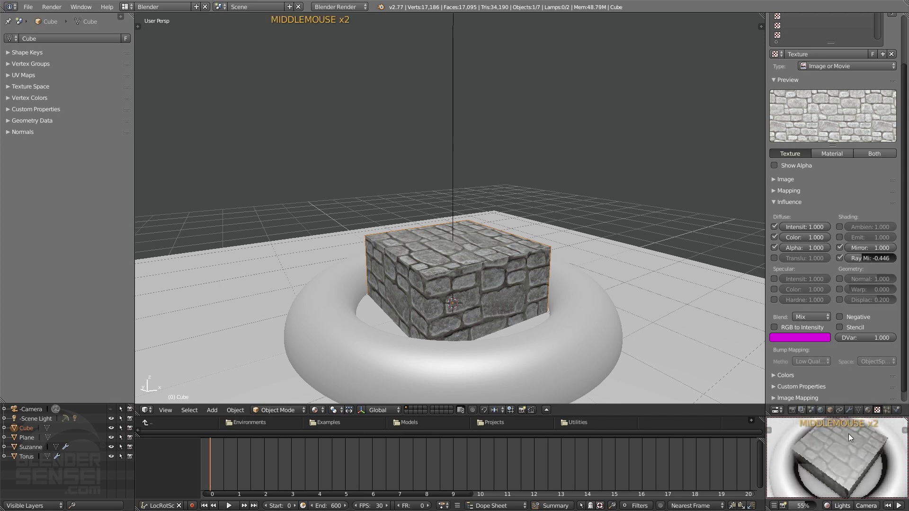
mouse_move(881, 248)
left_mouse_down()
mouse_move(854, 248)
mouse_move(881, 247)
left_mouse_up()
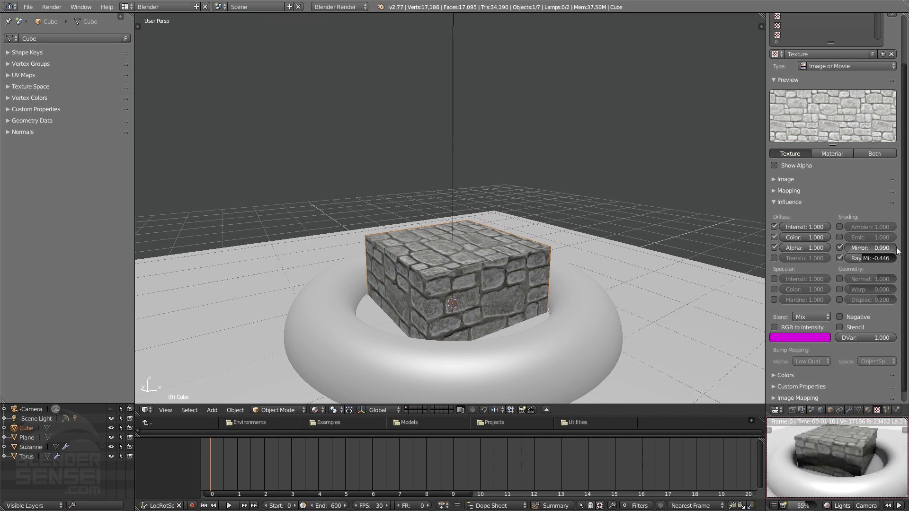
- Disable the stone texture's Mirror and Ray Mirror influences and take the preview out of rendered shading
left_click(843, 246)
left_click(839, 247)
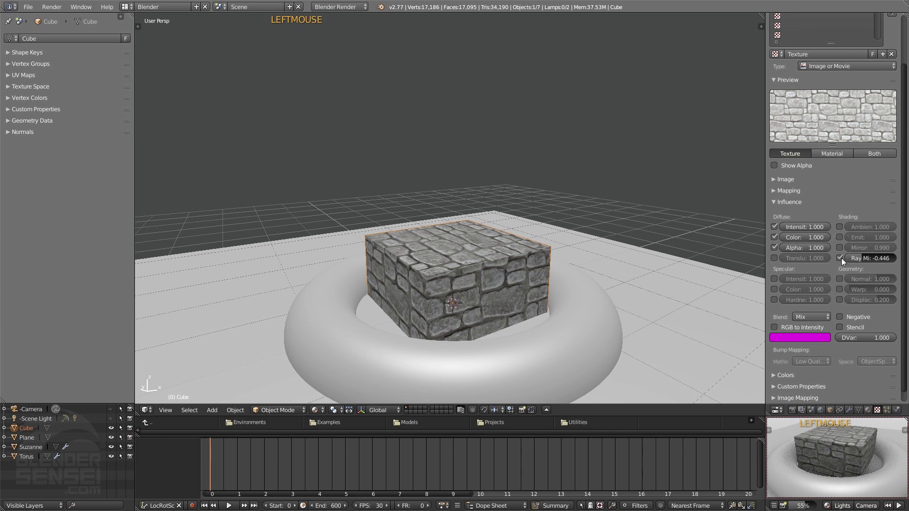
left_click(841, 259)
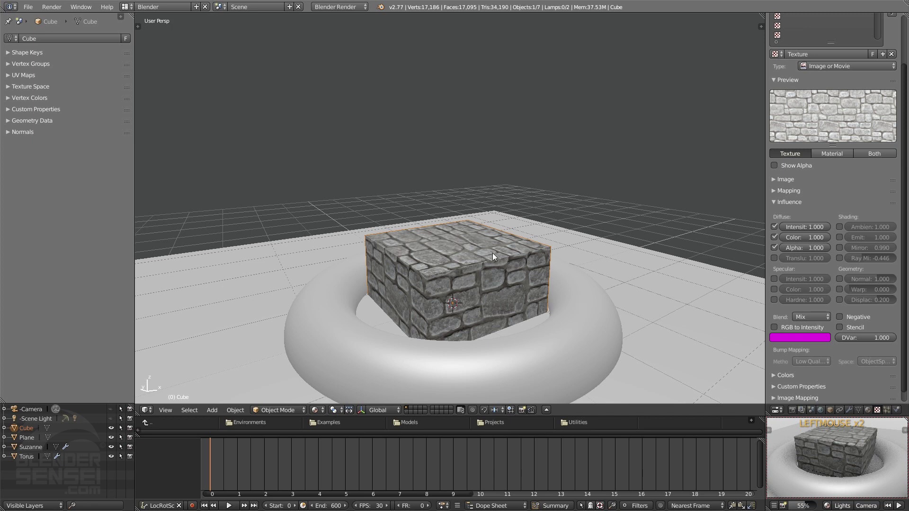
- Add a Subdivision Surface modifier with three subdivision levels to the stone cube
scroll(517, 246, "down", 2)
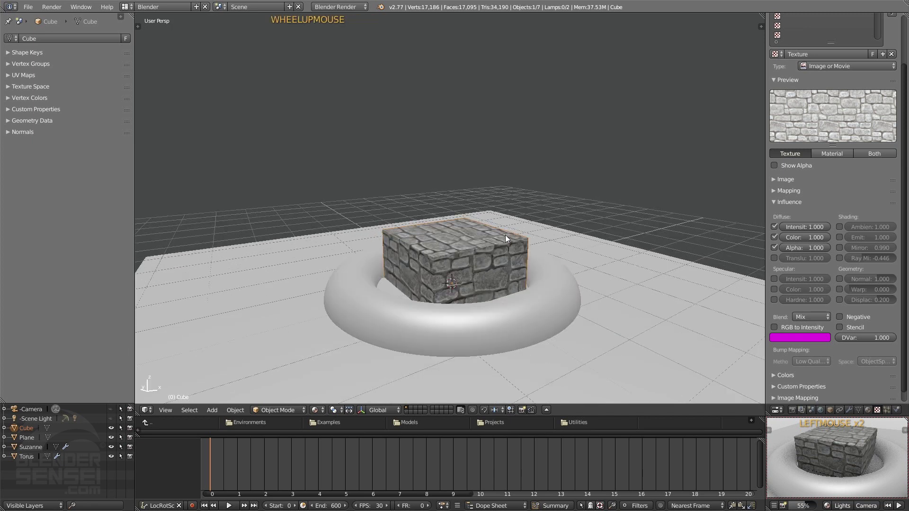
scroll(505, 235, "up", 2)
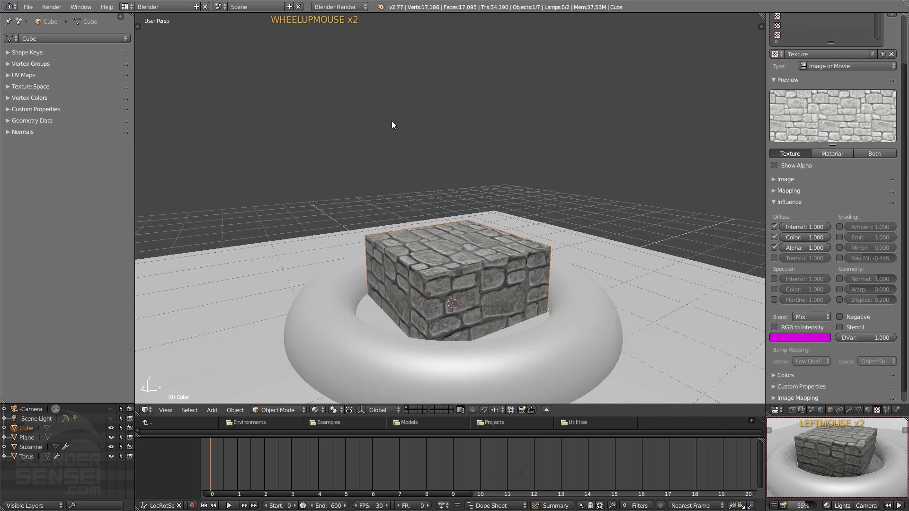
middle_click_drag(407, 182, 460, 265)
scroll(503, 295, "up", 2)
middle_click_drag(418, 279, 462, 262)
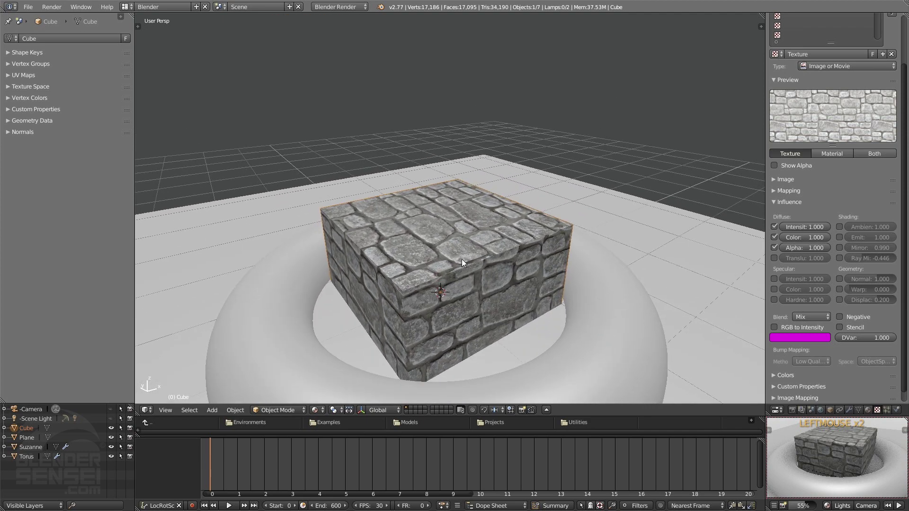
key("ctrl+1")
key("ctrl+2")
key("ctrl+3")
middle_click_drag(462, 259, 475, 272)
- Subdivide all faces of the cube's mesh twice in Edit Mode
key("Tab")
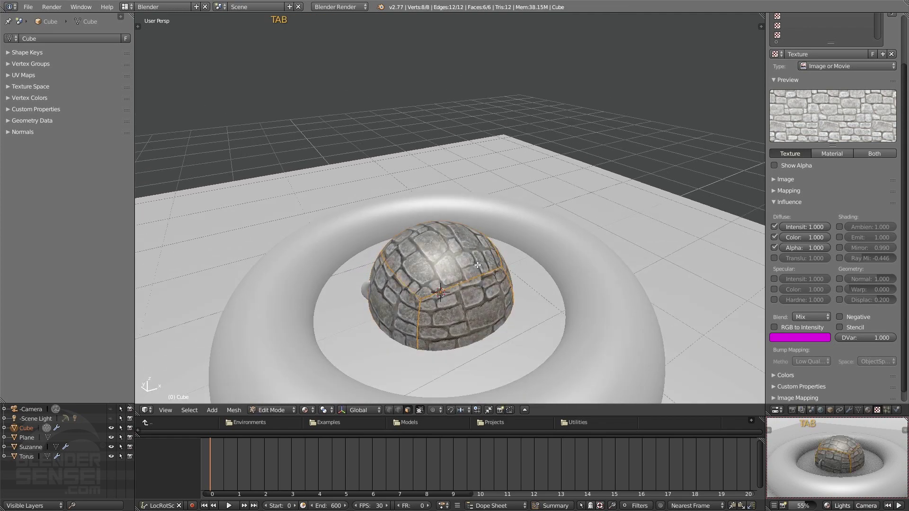
key("w")
left_click(478, 264)
key("w")
left_click(479, 263)
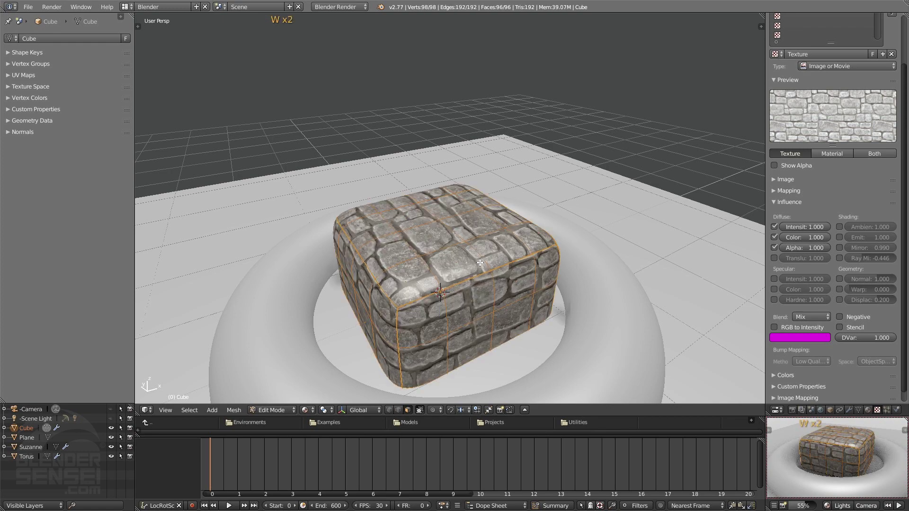
- Review the cube's Subdivision Surface modifier settings and examine its rounded shape
mouse_move(479, 263)
middle_mouse_down()
mouse_move(472, 274)
mouse_move(487, 269)
mouse_move(469, 273)
mouse_move(491, 264)
mouse_move(495, 273)
middle_mouse_up()
left_click(849, 410)
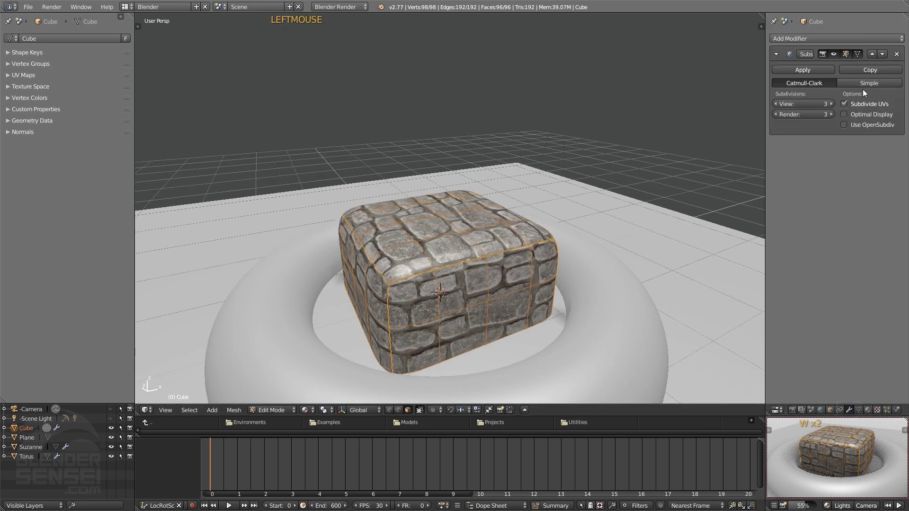
middle_click_drag(559, 227, 543, 229)
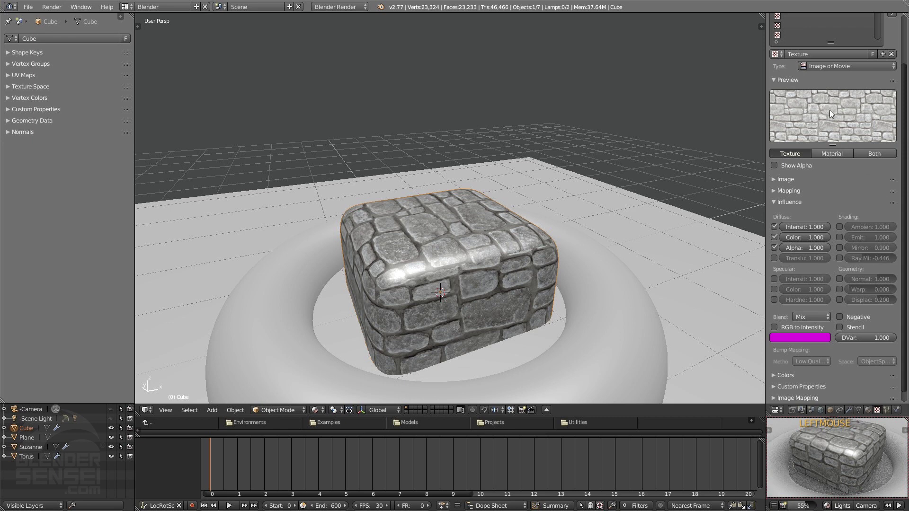
- Enable the stone texture's specular Intensity influence to inspect the cube's highlights, and disable it again
left_click(774, 278)
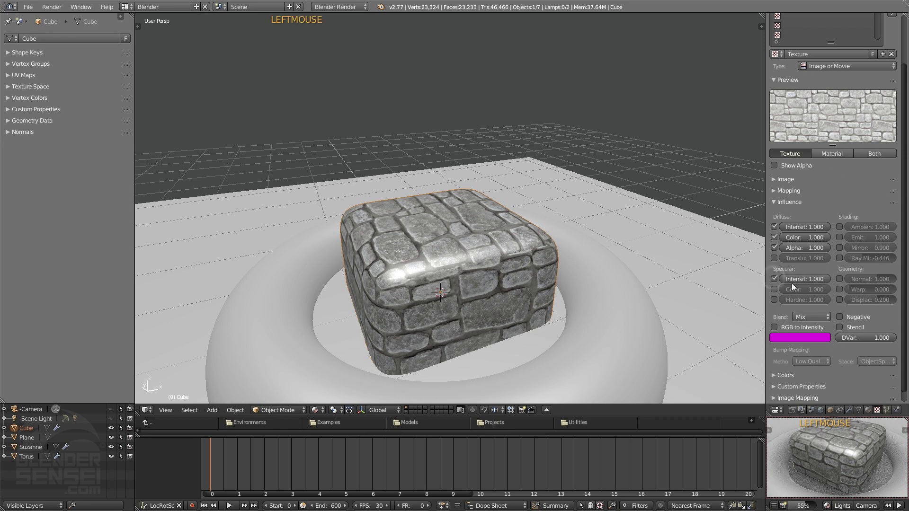
left_click_drag(791, 283, 831, 278)
middle_click_drag(368, 267, 468, 280)
left_click(775, 280)
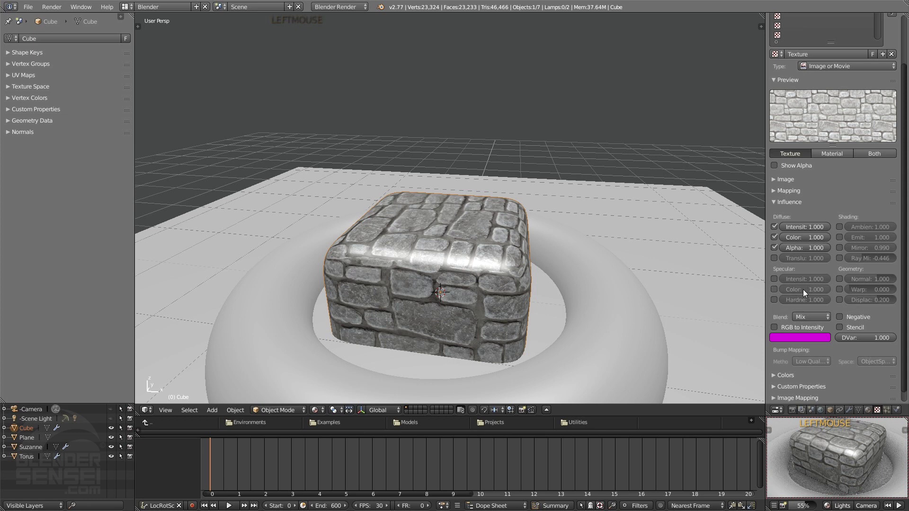
- Enable the stone texture's specular Color influence, set it to 0.930 and examine the highlights in the preview
left_click(775, 289)
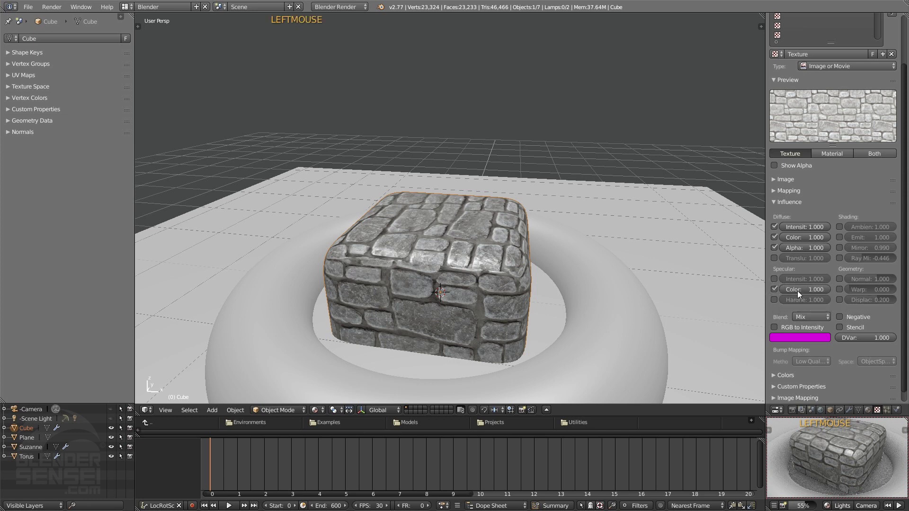
left_click(774, 290)
left_click(774, 290)
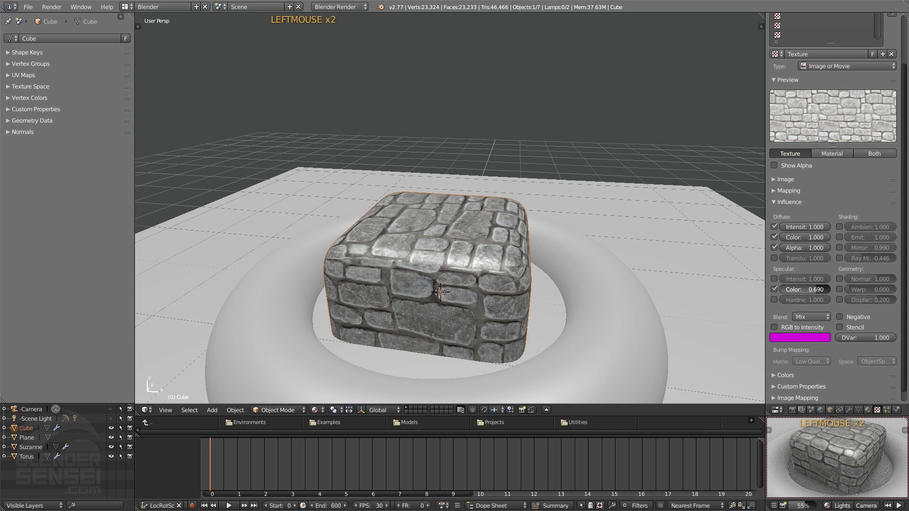
middle_click_drag(859, 456, 835, 454)
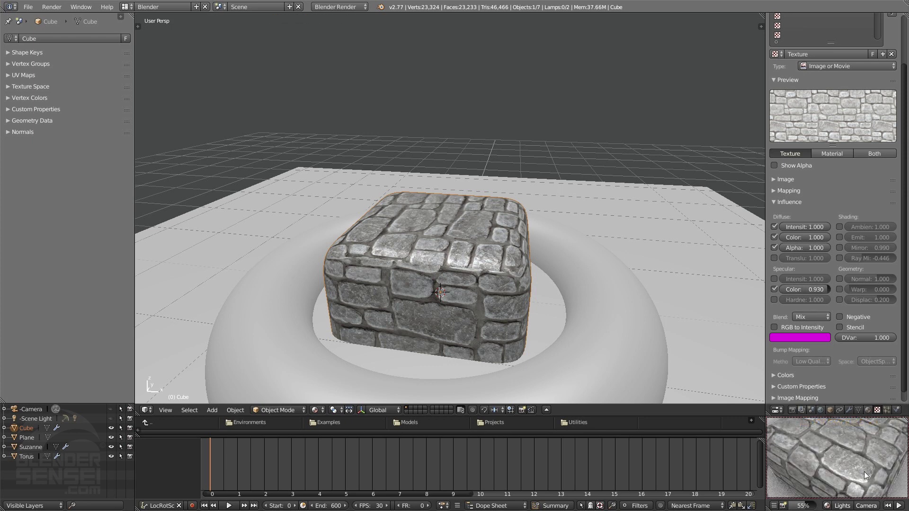
middle_click_drag(865, 472, 873, 447)
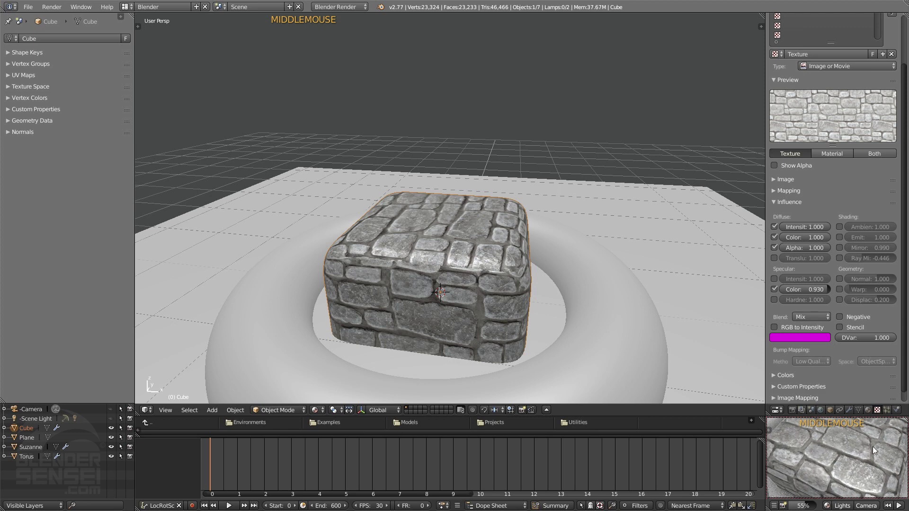
- Set the stone texture's specular Color influence to 0.800 and enable its Hardness influence at 0.840
left_click_drag(817, 288, 800, 288)
mouse_move(850, 450)
middle_mouse_down()
mouse_move(883, 500)
mouse_move(837, 478)
mouse_move(826, 453)
mouse_move(857, 467)
mouse_move(829, 447)
mouse_move(851, 428)
mouse_move(842, 445)
middle_mouse_up()
left_click(774, 300)
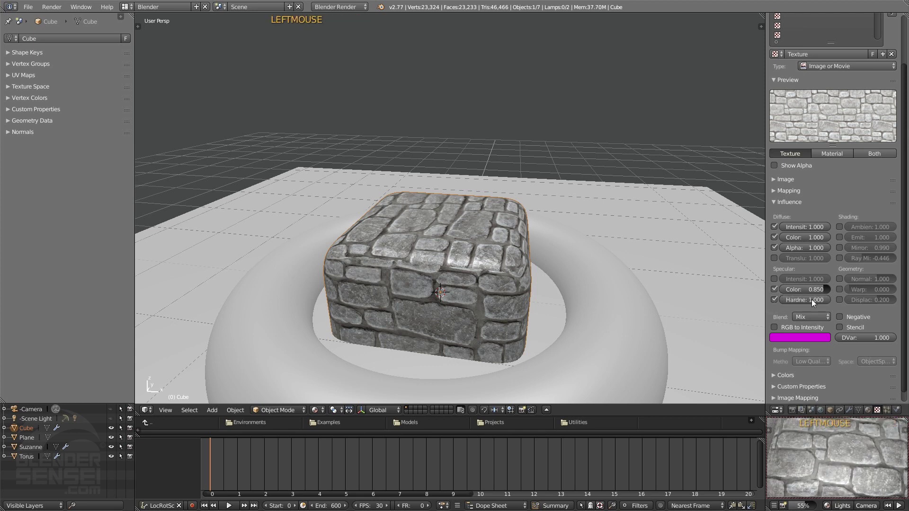
left_click_drag(824, 290, 820, 290)
left_click_drag(820, 300, 816, 300)
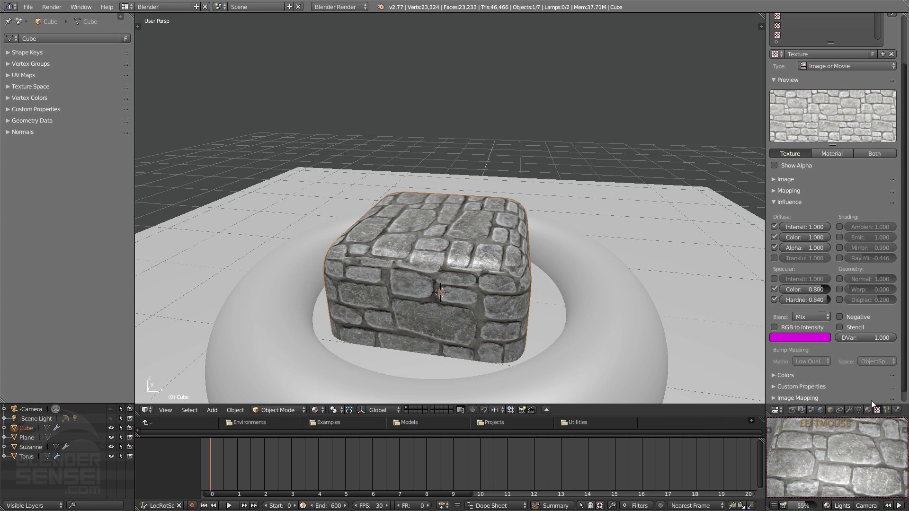
- Review the Specular settings of the cube's material to relate them to the texture's specular influences
left_click(867, 410)
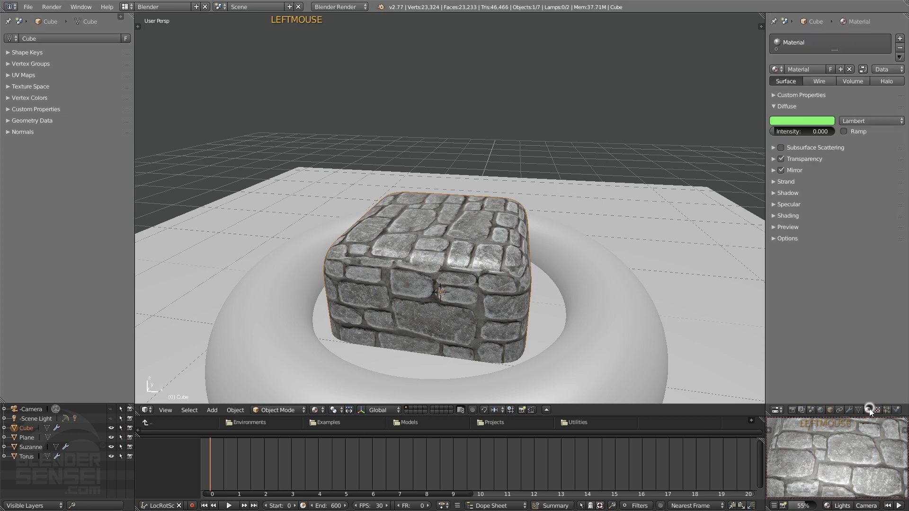
left_click(775, 206)
left_click_drag(826, 228, 800, 242)
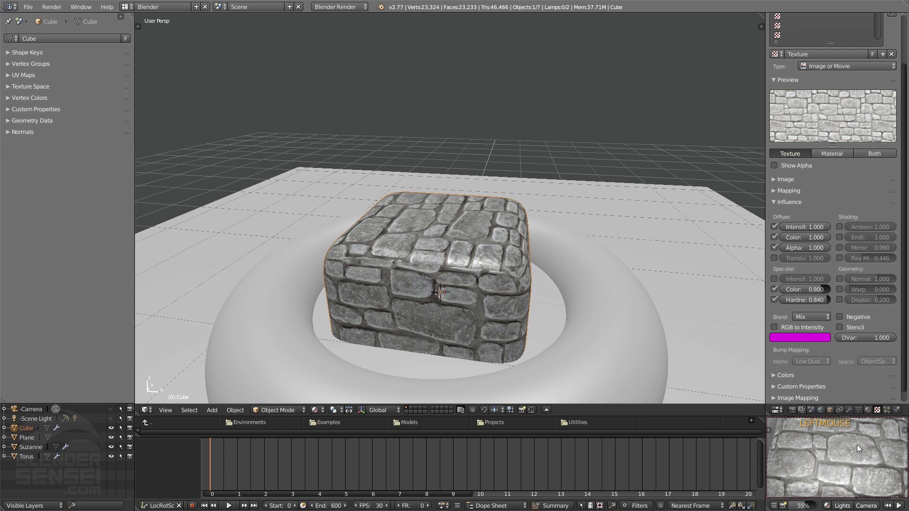
- Enable the stone texture's Normal influence, set it to -0.188 and examine the bumps in the preview
left_click(839, 279)
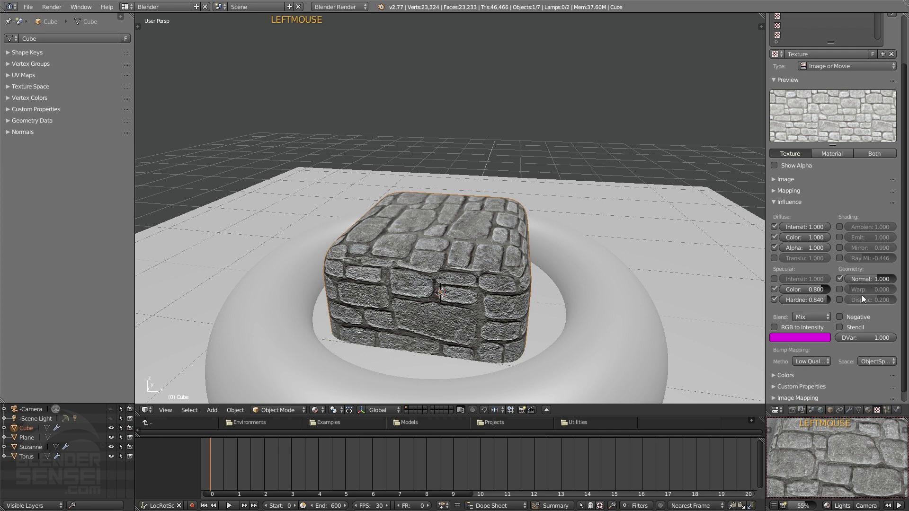
middle_click_drag(822, 477, 861, 455, "shift")
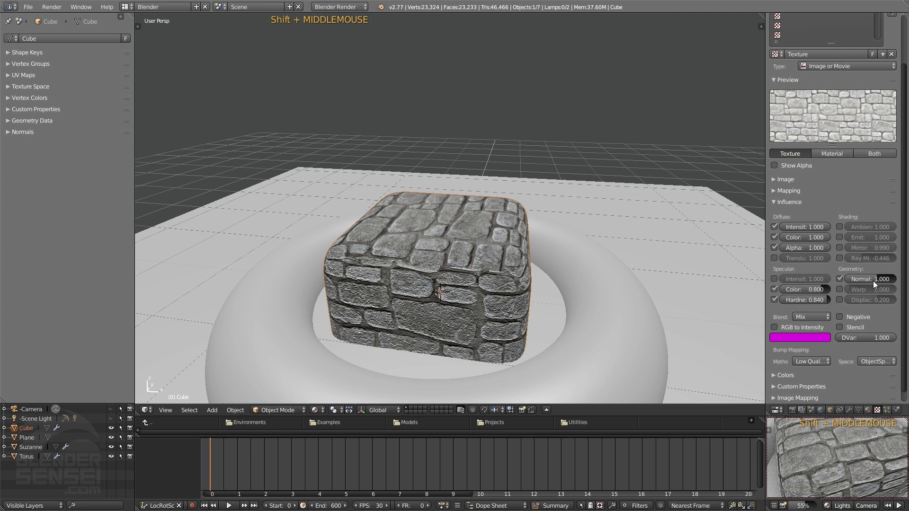
mouse_move(873, 280)
left_mouse_down()
mouse_move(824, 280)
mouse_move(846, 280)
left_mouse_up()
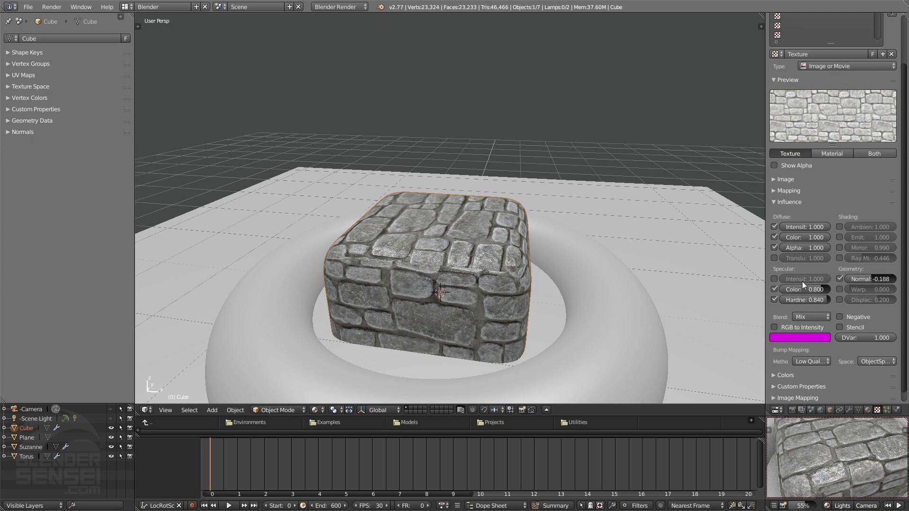
scroll(851, 450, "up", 5)
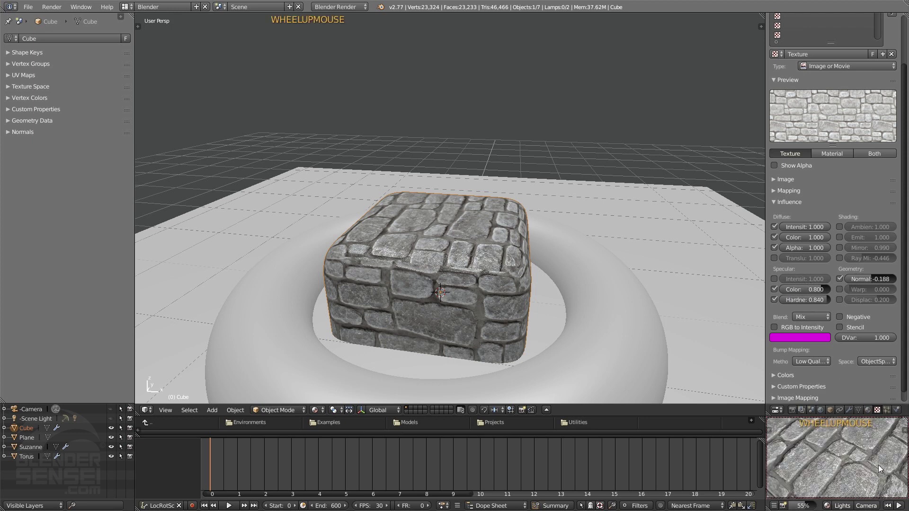
middle_click_drag(878, 466, 838, 452)
scroll(830, 467, "down", 3)
- Set the specular Color influence to 0.040 and Hardness to 0.580, flipping the Normal influence's sign to compare the bumps
left_click_drag(816, 290, 779, 289)
mouse_move(847, 457)
middle_mouse_down()
mouse_move(860, 494)
mouse_move(834, 493)
mouse_move(833, 464)
middle_mouse_up()
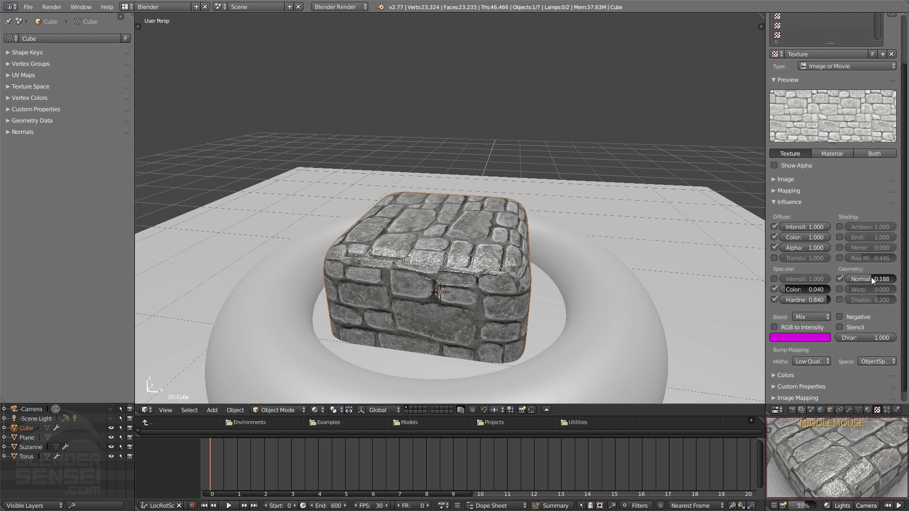
key("minus")
middle_click_drag(845, 458, 857, 442)
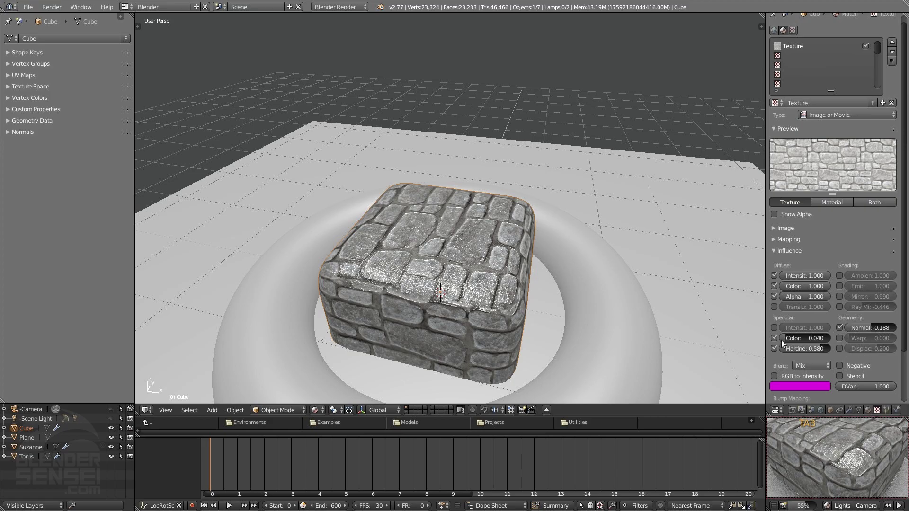
- Examine the bump shading on the cube's top and side faces from several angles and up close
middle_click_drag(448, 310, 475, 316)
middle_click_drag(475, 316, 434, 239, "ctrl")
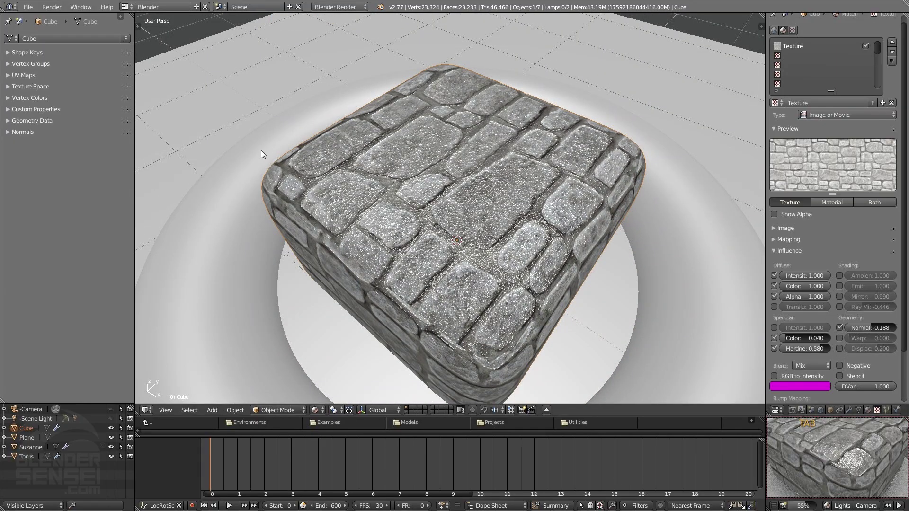
middle_click_drag(463, 238, 461, 212)
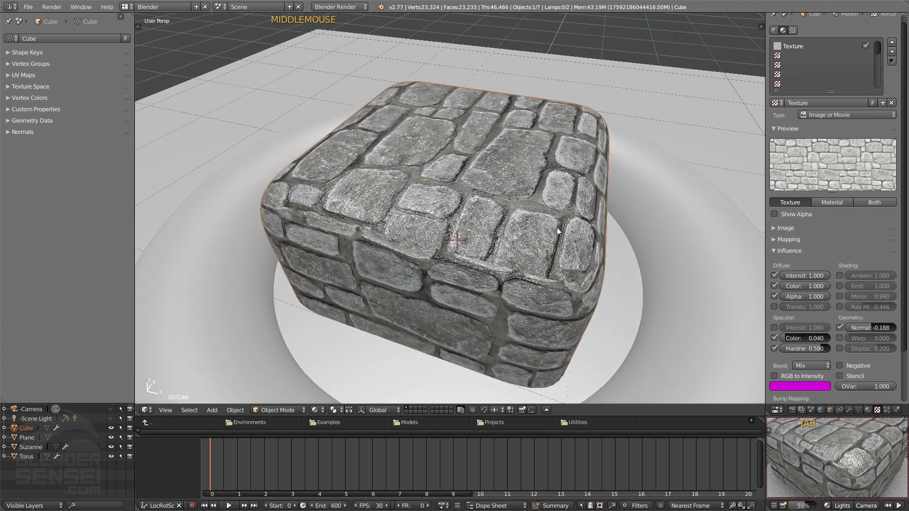
middle_click_drag(536, 244, 509, 157)
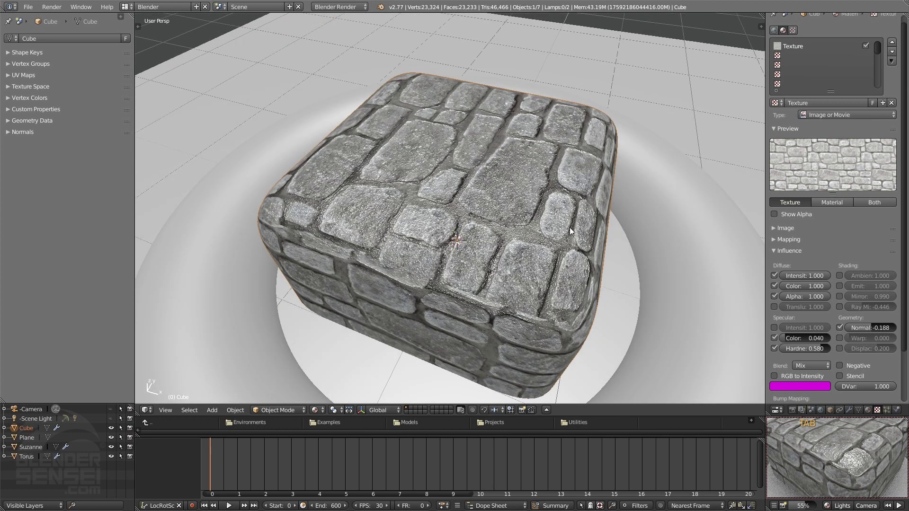
middle_click_drag(609, 224, 574, 224)
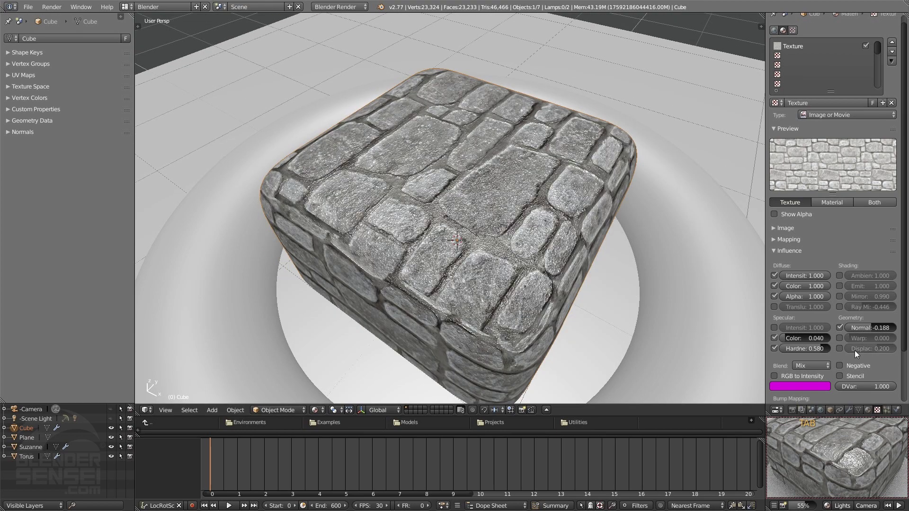
mouse_move(574, 277)
middle_mouse_down()
mouse_move(625, 260)
mouse_move(582, 279)
middle_mouse_up()
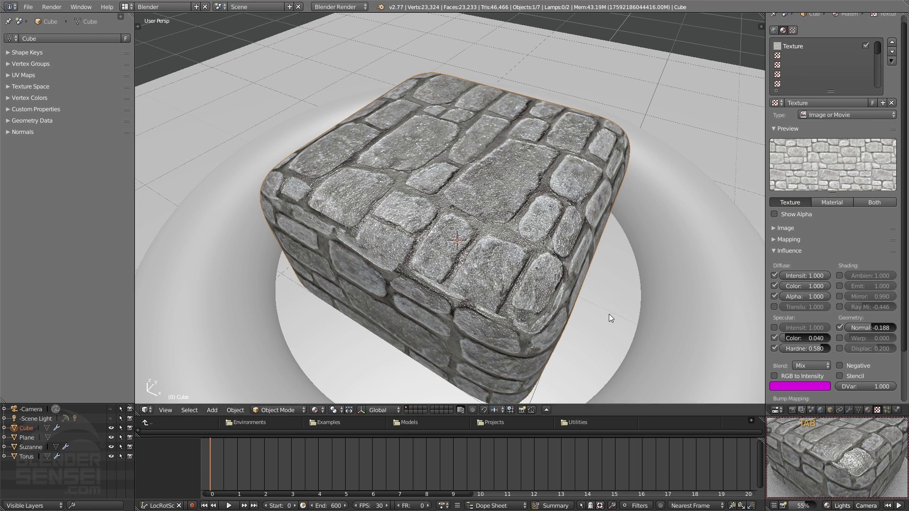
- Enable the stone texture's Displace influence at 0.200 and examine the cube's displaced surface in a rendered preview
left_click(840, 349)
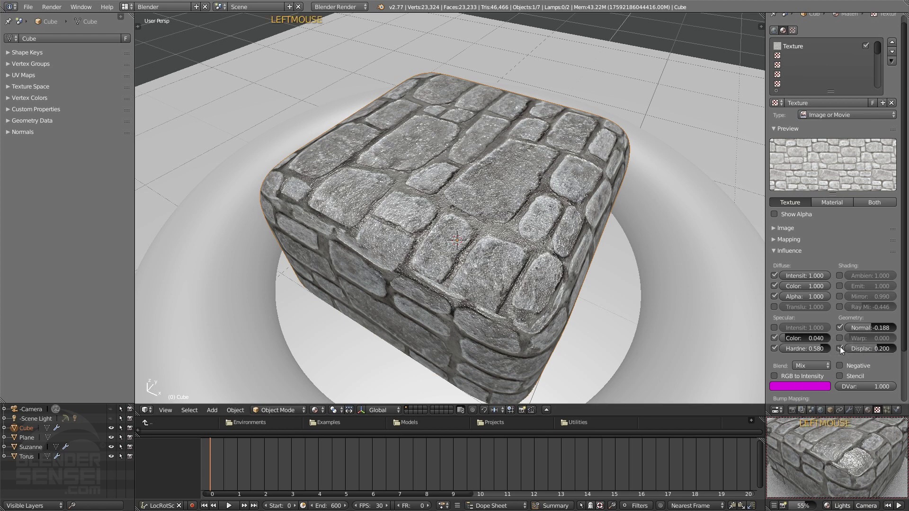
mouse_move(836, 465)
middle_mouse_down()
mouse_move(848, 462)
mouse_move(833, 461)
mouse_move(836, 471)
middle_mouse_up()
left_click(828, 504)
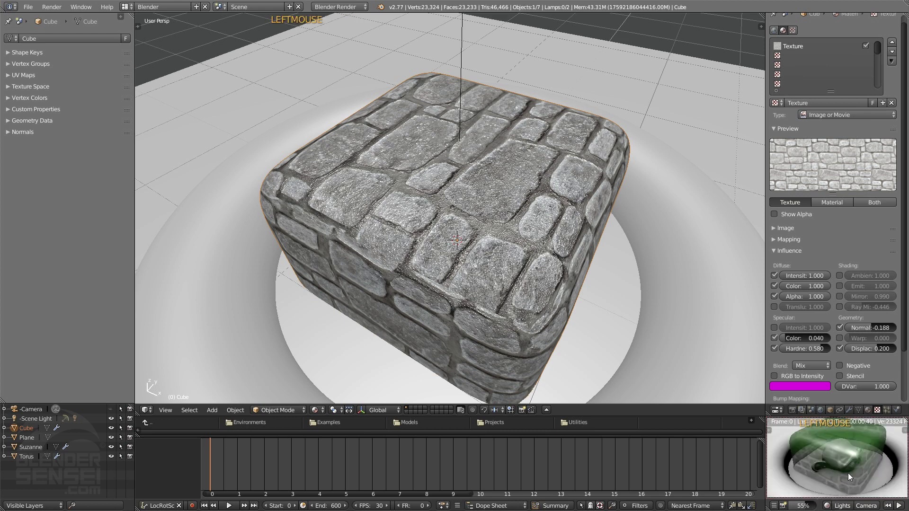
scroll(848, 466, "down", 5)
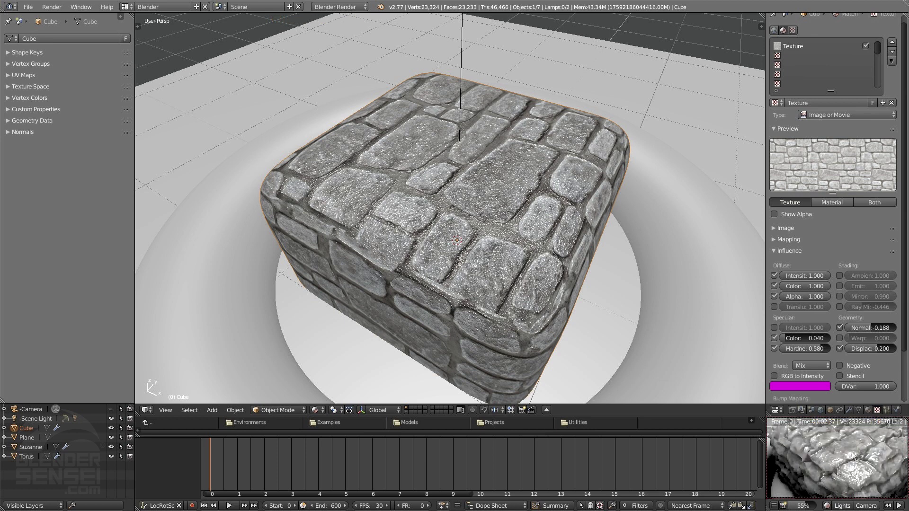
mouse_move(853, 457)
middle_mouse_down()
mouse_move(826, 439)
mouse_move(831, 447)
mouse_move(821, 445)
mouse_move(837, 463)
middle_mouse_up()
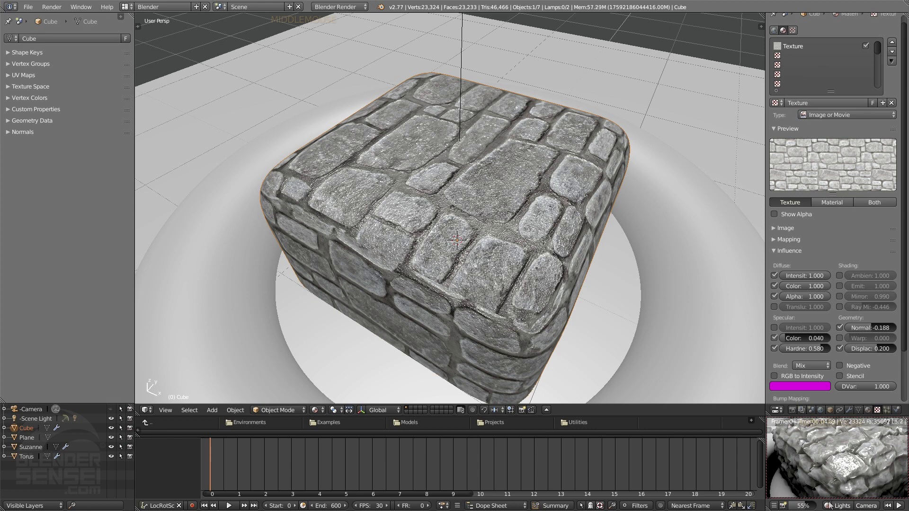
middle_click_drag(835, 454, 839, 451)
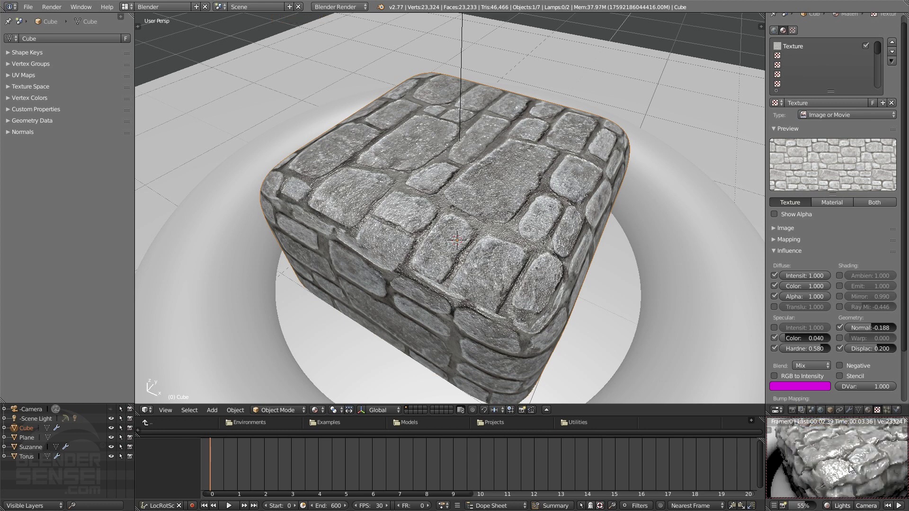
middle_click_drag(852, 468, 833, 456)
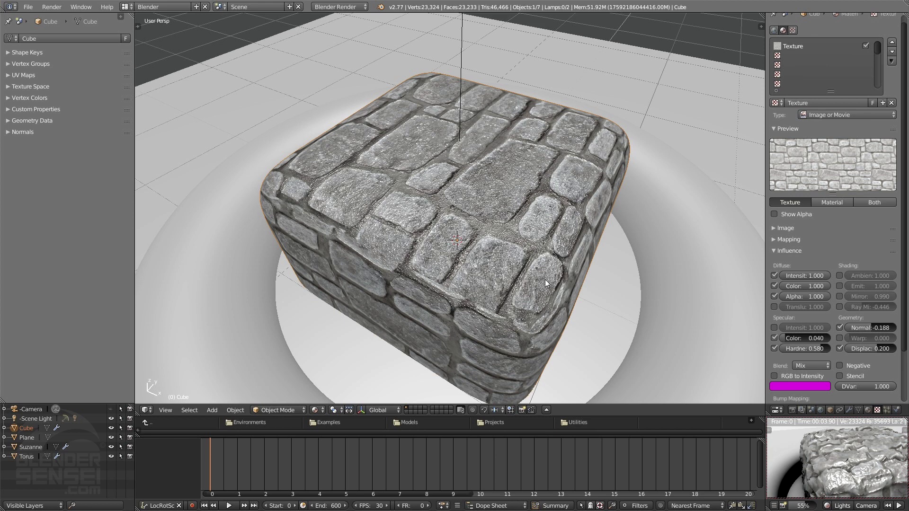
- Set the cube's Subdivision Surface View level to 5 and turn off rendered shading in the preview
left_click(848, 410)
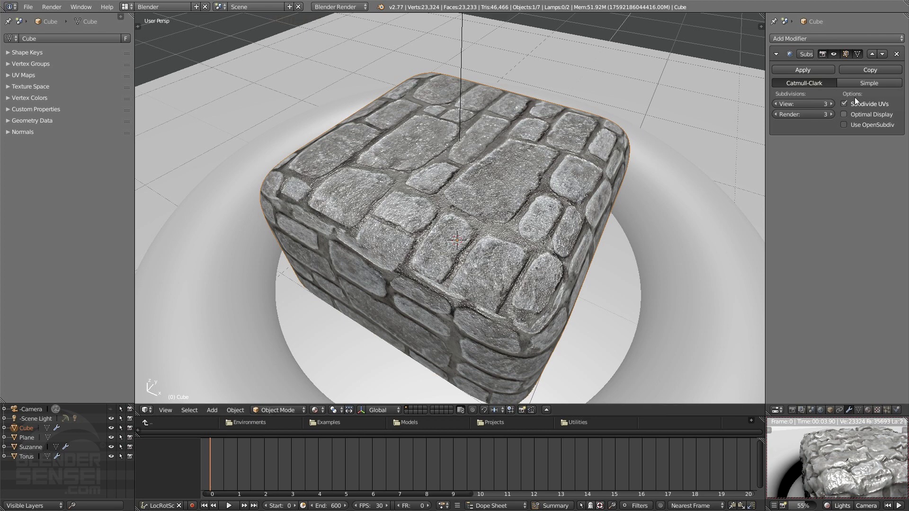
left_click(832, 103)
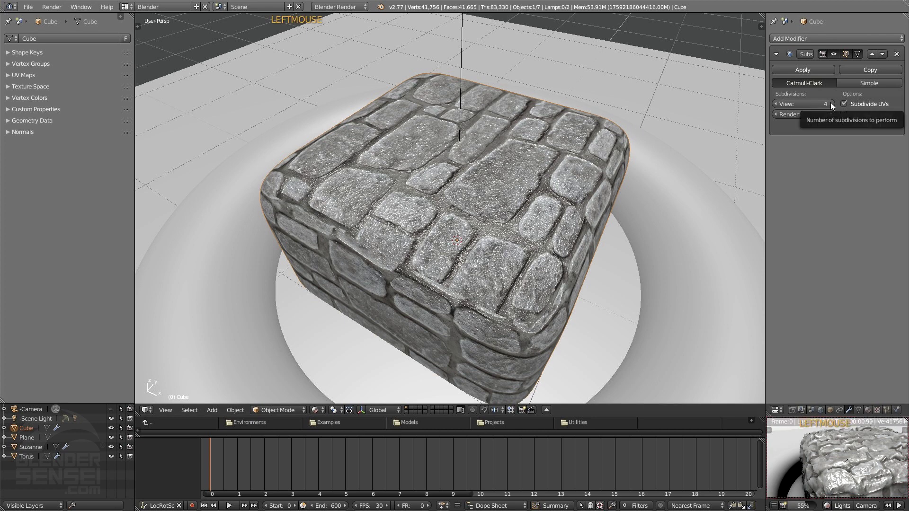
left_click(831, 104)
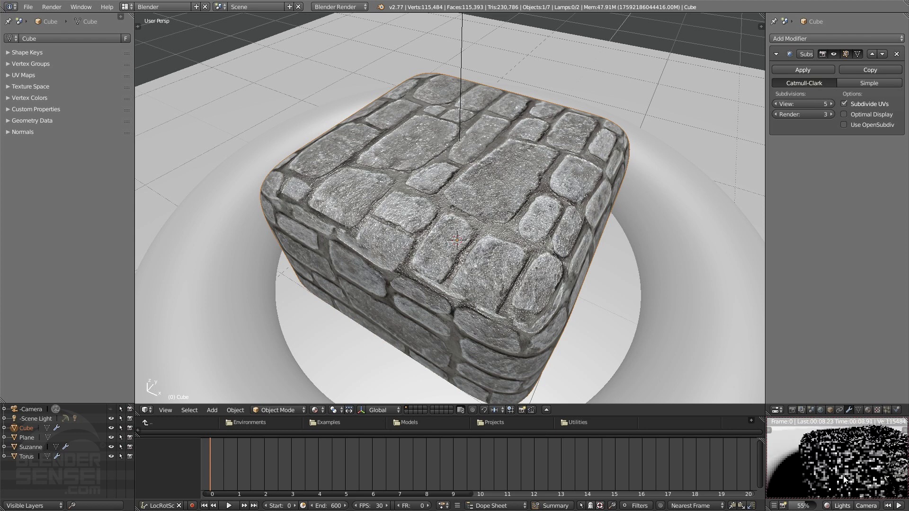
left_click(829, 505)
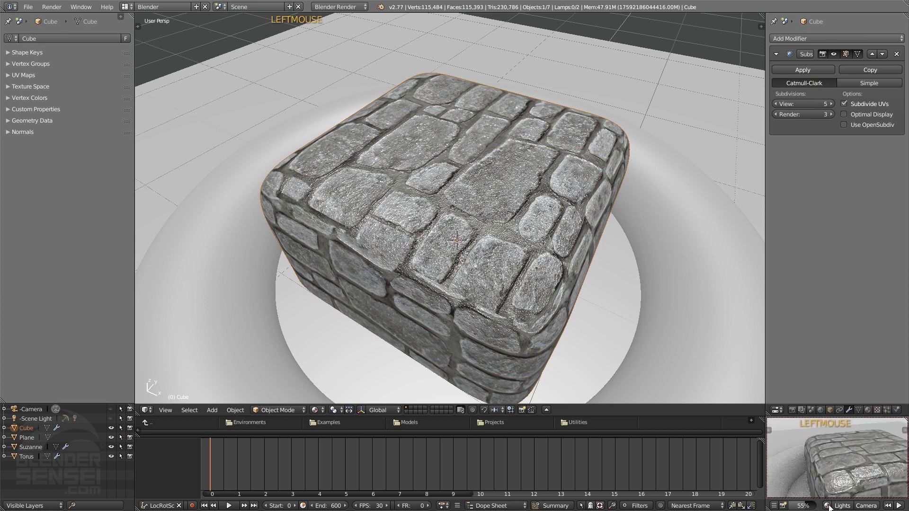
- Review the material, world and brush texture contexts to see where the cube's stone texture settings are found
left_click(877, 409)
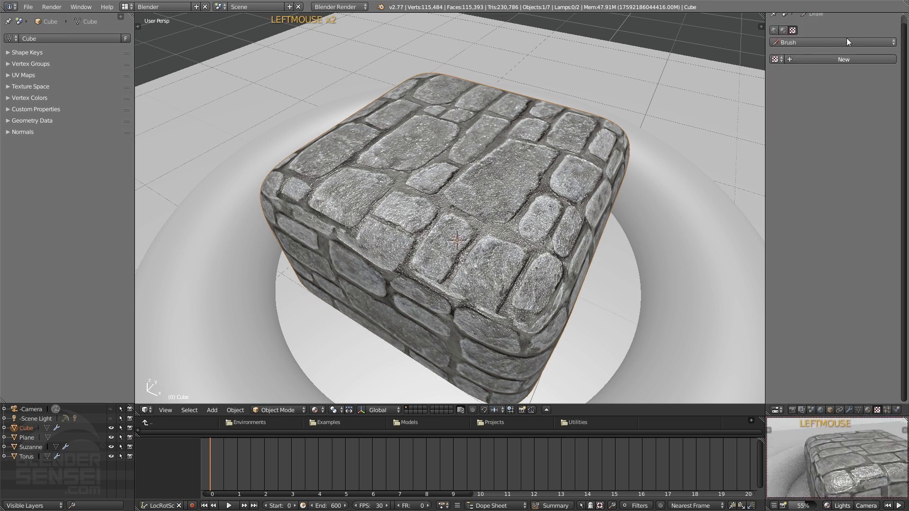
scroll(778, 42, "up", 2)
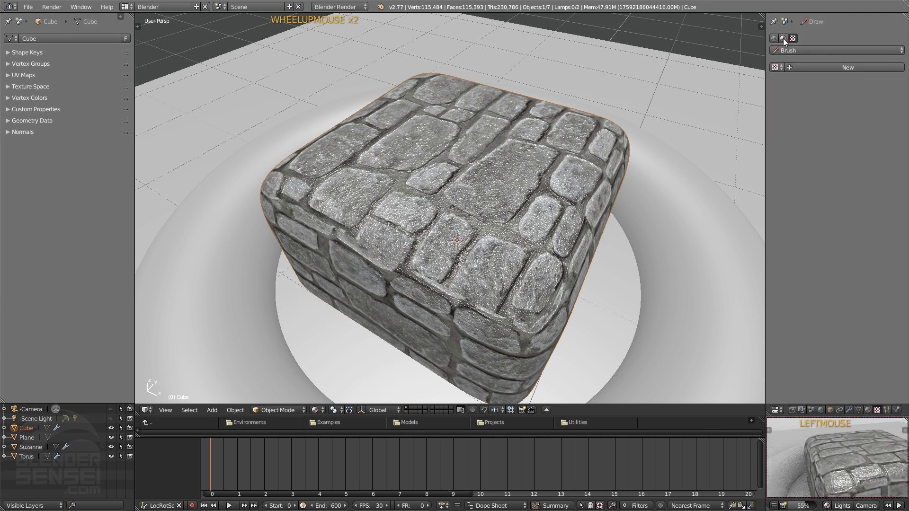
left_click(783, 38)
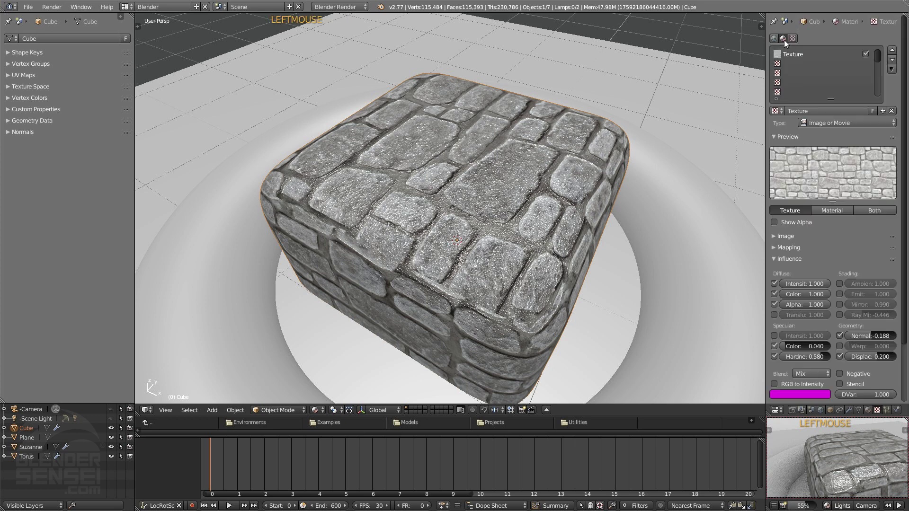
left_click(868, 410)
left_click(878, 410)
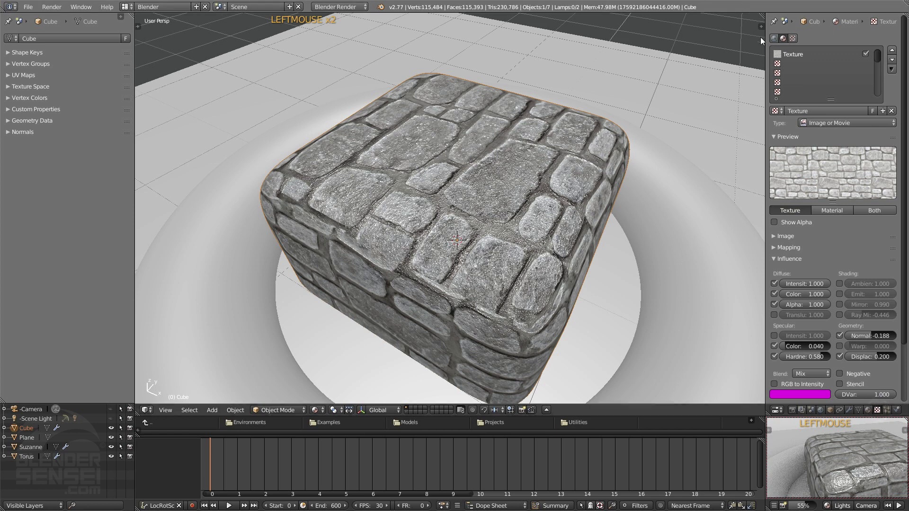
left_click(774, 39)
left_click(795, 40)
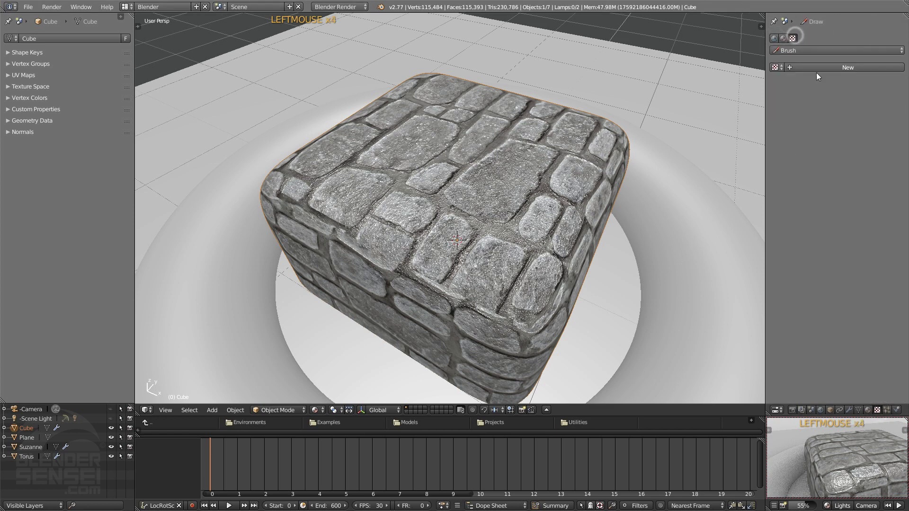
- Turn off the stone texture's Alpha influence and disable Mirror and Transparency on the cube's material
left_click(784, 39)
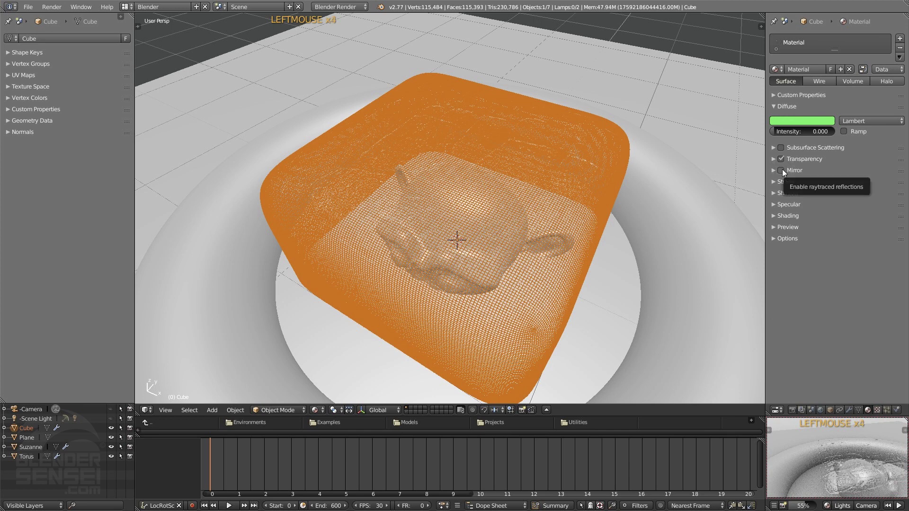
left_click(781, 159)
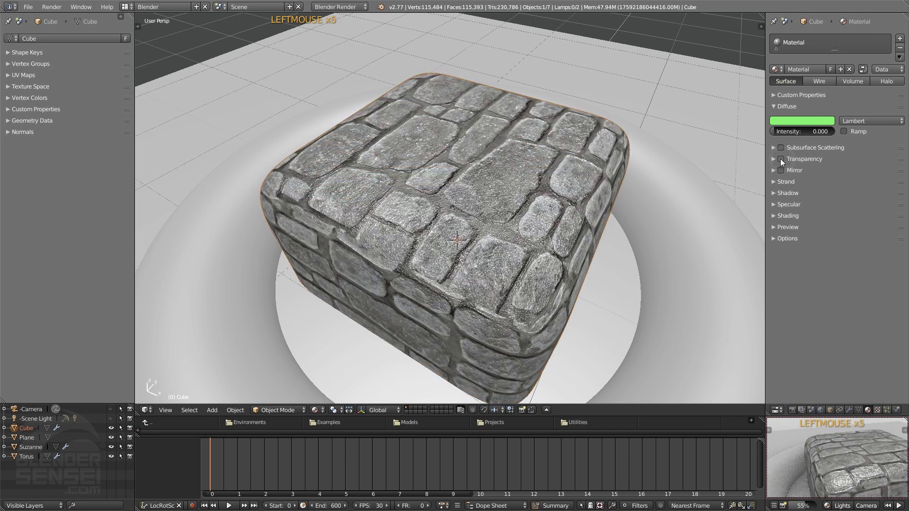
- Set the stone texture's Displace influence to 0.042 and render the preview again
left_click(877, 409)
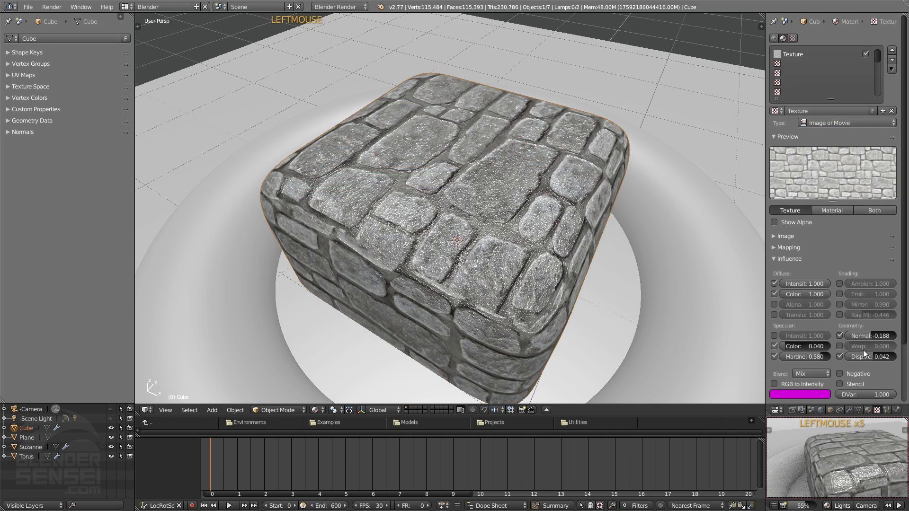
scroll(847, 334, "down", 2)
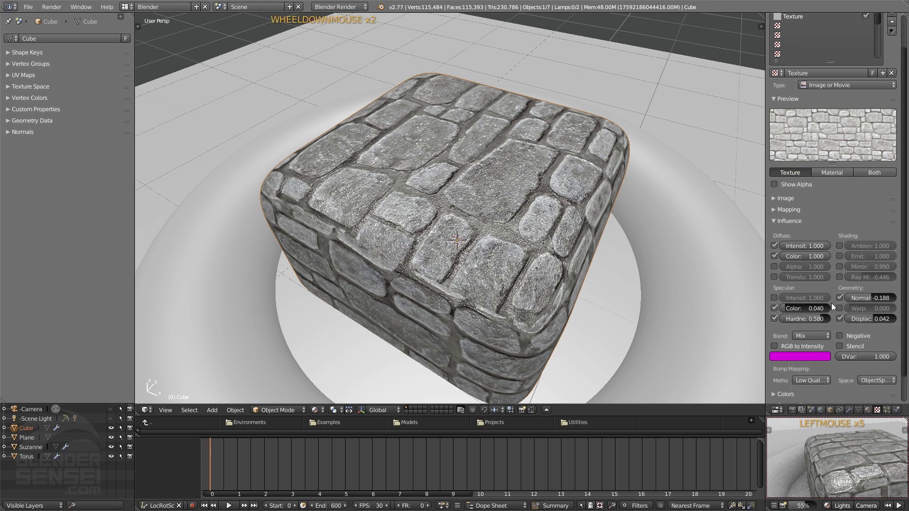
left_click(861, 476)
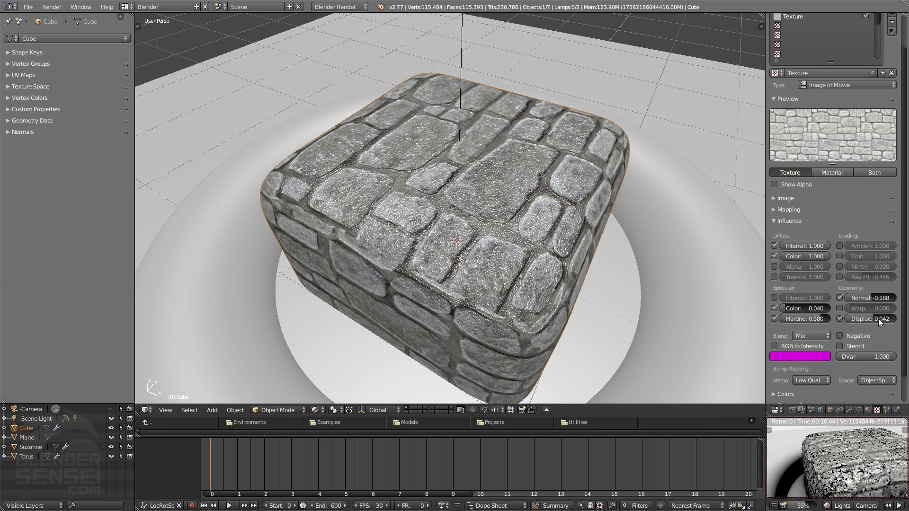
- Turn off the stone texture's Normal influence, set Displace to 0.081 and inspect the rendered preview from several angles
left_click(839, 298)
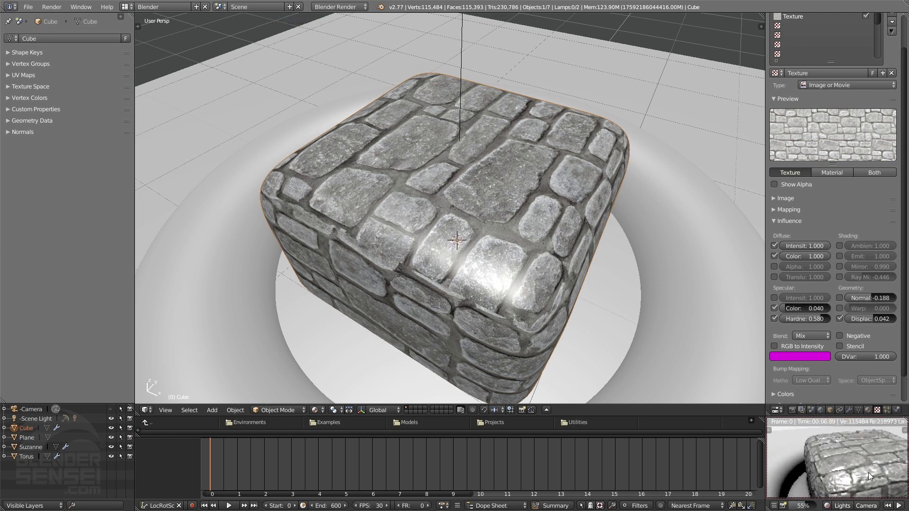
left_click(865, 320)
left_click_drag(866, 319, 874, 318)
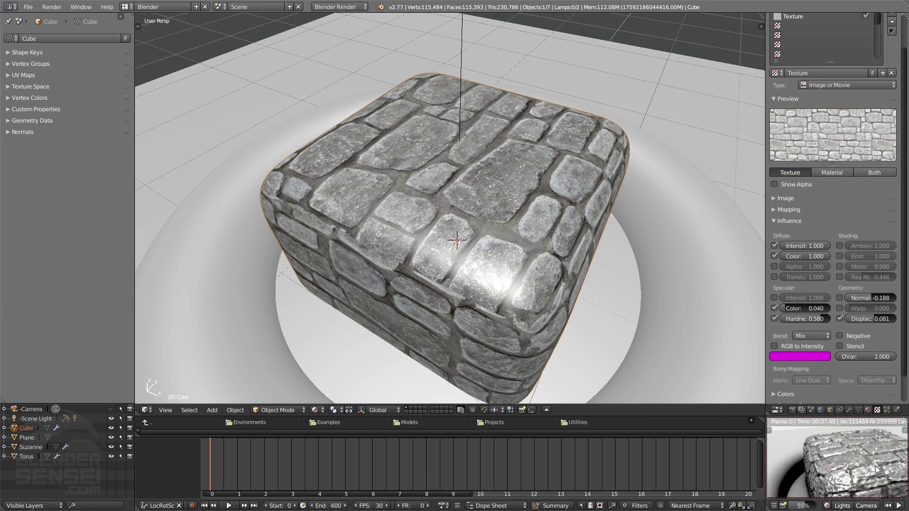
middle_click_drag(877, 468, 859, 456)
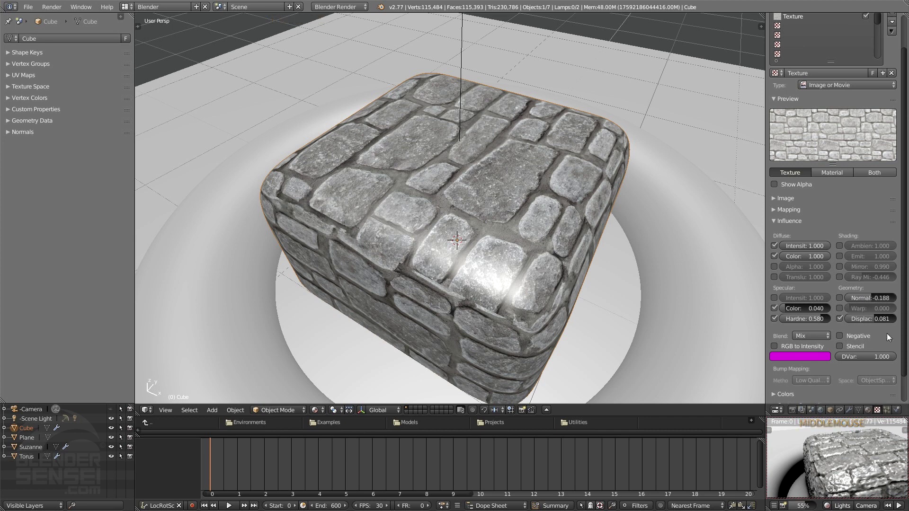
middle_click_drag(862, 459, 877, 470)
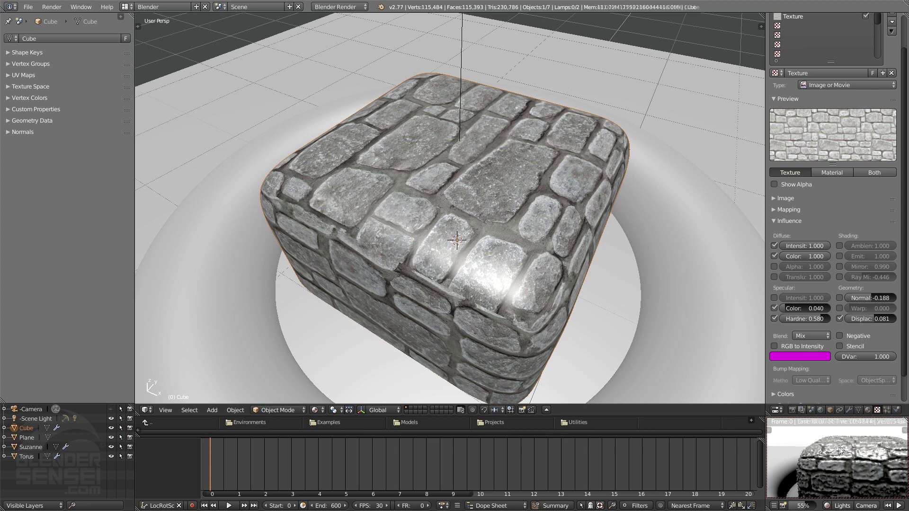
scroll(839, 450, "up", 1)
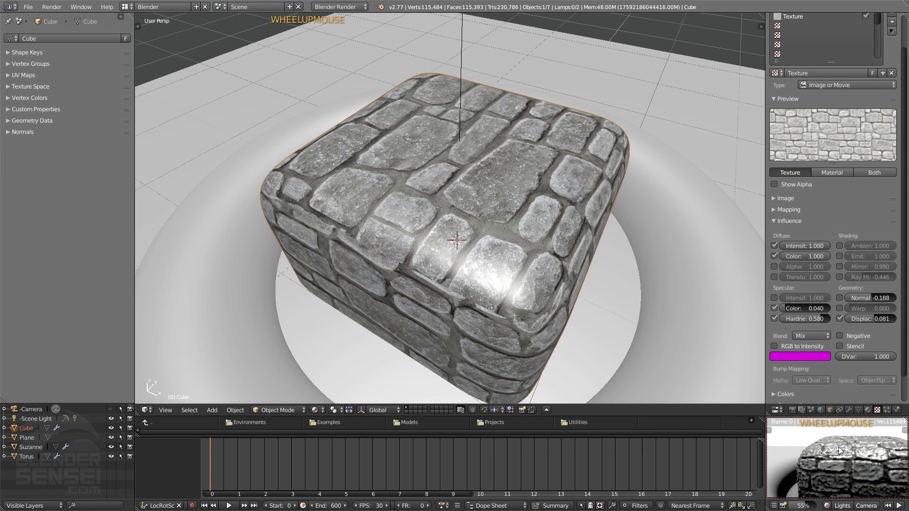
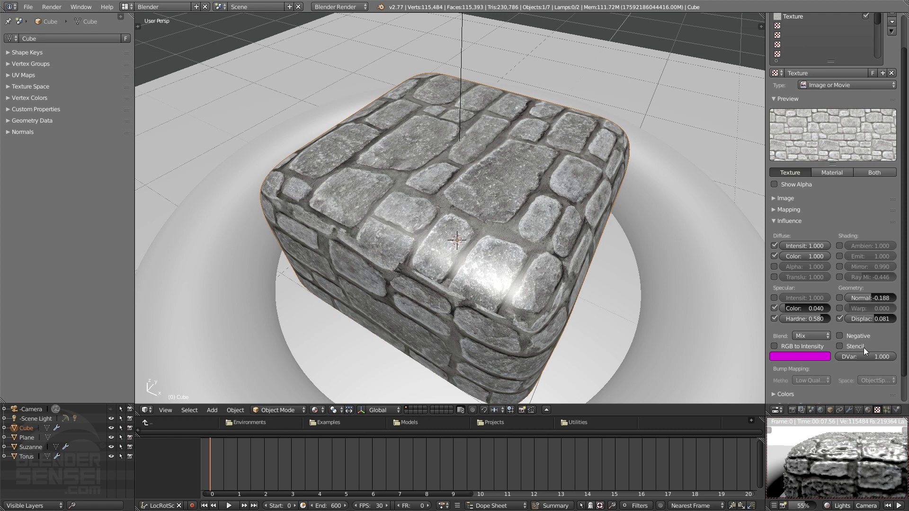
middle_click(828, 441)
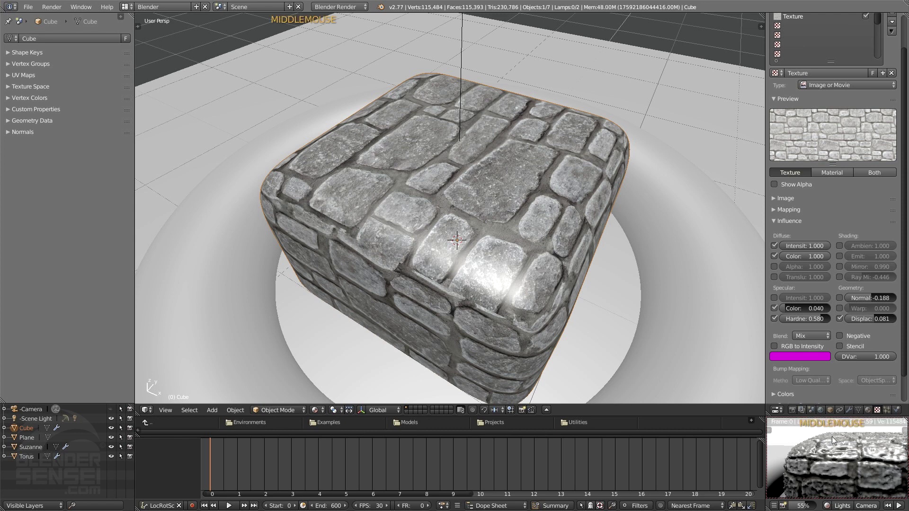
middle_click_drag(831, 437, 874, 452)
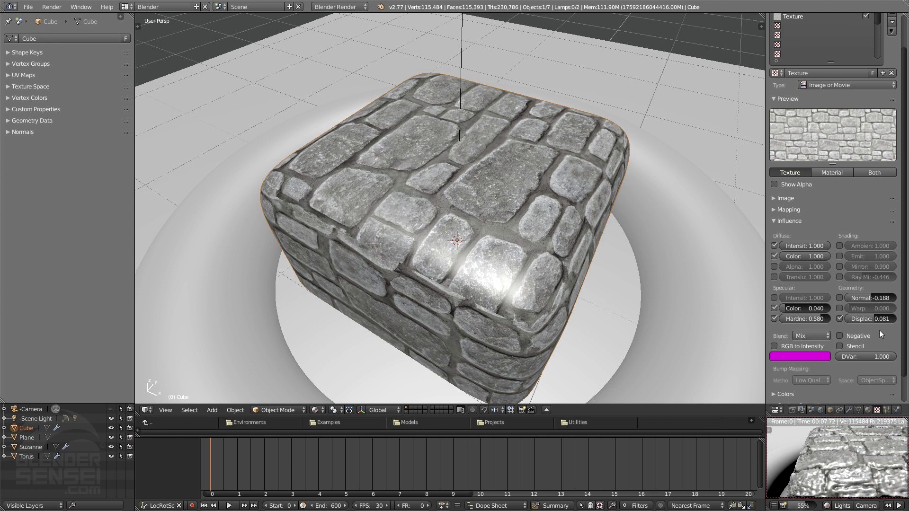
- Turn off the stone texture's Color influence, compare the rendered and unrendered preview, and check the cube's material settings
left_click(774, 256)
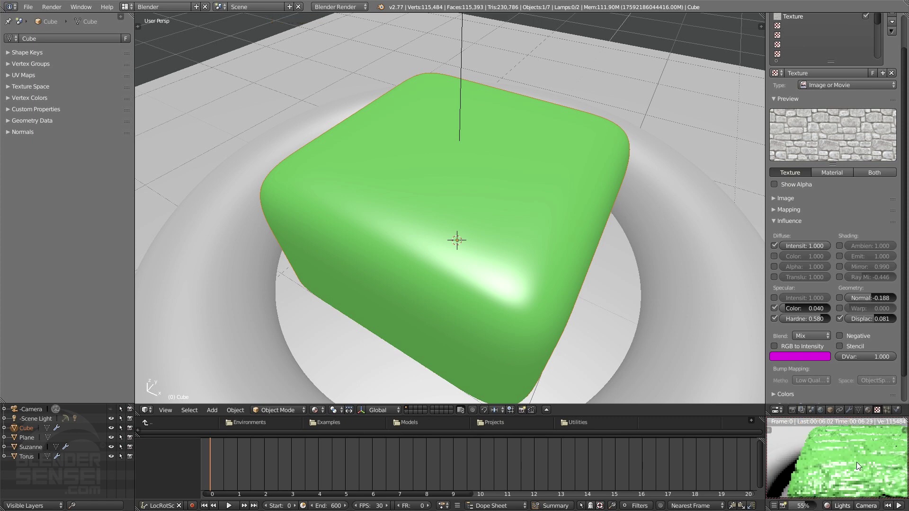
left_click(827, 505)
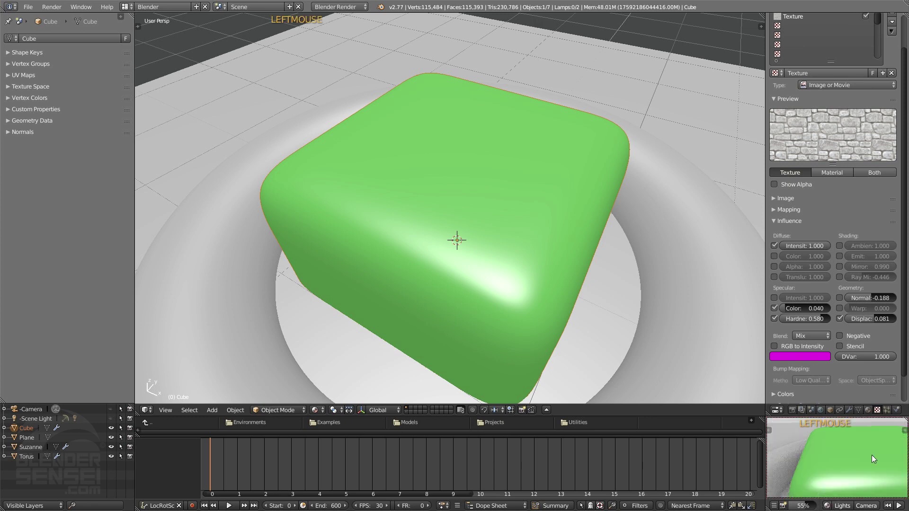
left_click(826, 505)
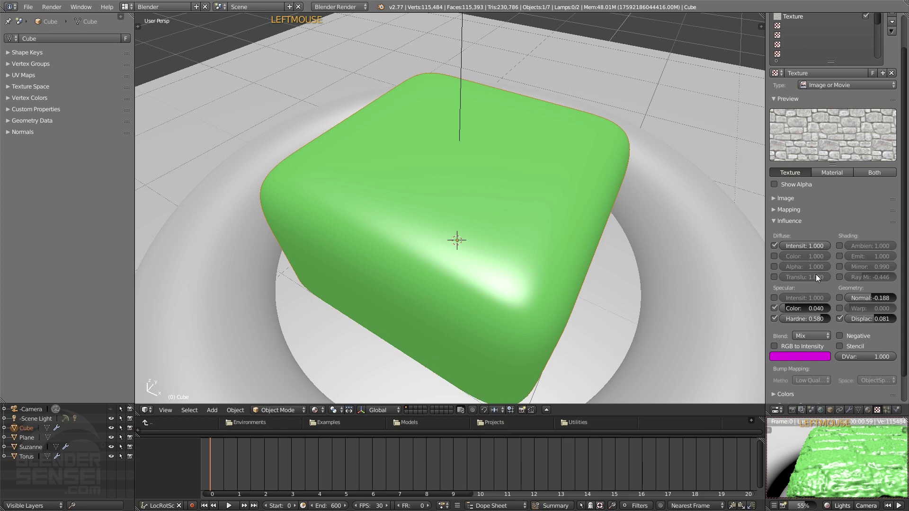
left_click(868, 410)
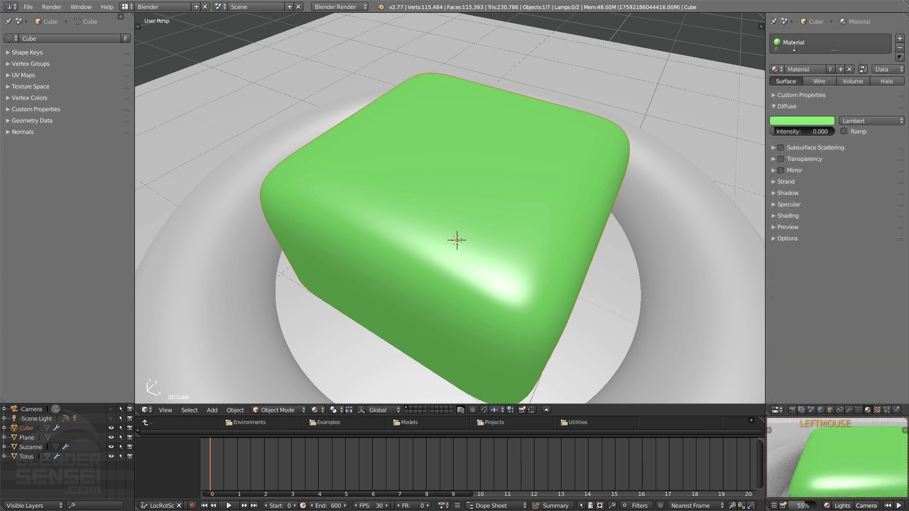
left_click(877, 410)
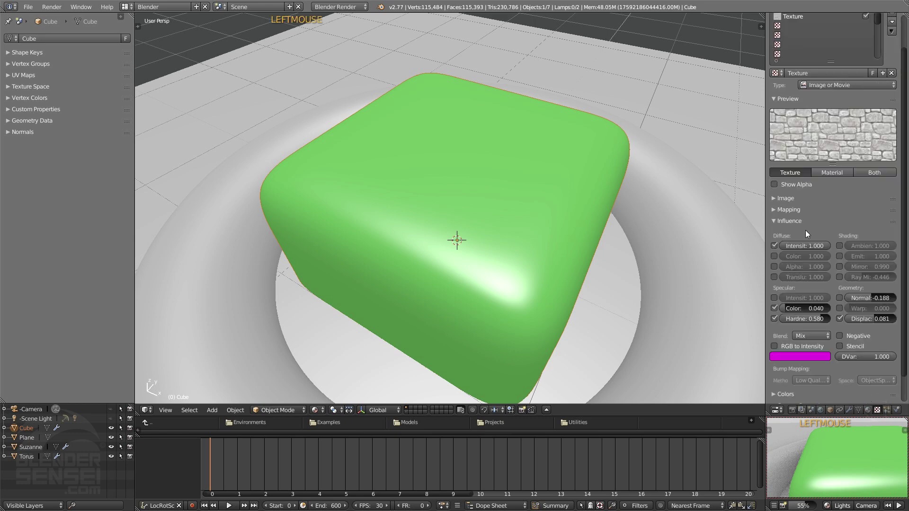
- Add a new texture in the second slot of the cube's material and assign it the already loaded stone castle wall image
scroll(834, 207, "up", 4)
left_click(785, 64)
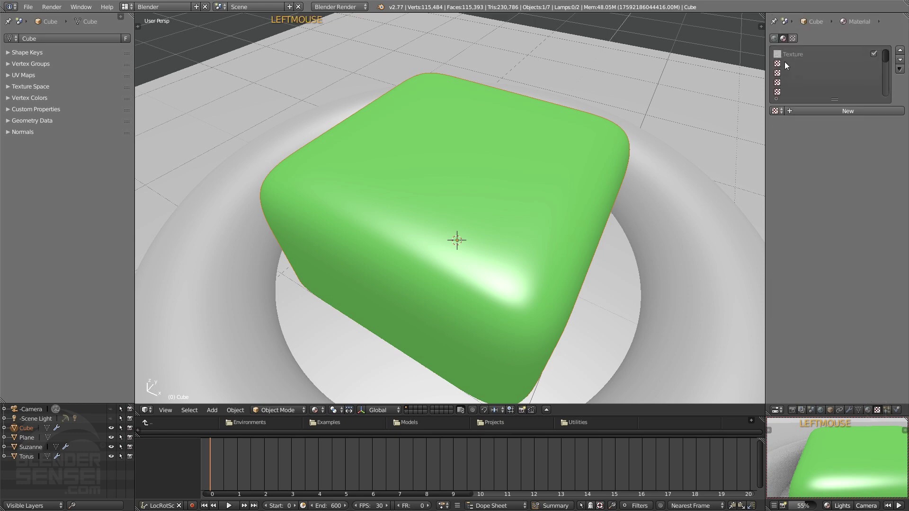
left_click(859, 113)
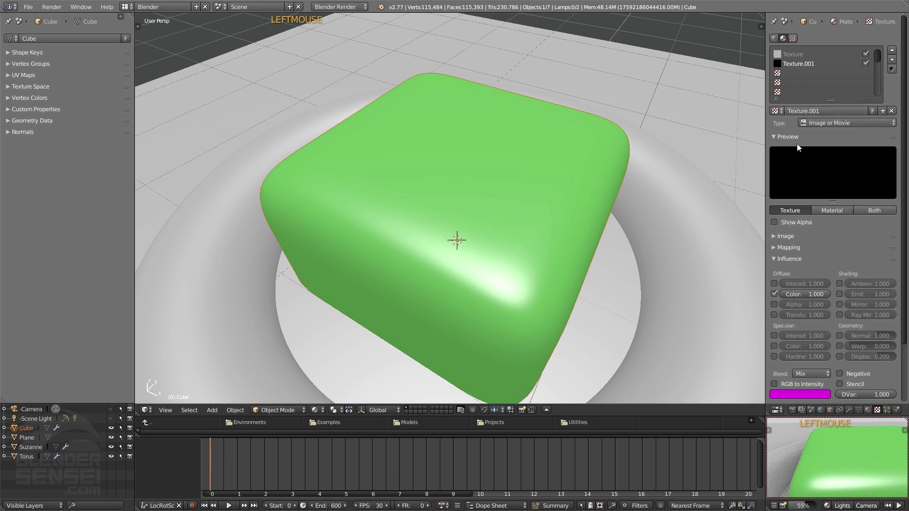
left_click(776, 238)
left_click(775, 251)
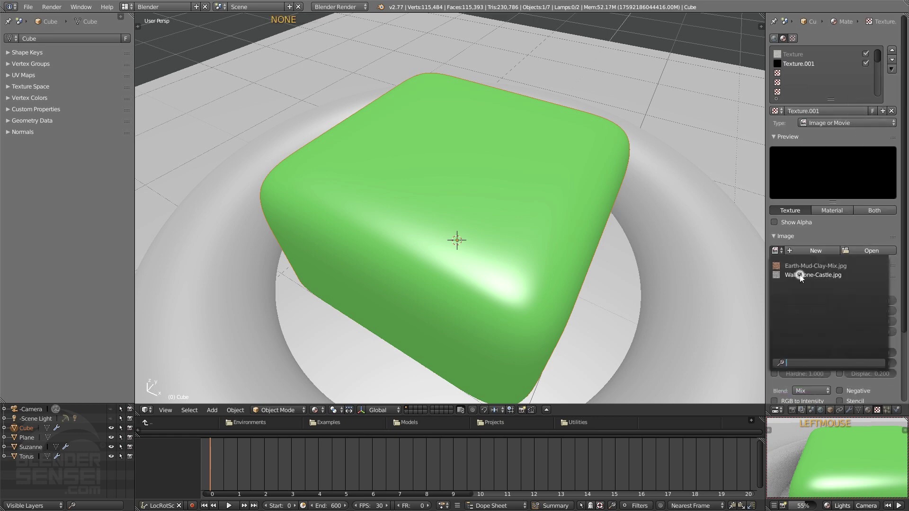
left_click(800, 275)
left_click(775, 237)
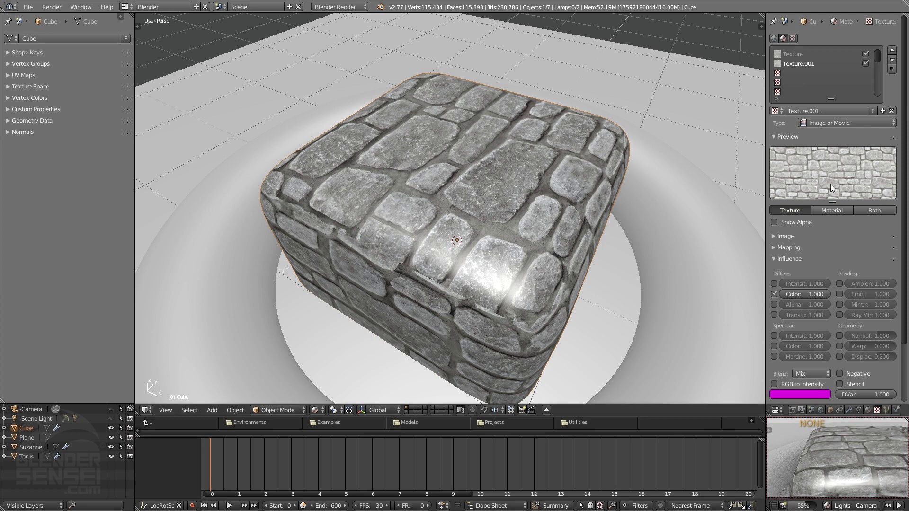
- Enable the second texture's Normal influence and set it to -0.089
left_click(840, 336)
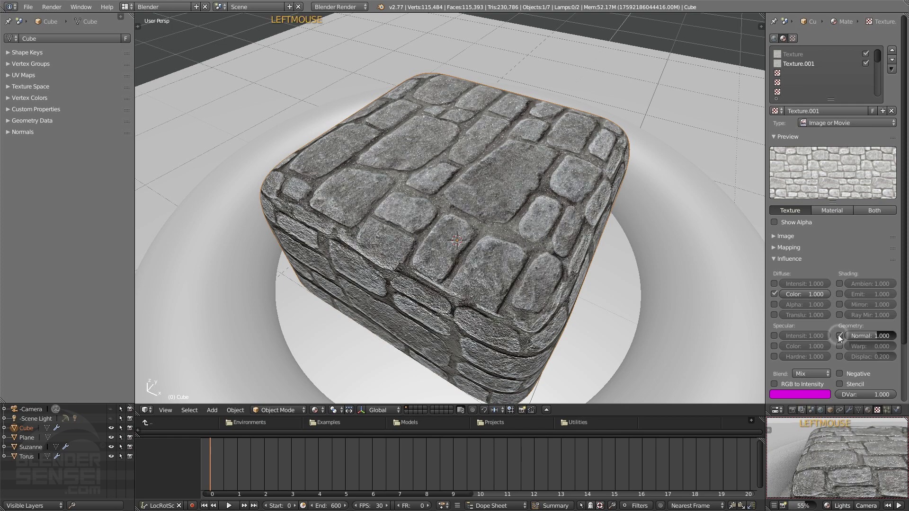
left_click_drag(871, 335, 843, 336)
mouse_move(857, 434)
middle_mouse_down("shift")
mouse_move(859, 455)
mouse_move(867, 440)
mouse_move(861, 448)
middle_mouse_up("shift")
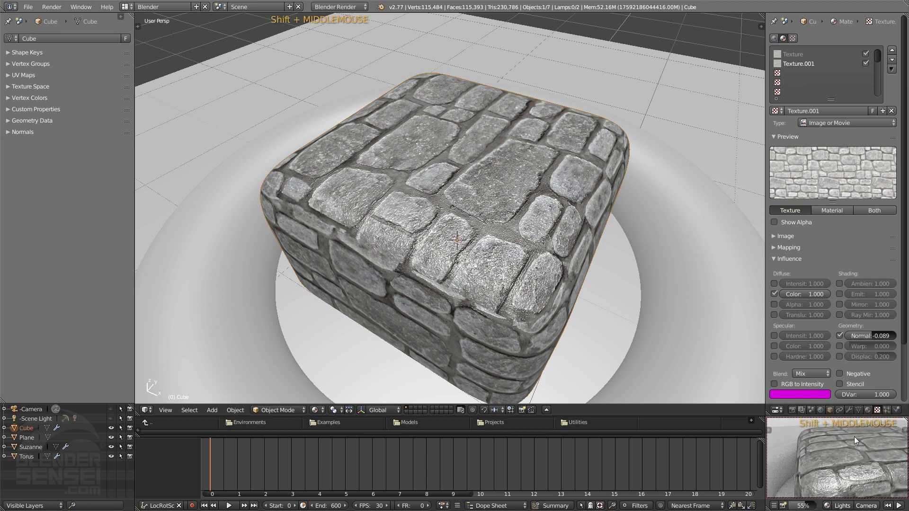
- Rename the first texture "Displacement" and the second texture "Main Color"
left_click(790, 54)
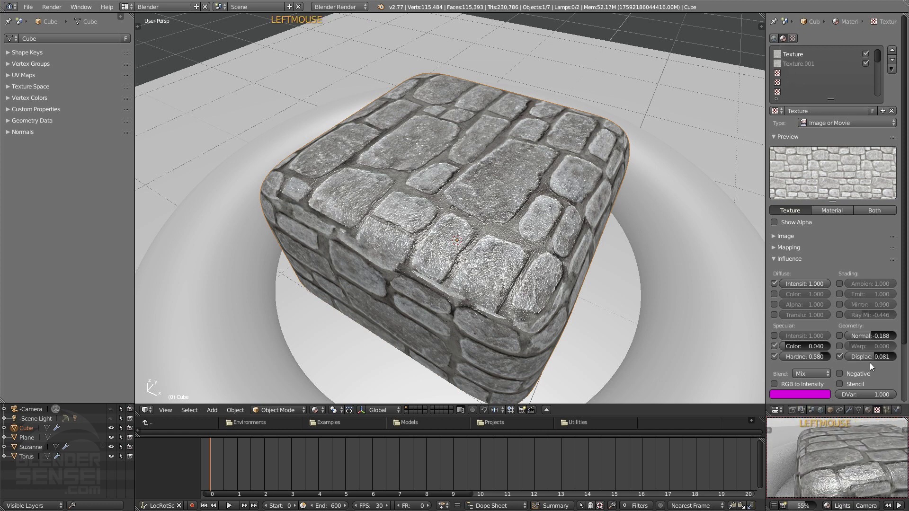
double_click(798, 112)
type("Displacement")
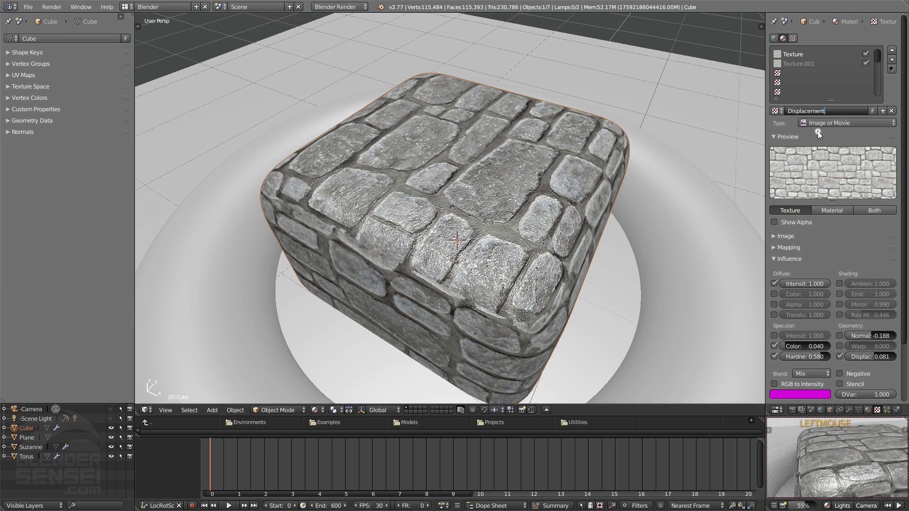
key("Return")
left_click(799, 63)
double_click(819, 111)
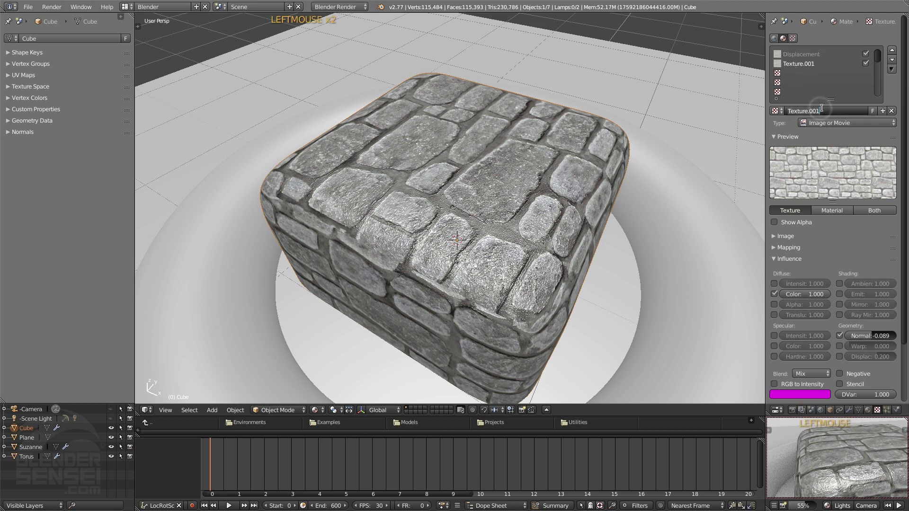
type("Main Color")
left_click(836, 246)
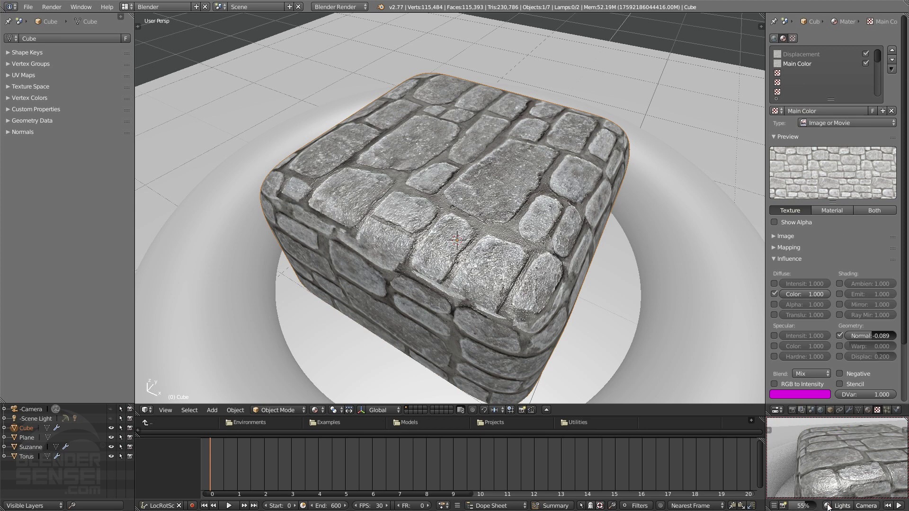
- Render the preview with both textures and review the influence settings of Main Color and Displacement
left_click(847, 494)
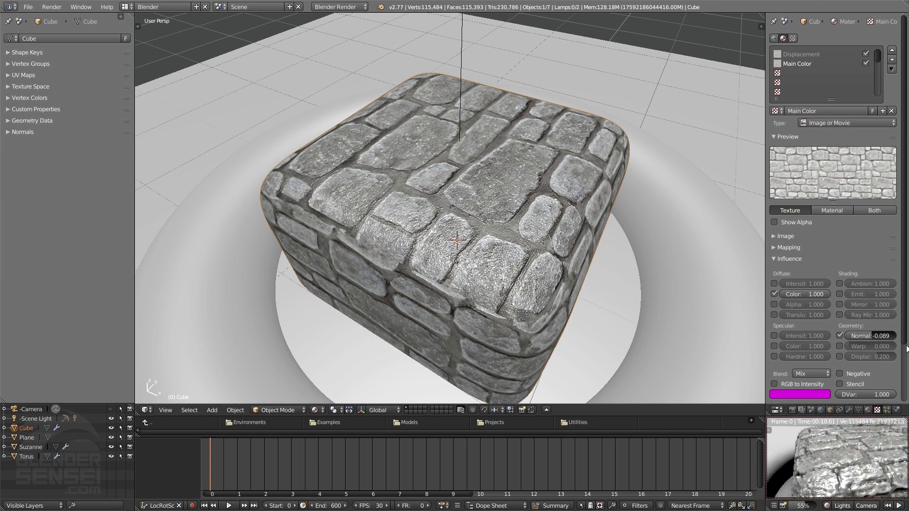
scroll(875, 328, "down", 3)
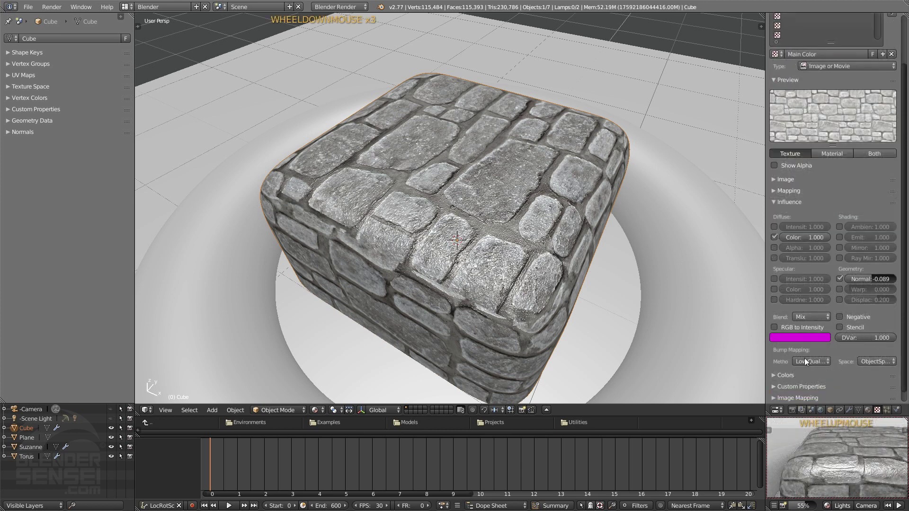
scroll(833, 343, "up", 1)
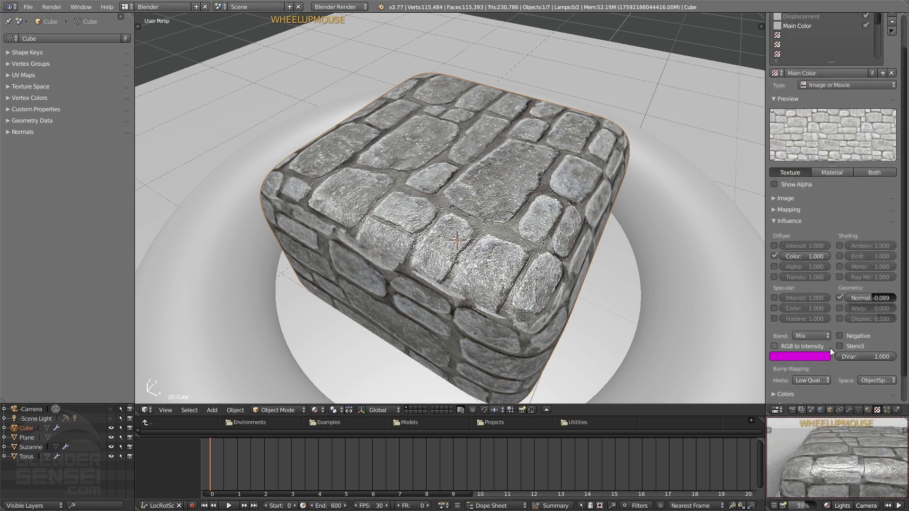
scroll(824, 351, "up", 1)
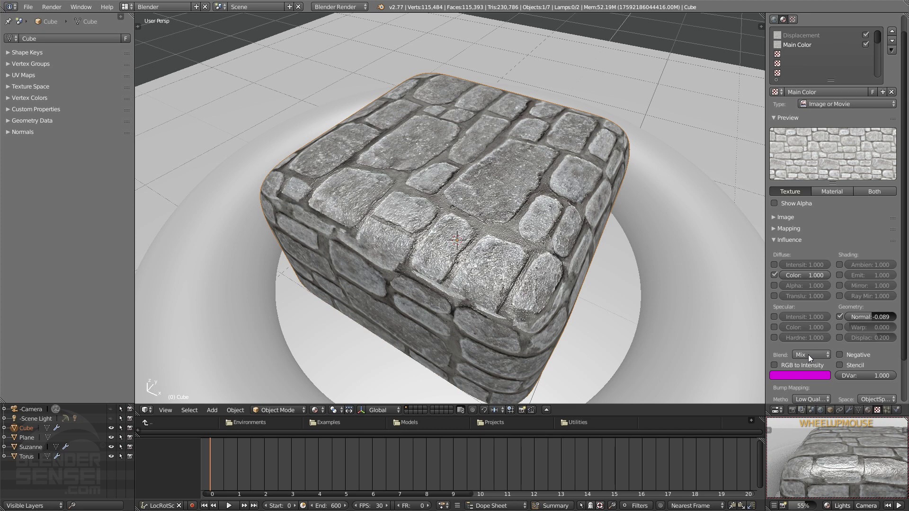
left_click(810, 36)
left_click(814, 43)
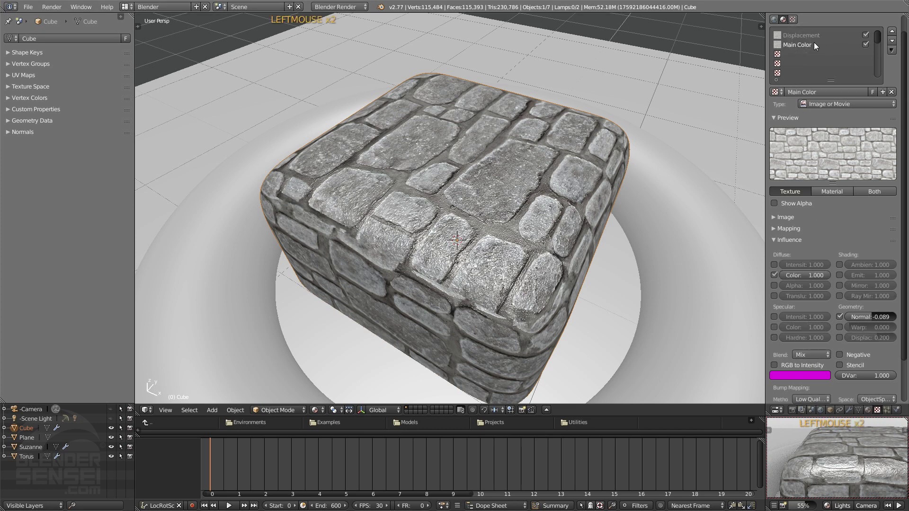
- Remove the Displacement texture from its slot and move Main Color up to the first slot
left_click(809, 35)
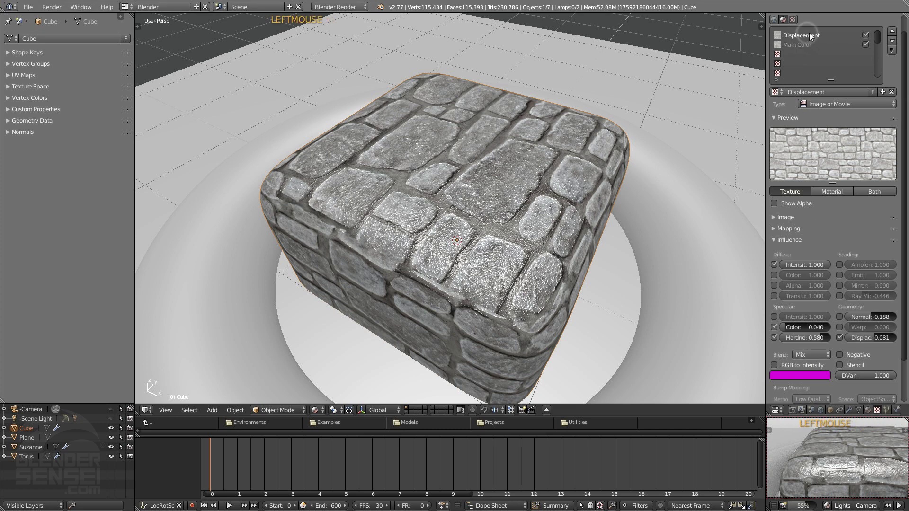
left_click(892, 91)
left_click(802, 44)
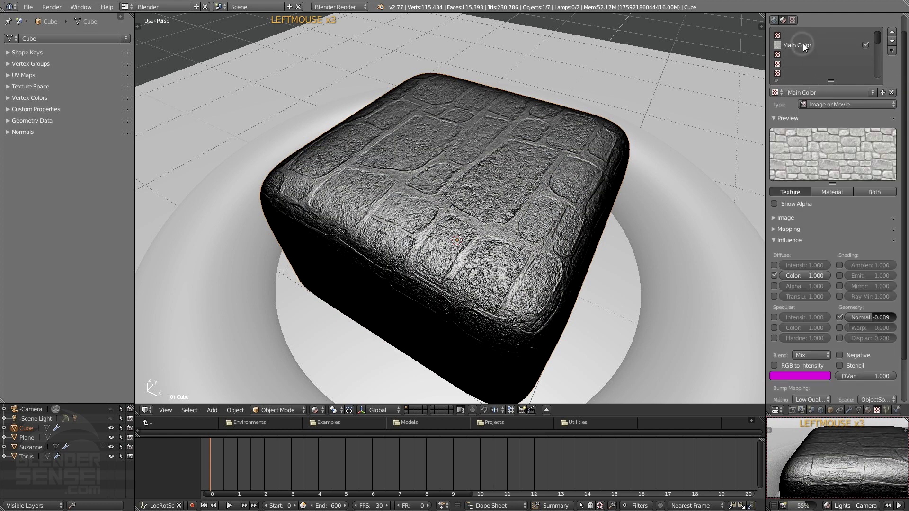
left_click(892, 32)
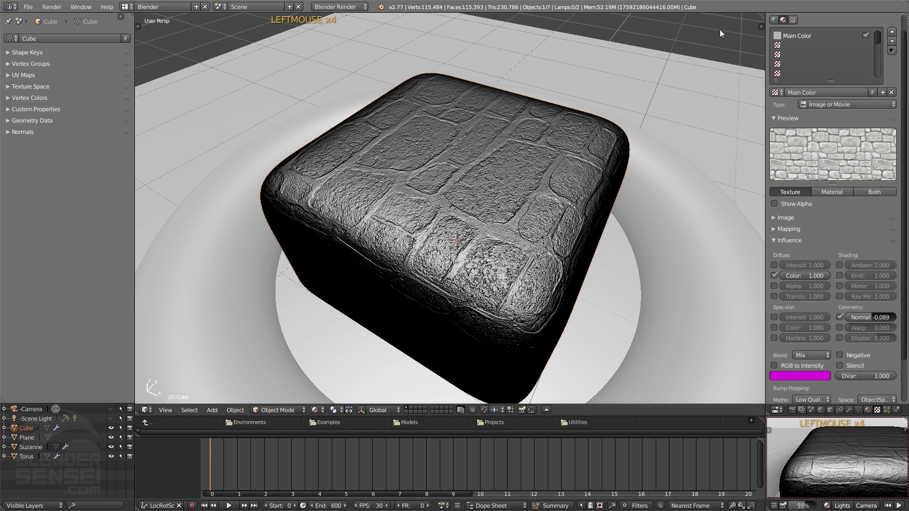
- Add a new image texture in the second slot and load Grass-Short.jpg from the SE_SamplePack folder on the Desktop
left_click(788, 45)
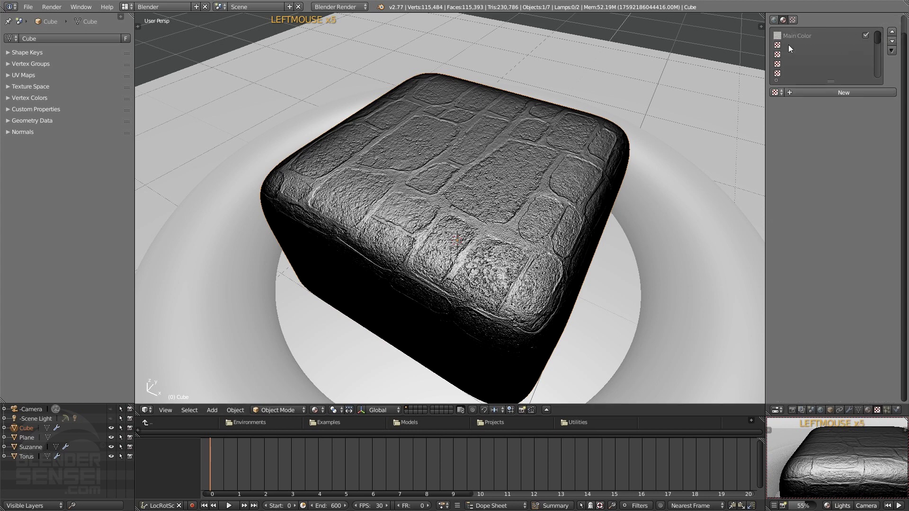
left_click(842, 93)
left_click(778, 240)
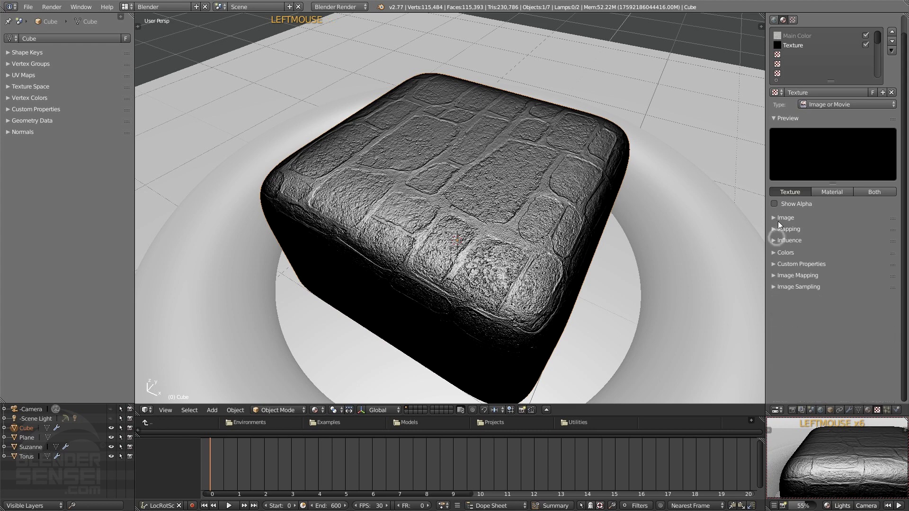
left_click(778, 217)
left_click(888, 233)
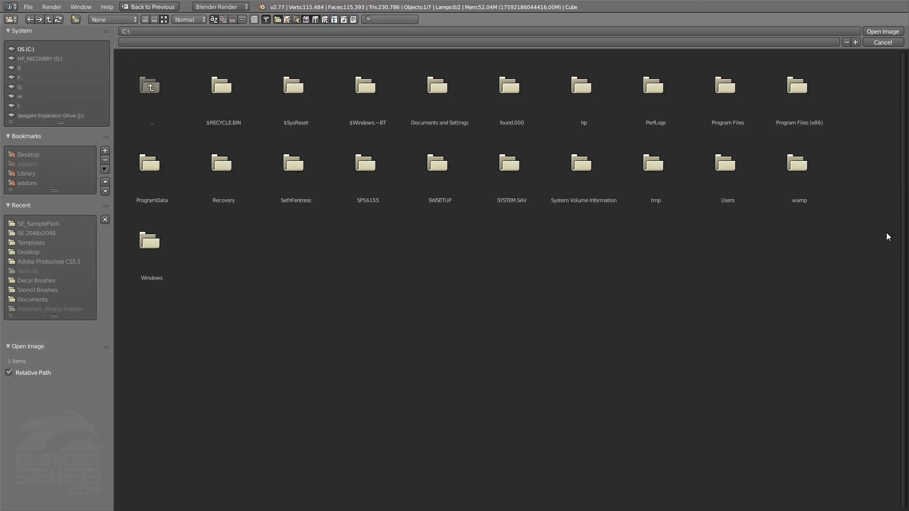
left_click(28, 154)
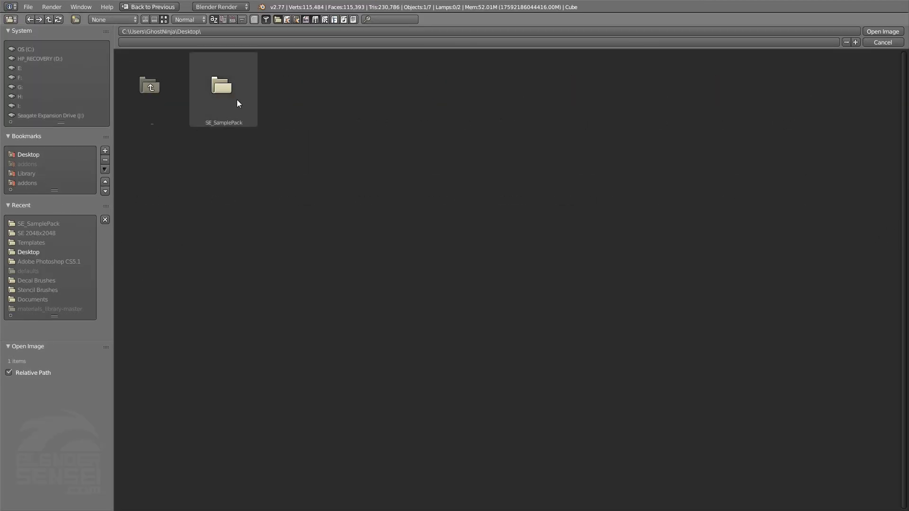
left_click(235, 101)
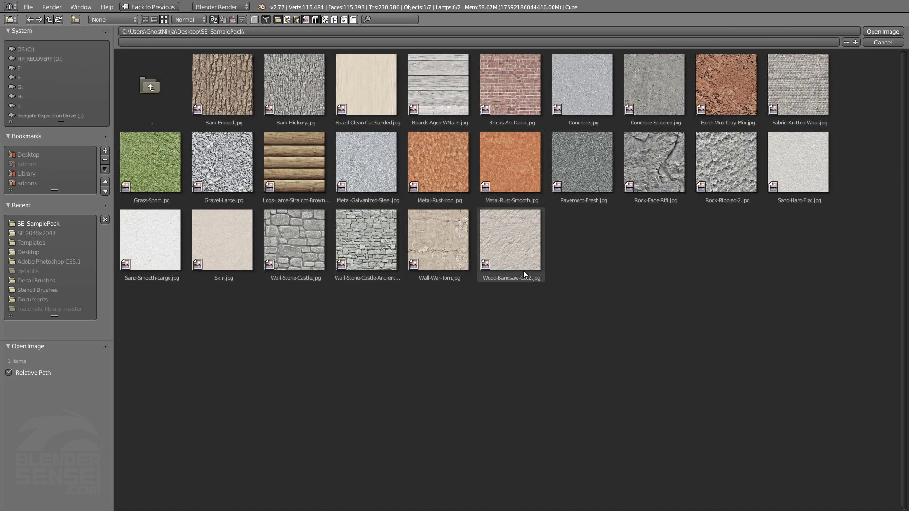
double_click(160, 163)
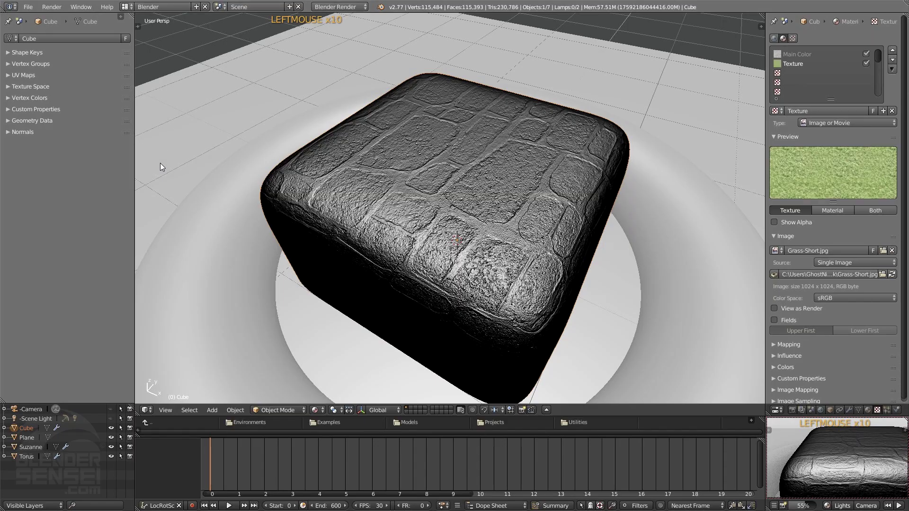
- Assign the cube's UV map to the grass texture's UV mapping coordinates
left_click(777, 345)
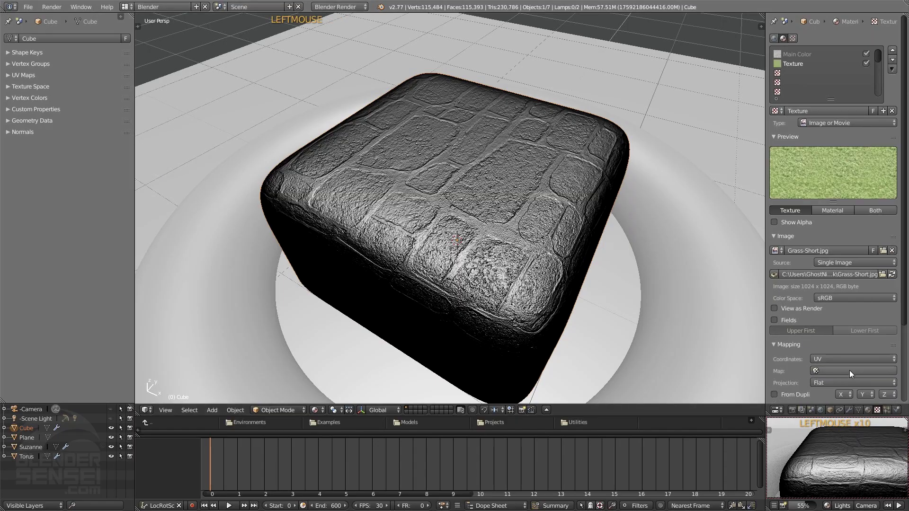
left_click(850, 370)
left_click(832, 381)
left_click(775, 344)
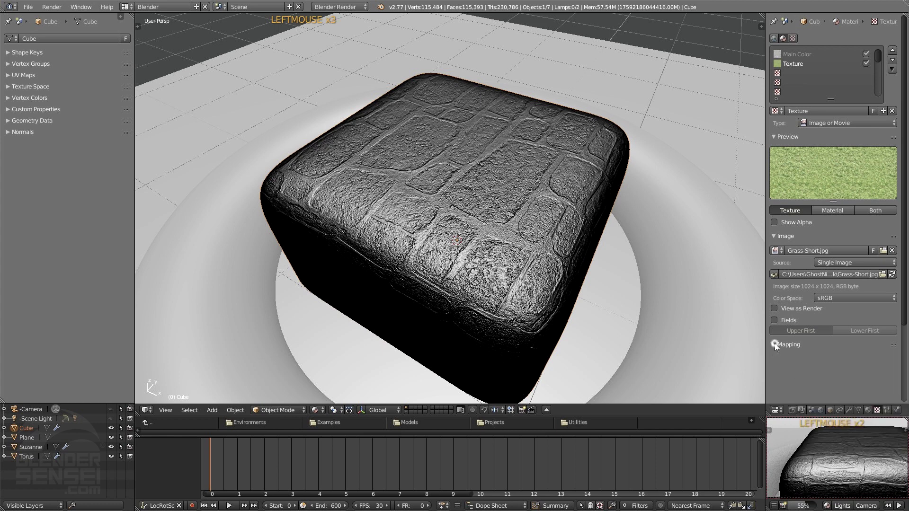
left_click(775, 236)
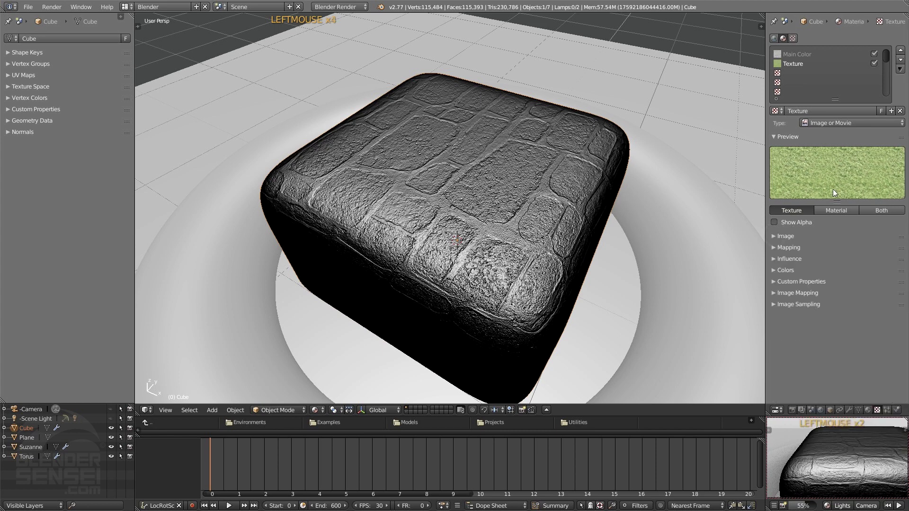
- Set Main Color's Normal influence to 0.109 and enable its diffuse Intensity influence
left_click(797, 54)
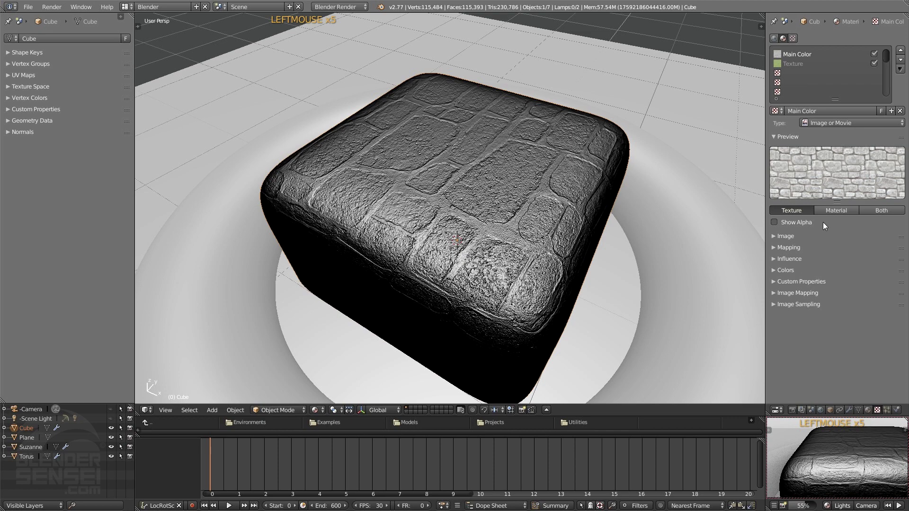
left_click(775, 259)
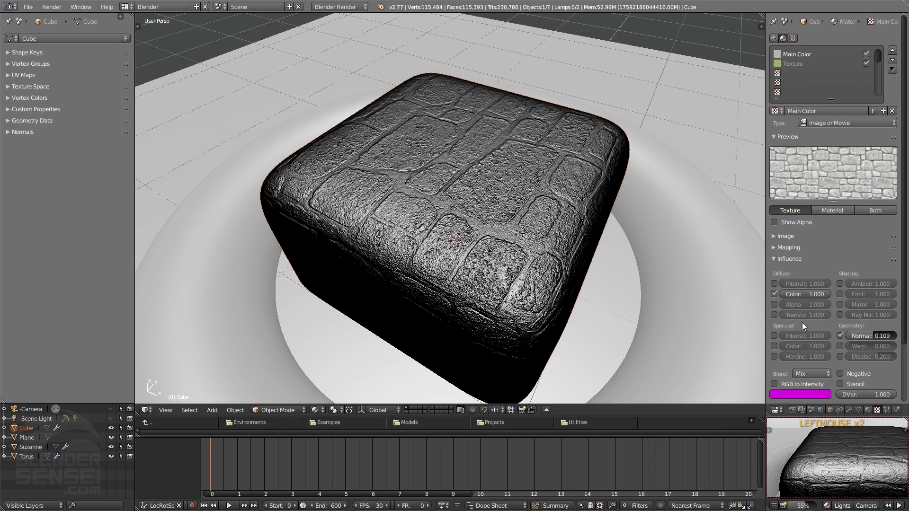
left_click(774, 284)
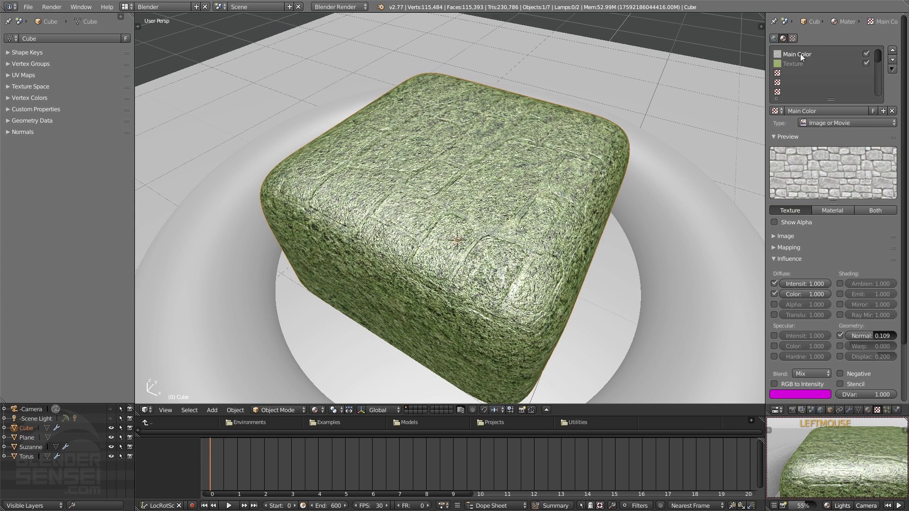
- Rename the Main Color texture "Stone Texture"
left_click(826, 110)
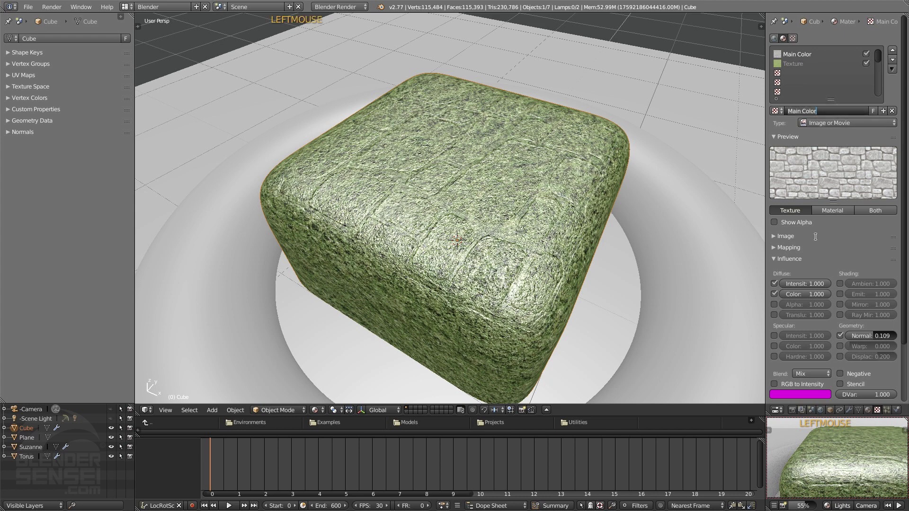
type("Sto")
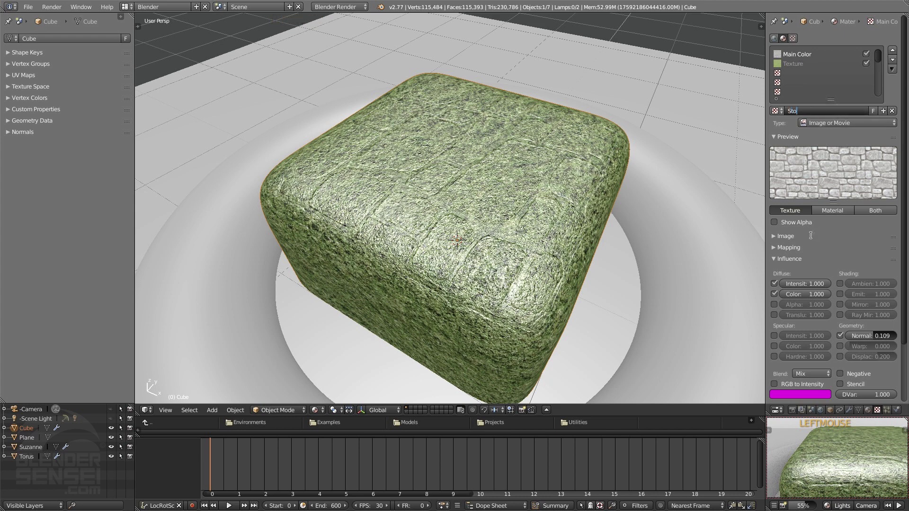
type("ne Texture")
left_click(857, 251)
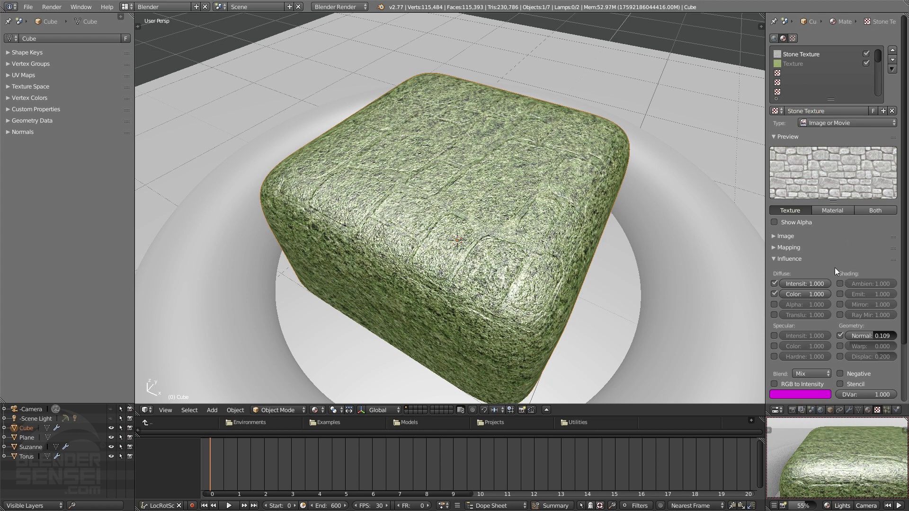
- Examine the cube from several angles and compare the influence settings of Stone Texture and the grass texture
scroll(809, 359, "down", 2)
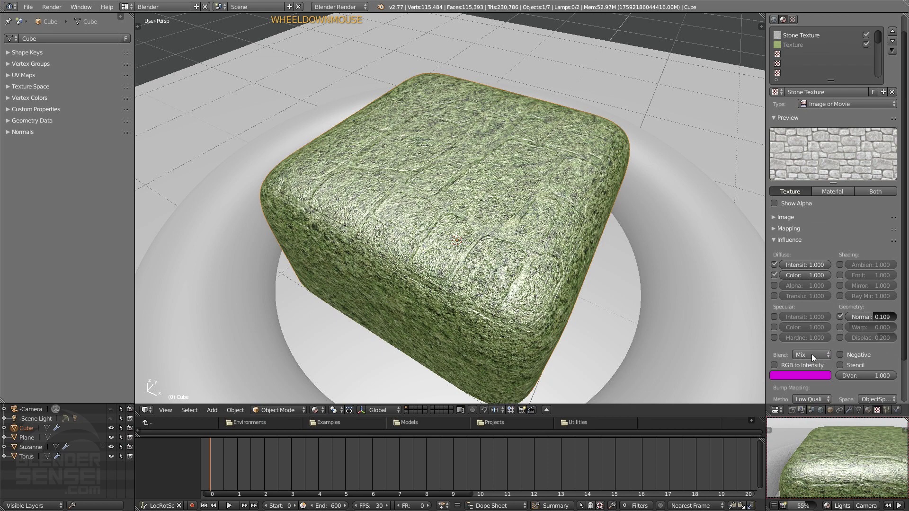
scroll(816, 357, "up", 2)
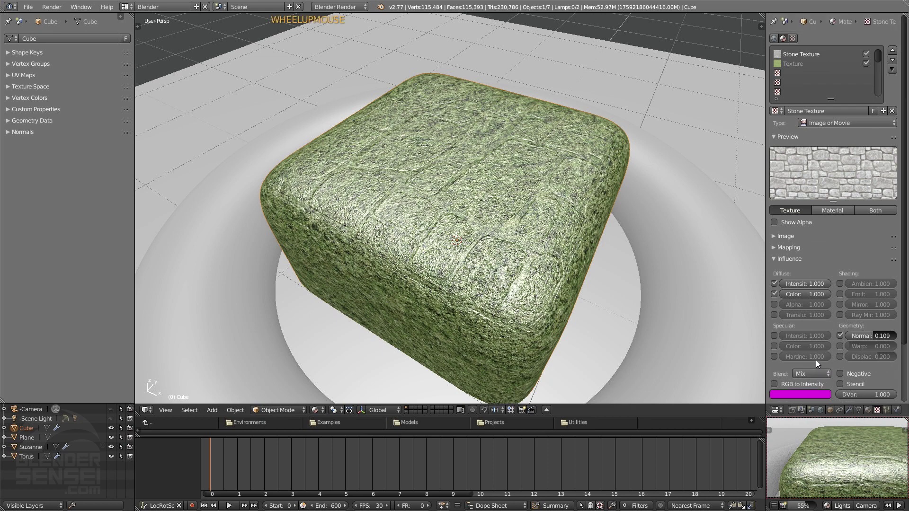
scroll(816, 355, "down", 2)
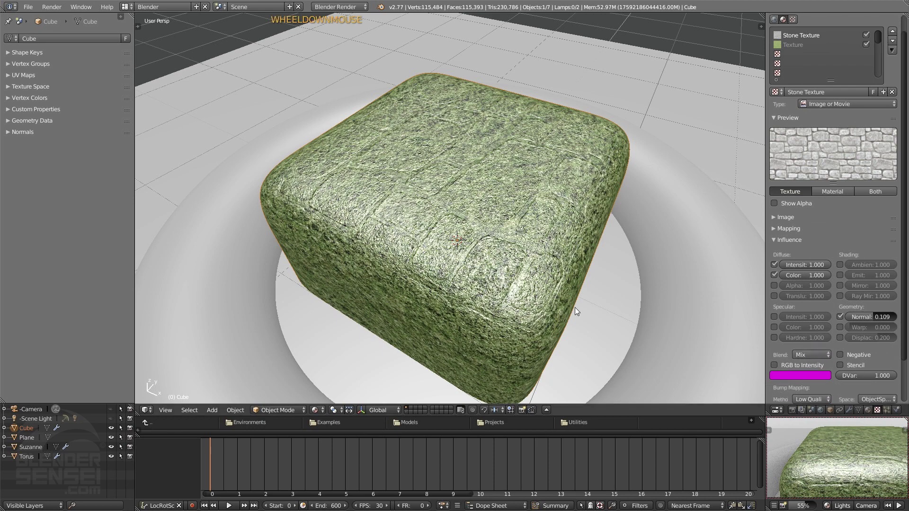
middle_click_drag(575, 307, 577, 189)
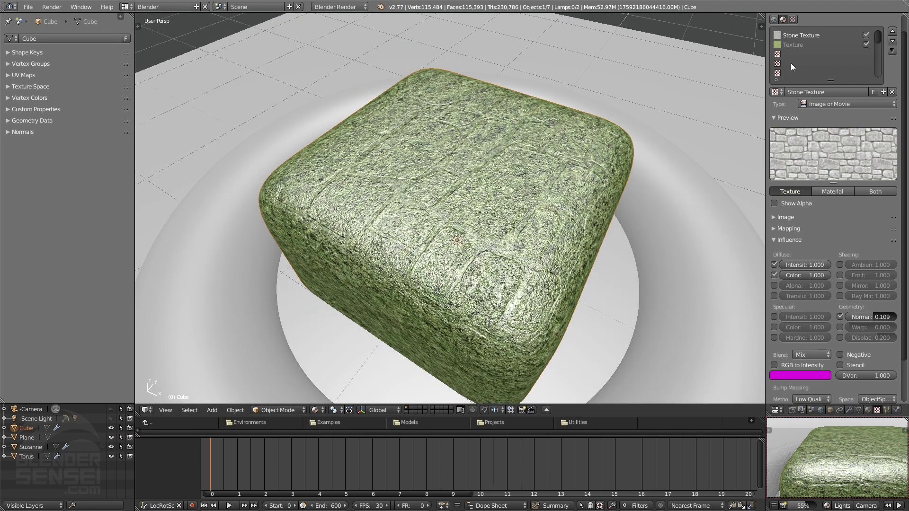
middle_click_drag(630, 222, 535, 203)
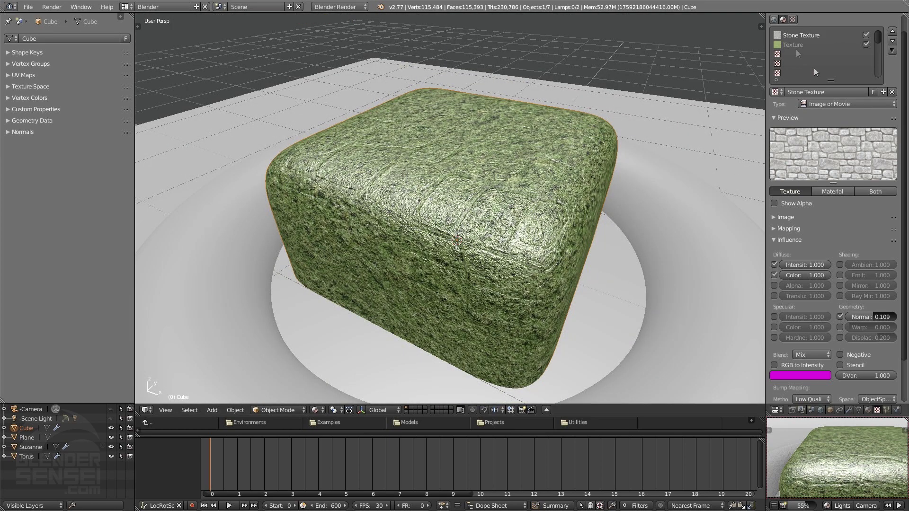
left_click(793, 44)
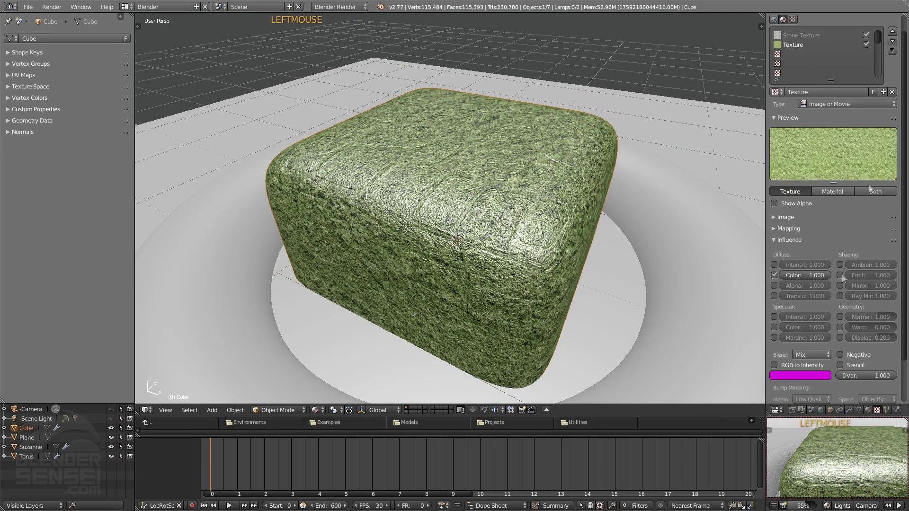
left_click(805, 36)
middle_click_drag(607, 215, 669, 140)
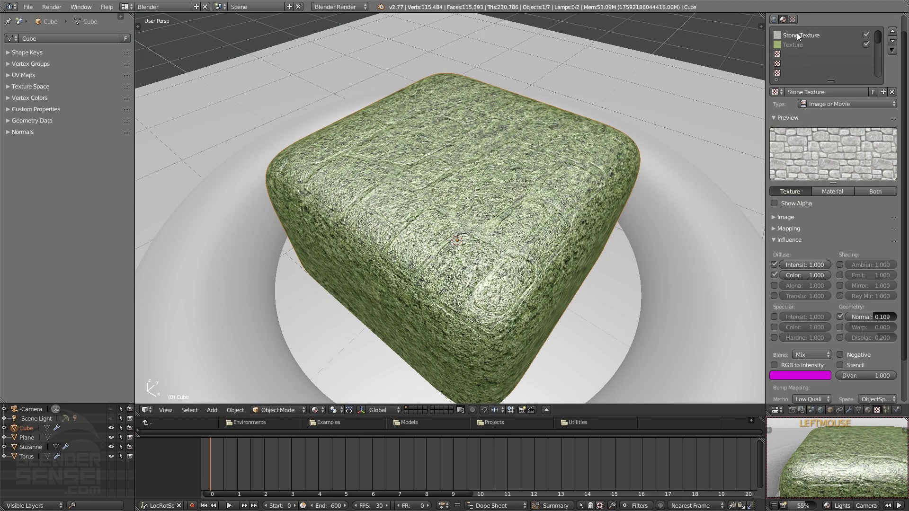
left_click(800, 45)
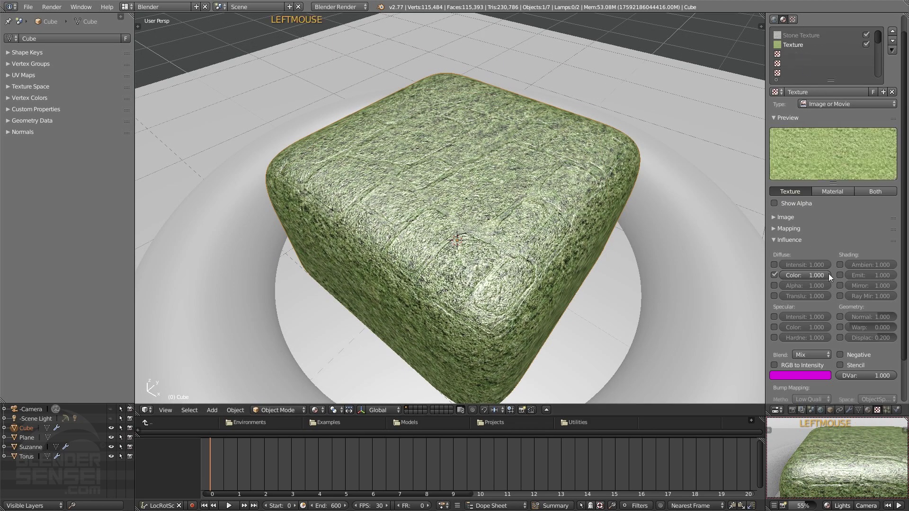
mouse_move(828, 275)
left_mouse_down()
mouse_move(782, 276)
mouse_move(829, 275)
left_mouse_up()
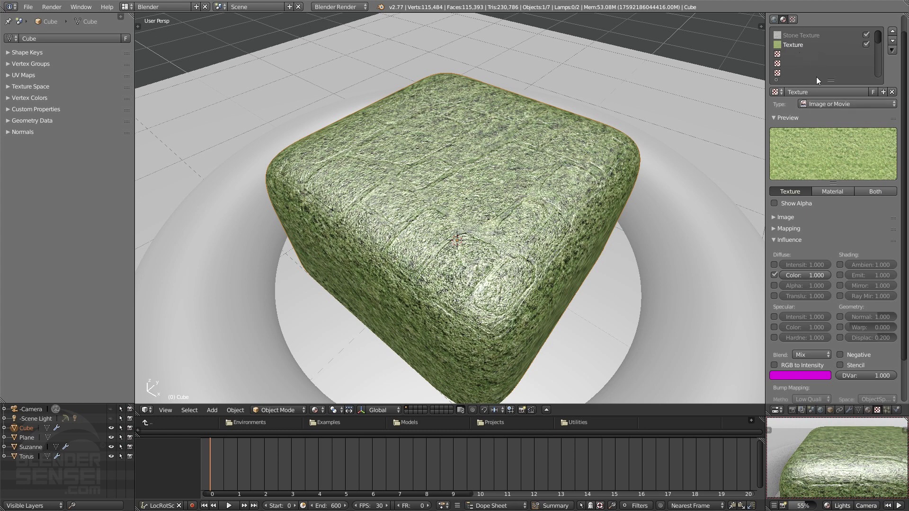
left_click(808, 35)
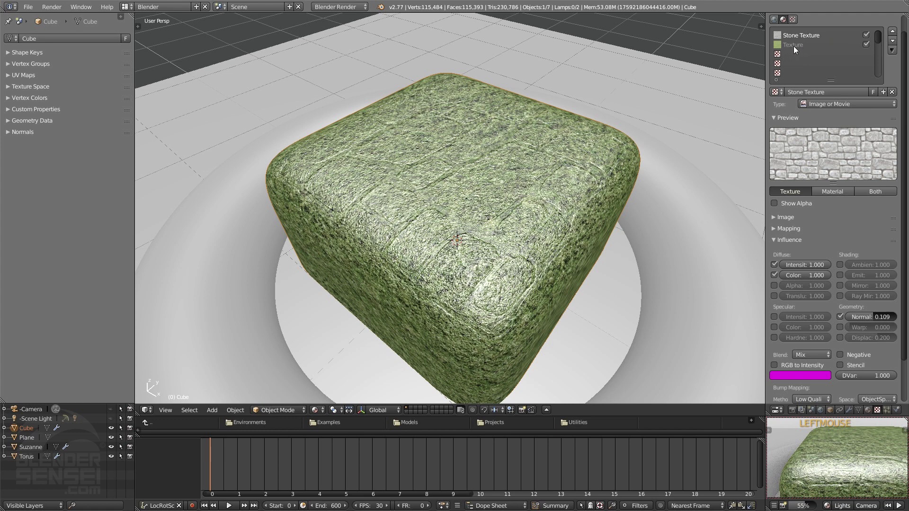
- Rename the texture in the second slot "Grass Texture"
left_click(800, 46)
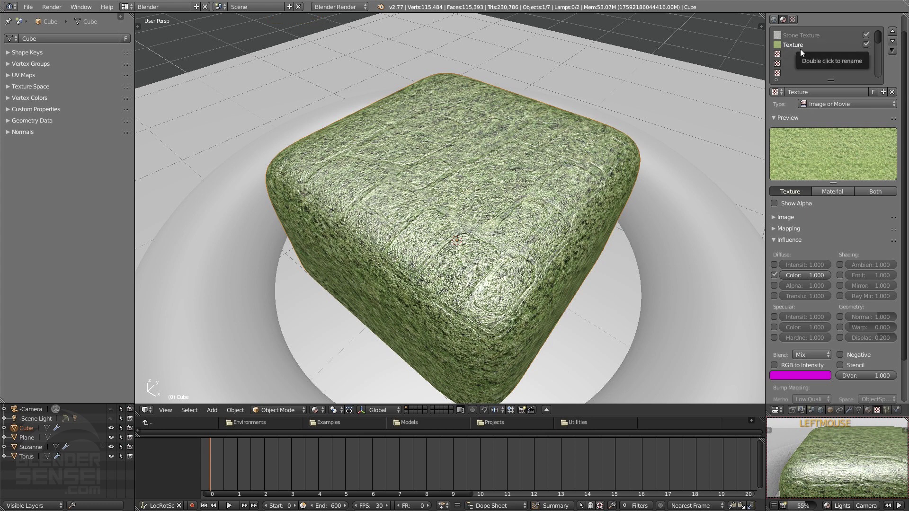
double_click(814, 88)
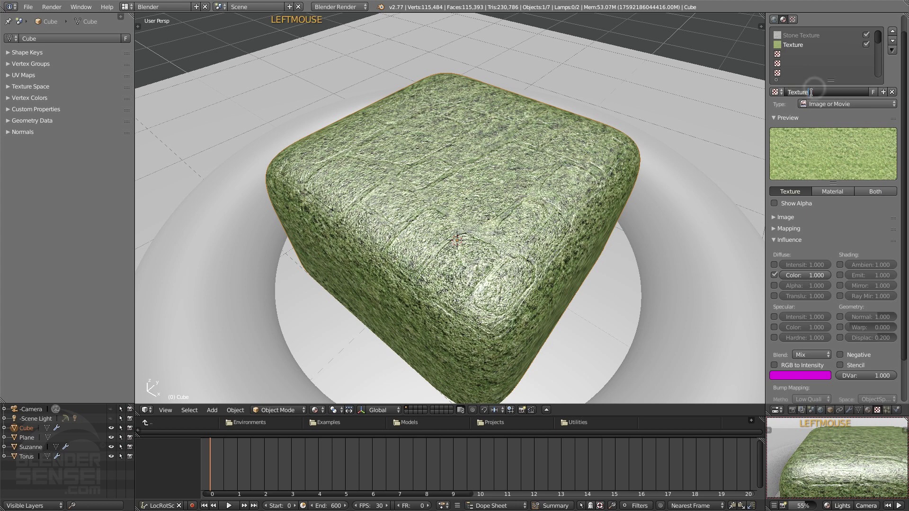
type("Grass")
key("Return")
type("Texture")
key("Return")
- Lower Grass Texture's Color influence to 0.446, inspect the blend on the cube, and restore the influence to 1.000
left_click_drag(828, 277, 800, 277)
middle_click_drag(733, 250, 577, 163)
middle_click_drag(520, 179, 516, 212)
mouse_move(604, 142)
middle_mouse_down()
mouse_move(578, 141)
mouse_move(587, 142)
middle_mouse_up()
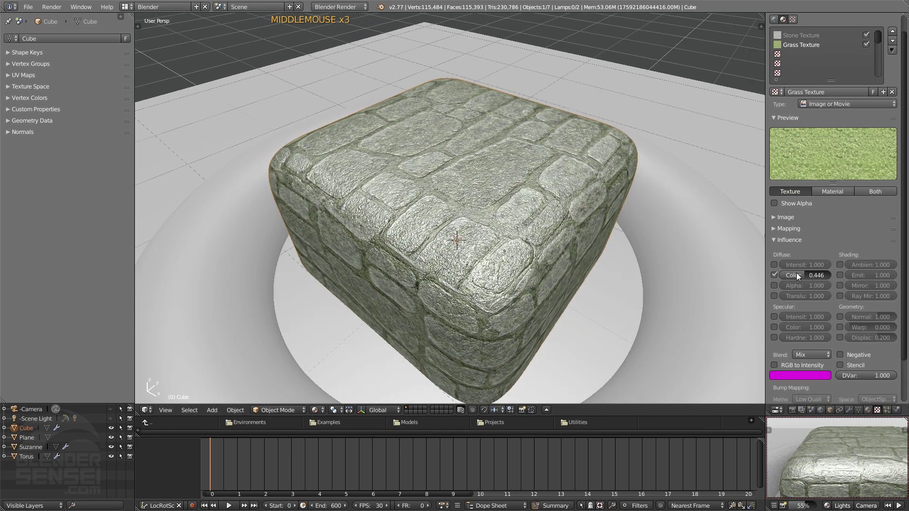
left_click_drag(797, 274, 848, 274)
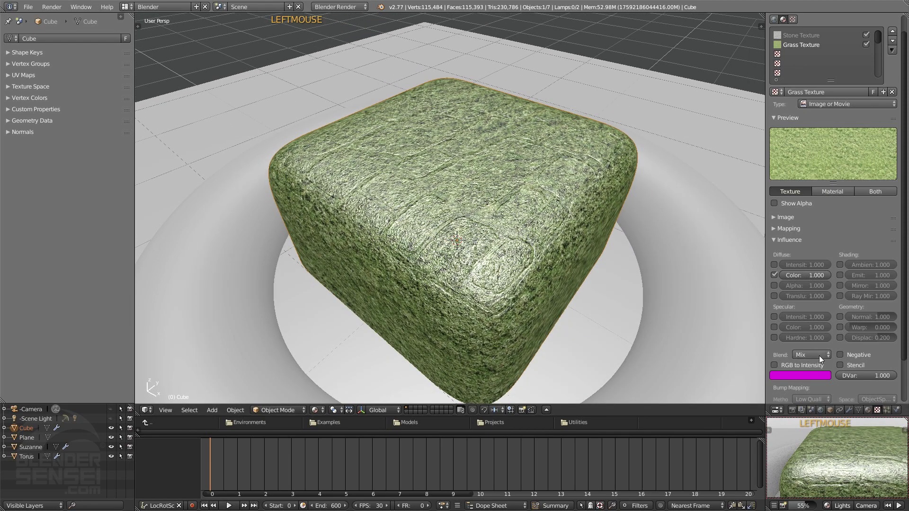
- Try the Overlay blend type on Grass Texture and switch it to Multiply, inspecting the cube
left_click(821, 355)
left_click(814, 291)
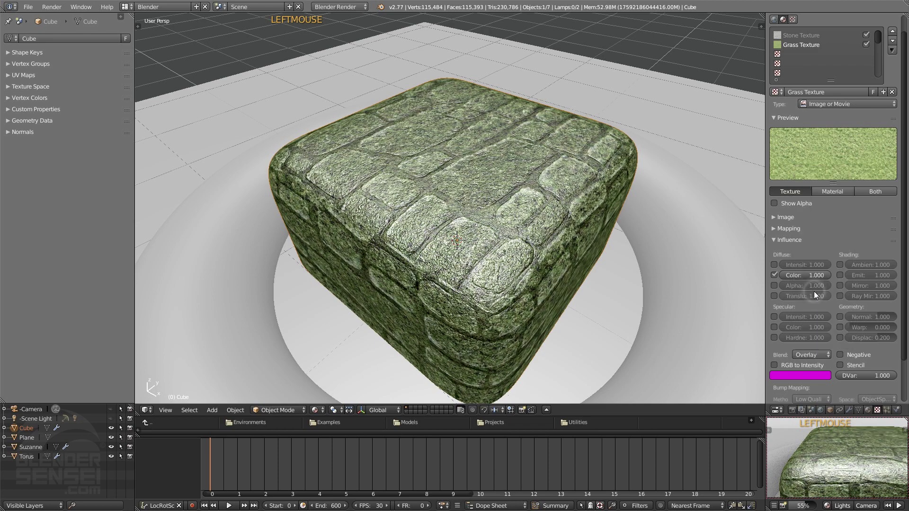
left_click(823, 356)
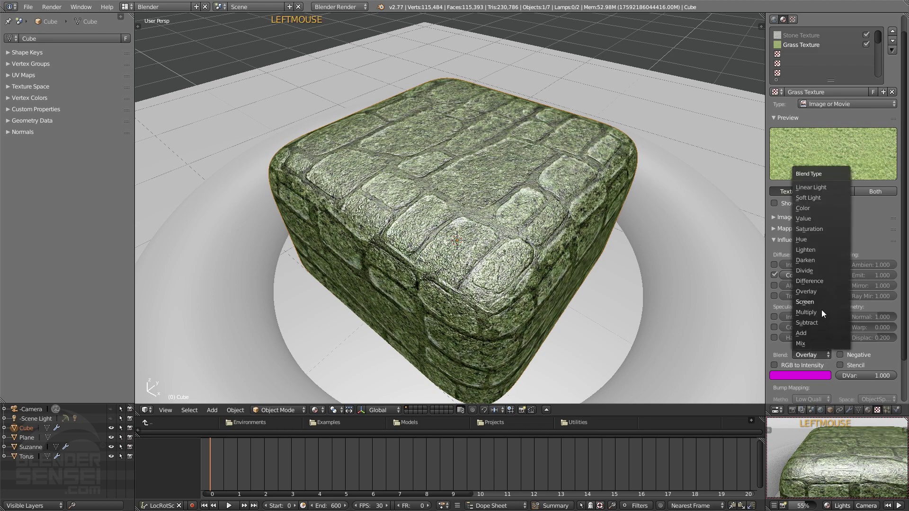
left_click(823, 314)
scroll(521, 194, "up", 2)
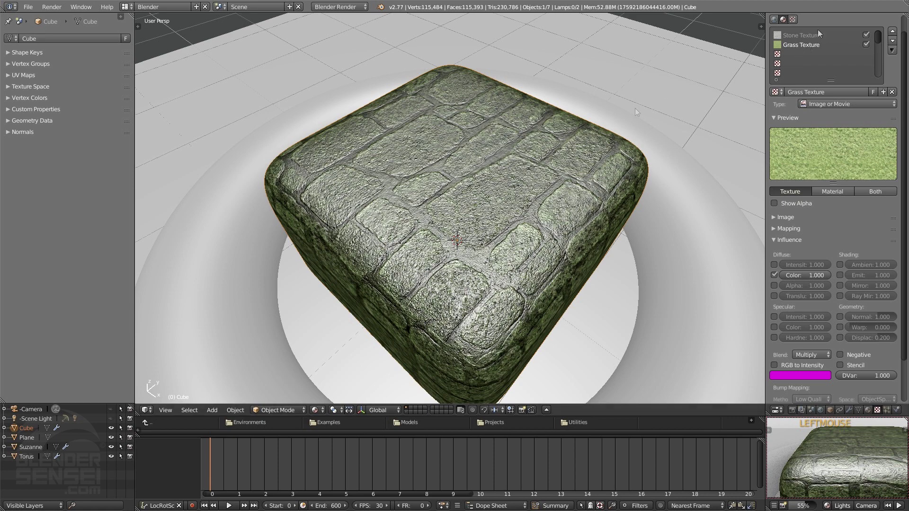
middle_click_drag(620, 195, 615, 165, "shift")
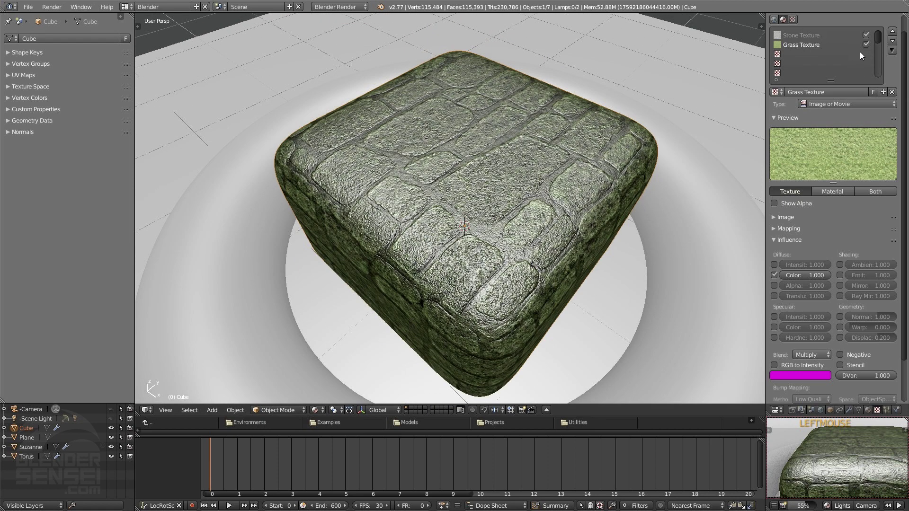
- Hide Stone Texture to view Grass Texture alone, try its Mix blend type, and restore the Stone Texture and Multiply settings
left_click(867, 34)
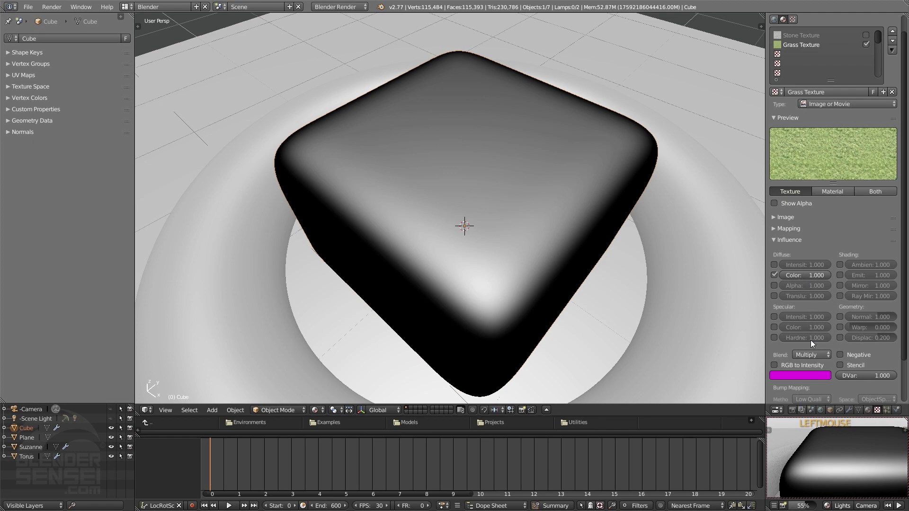
left_click(820, 355)
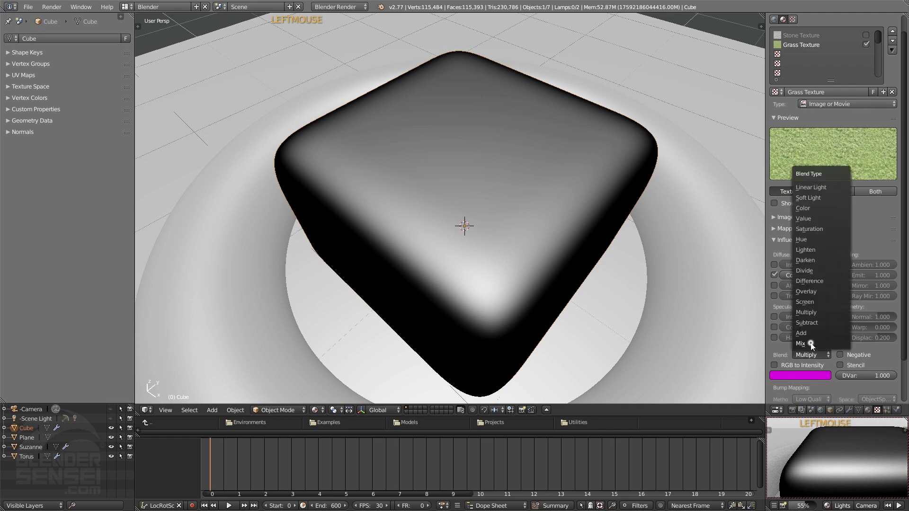
left_click(810, 342)
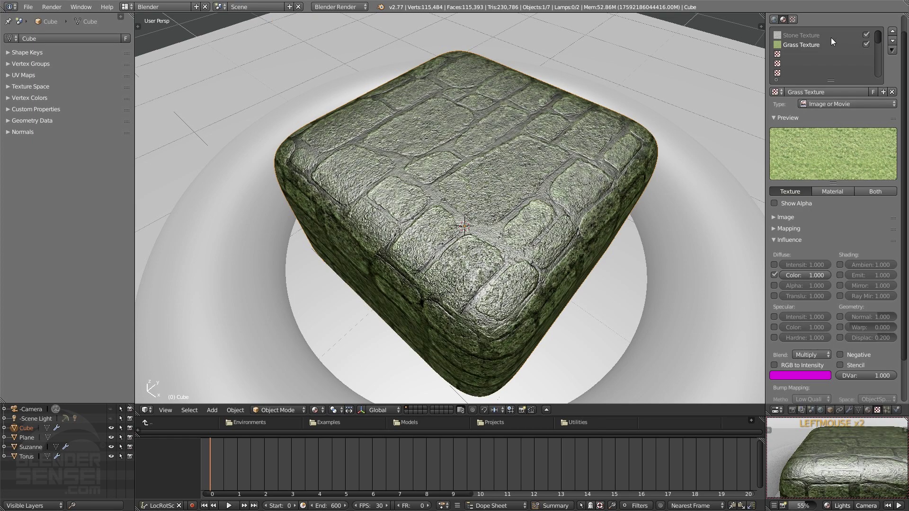
- Toggle Grass Texture off and on to compare the cube with and without it, leaving Grass Texture disabled
left_click(866, 45)
left_click(866, 45)
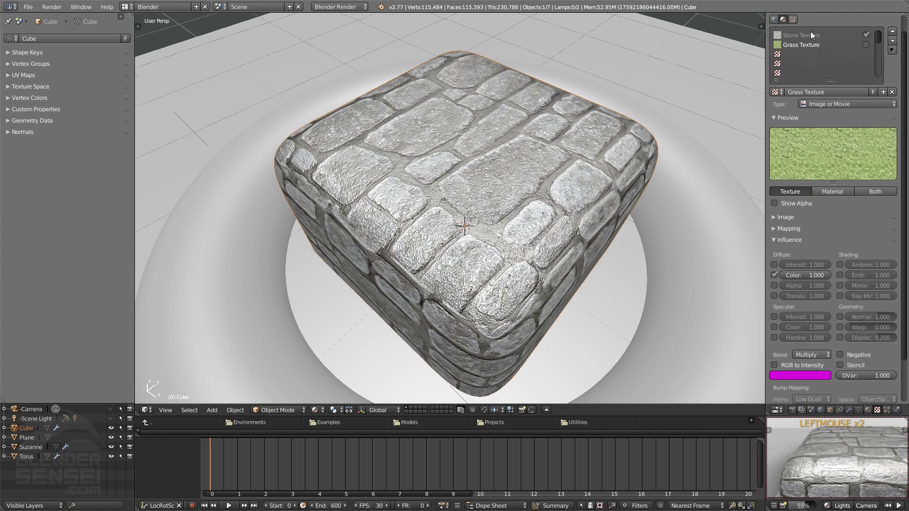
left_click(866, 45)
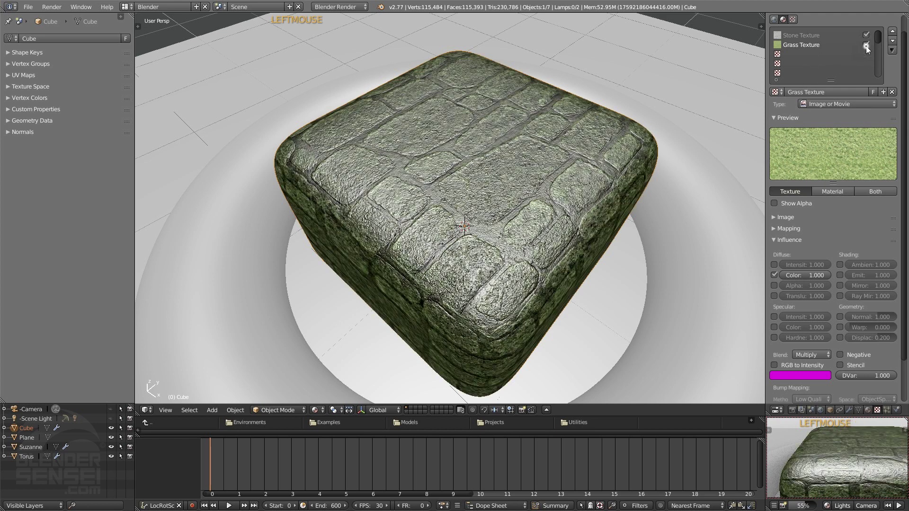
left_click(866, 45)
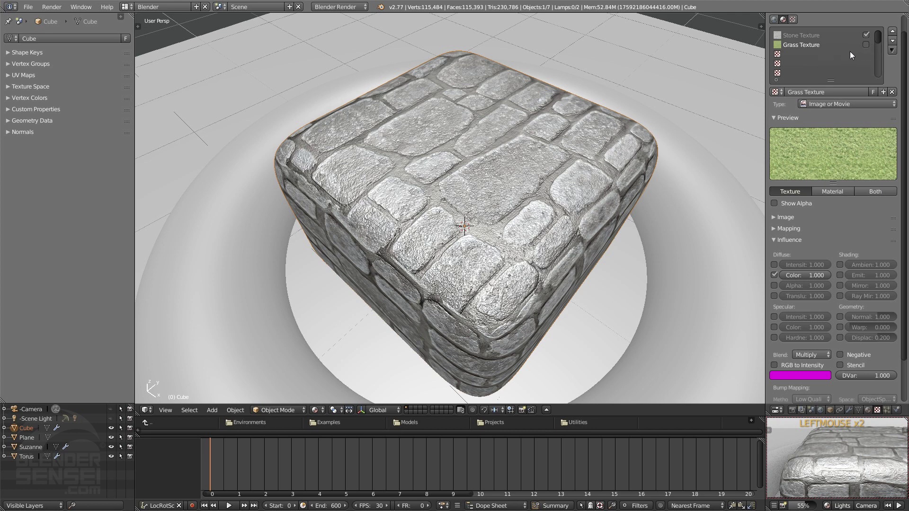
- Enable RGB to Intensity on Stone Texture and inspect the magenta tint on the cube from several angles
left_click(814, 38)
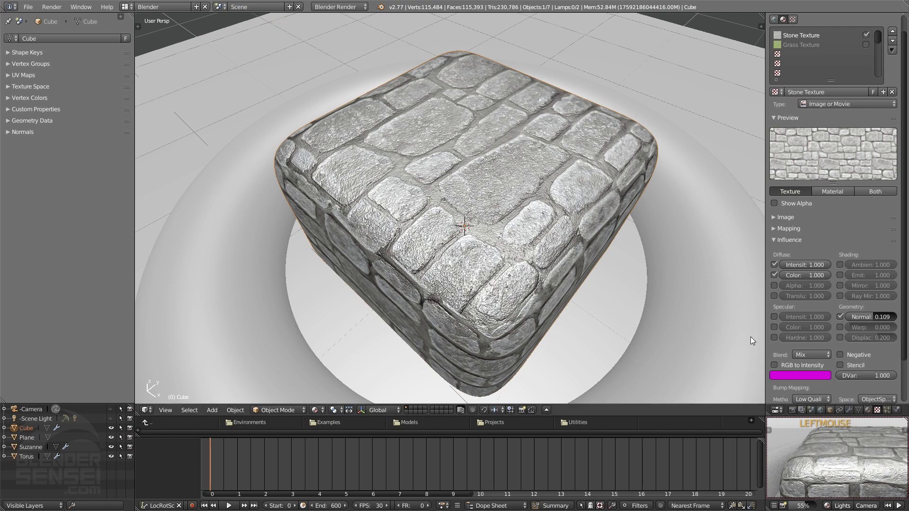
middle_click_drag(515, 256, 609, 282)
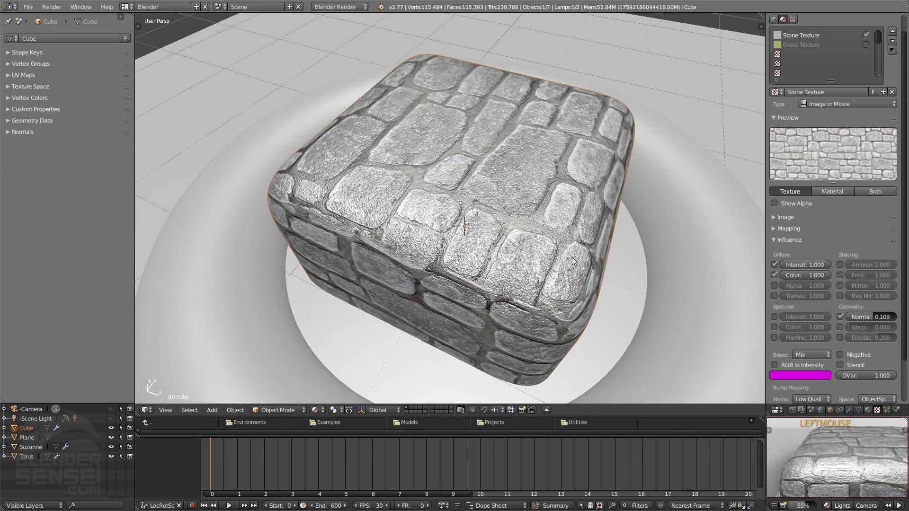
middle_click_drag(679, 348, 669, 343)
left_click(807, 369)
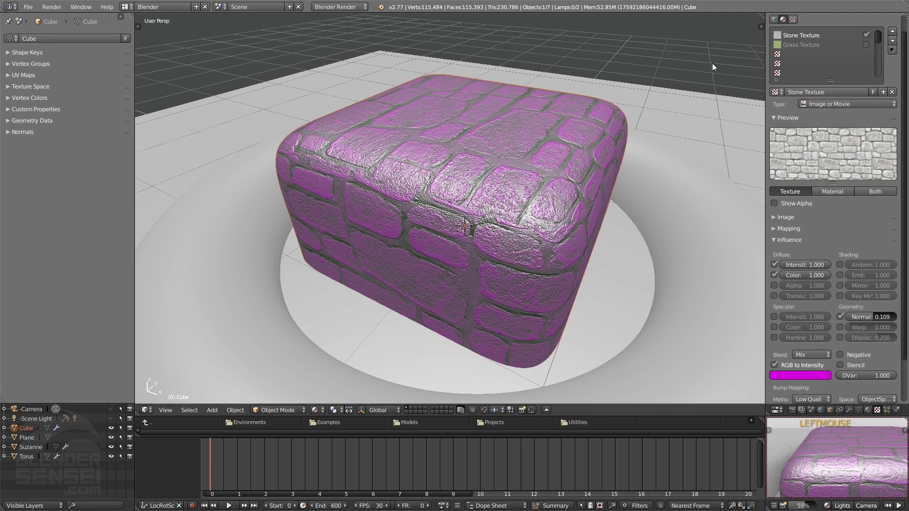
middle_click_drag(538, 249, 544, 269)
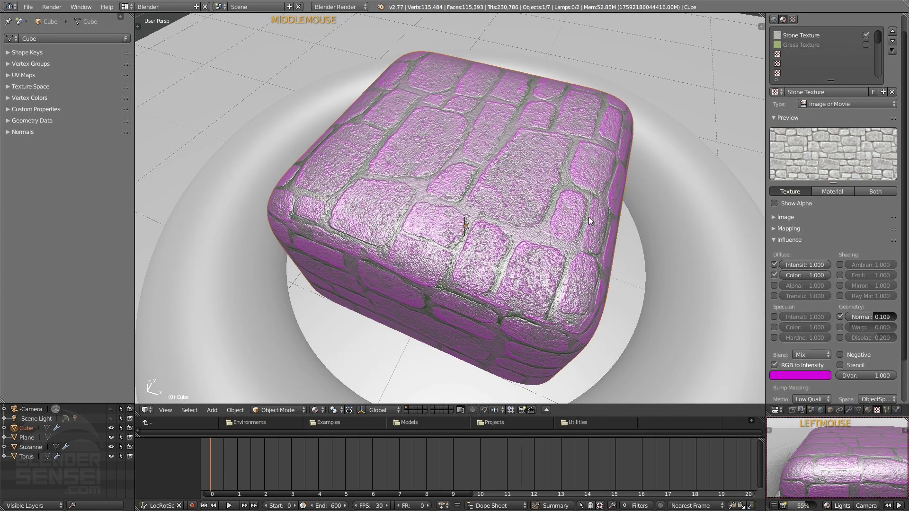
middle_click_drag(589, 217, 572, 202)
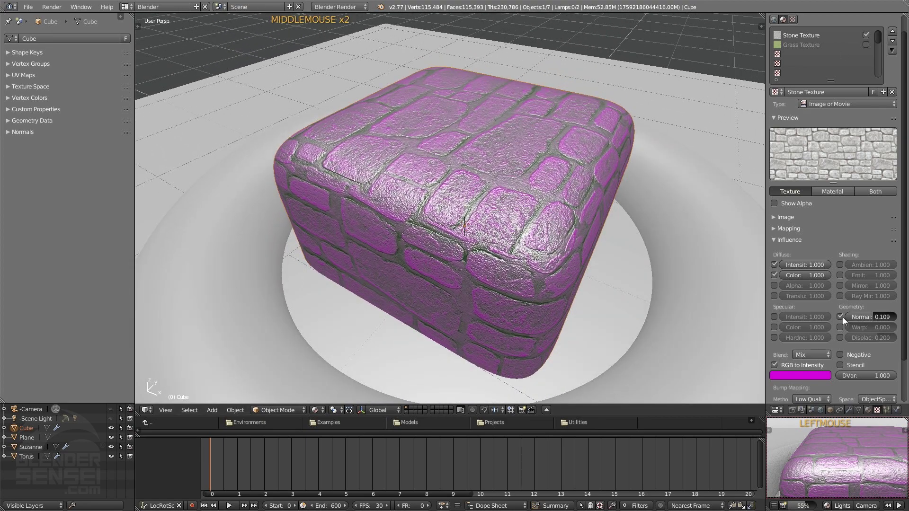
- Turn off Stone Texture's Normal influence and set its RGB to Intensity color to pale pink, hex FFE1EE
left_click(841, 316)
mouse_move(550, 184)
middle_mouse_down()
mouse_move(560, 178)
mouse_move(623, 226)
middle_mouse_up()
left_click(806, 374)
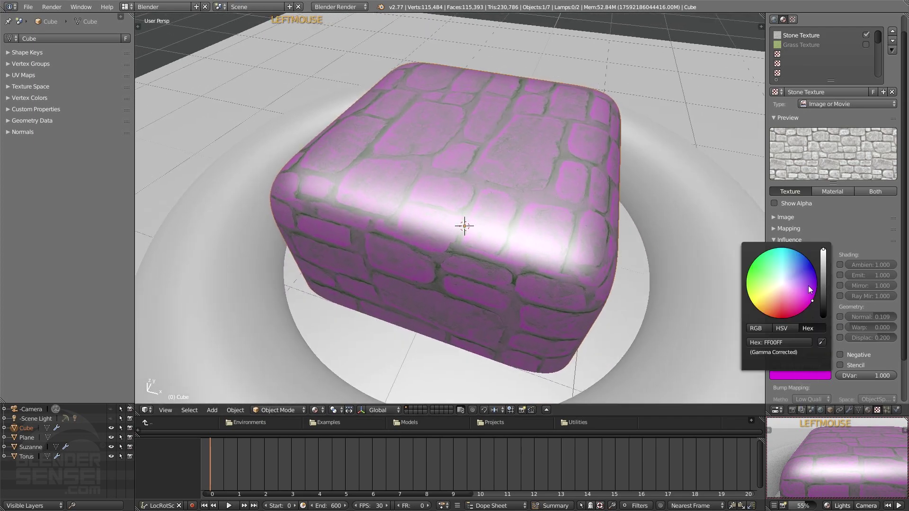
mouse_move(796, 280)
left_mouse_down()
mouse_move(760, 266)
mouse_move(795, 277)
mouse_move(789, 296)
mouse_move(783, 287)
left_mouse_up()
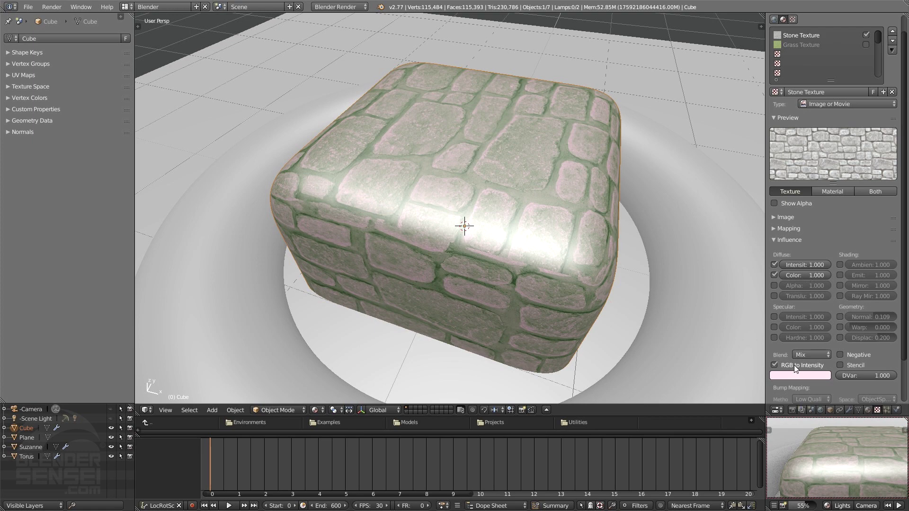
mouse_move(685, 166)
middle_mouse_down()
mouse_move(608, 175)
mouse_move(672, 170)
middle_mouse_up()
middle_click_drag(640, 243, 637, 232)
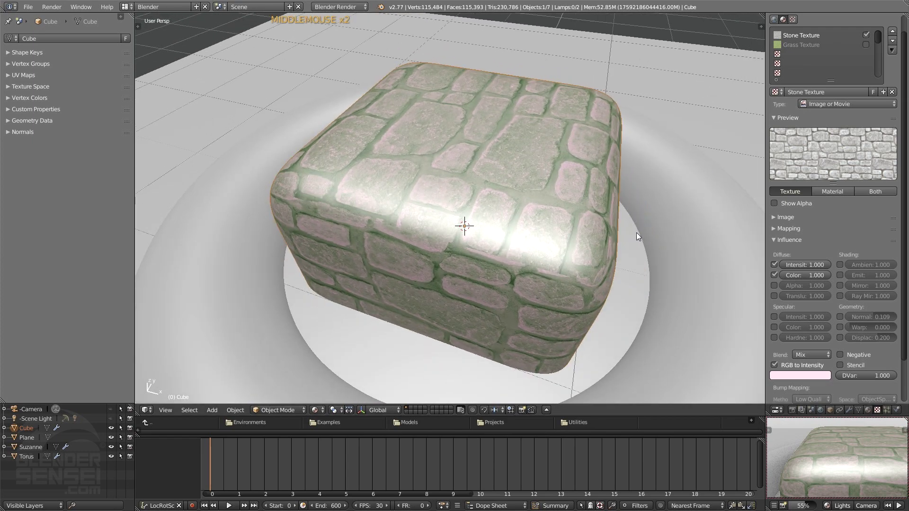
- Set Stone Texture's RGB to Intensity color to a neutral grey with R, G and B at about 0.65
left_click(796, 377)
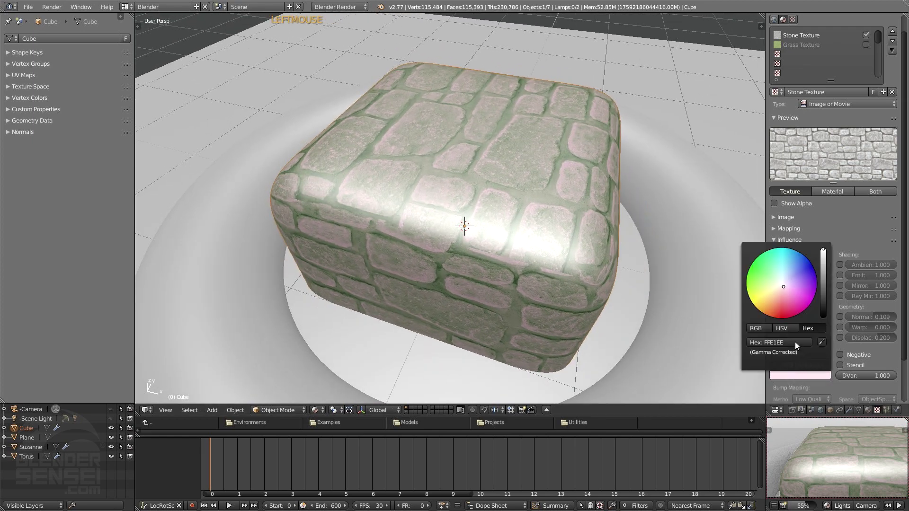
left_click(756, 328)
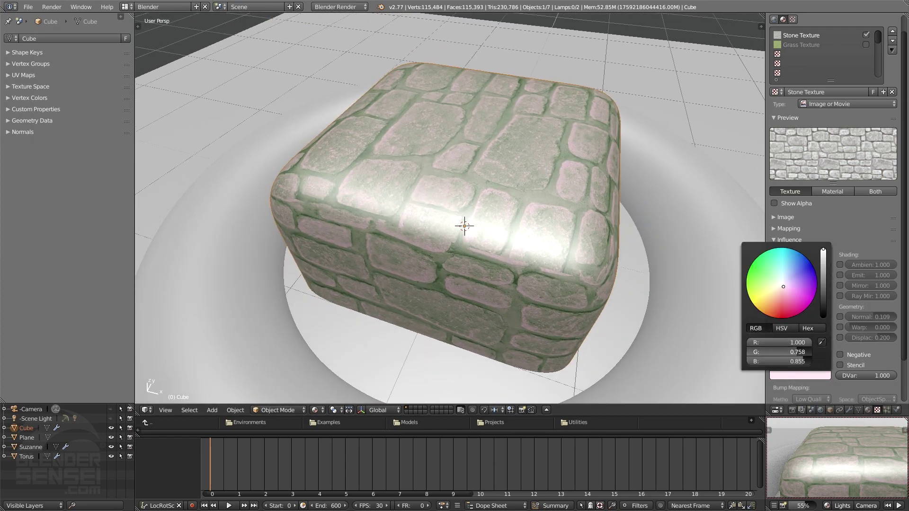
left_click_drag(796, 351, 818, 359)
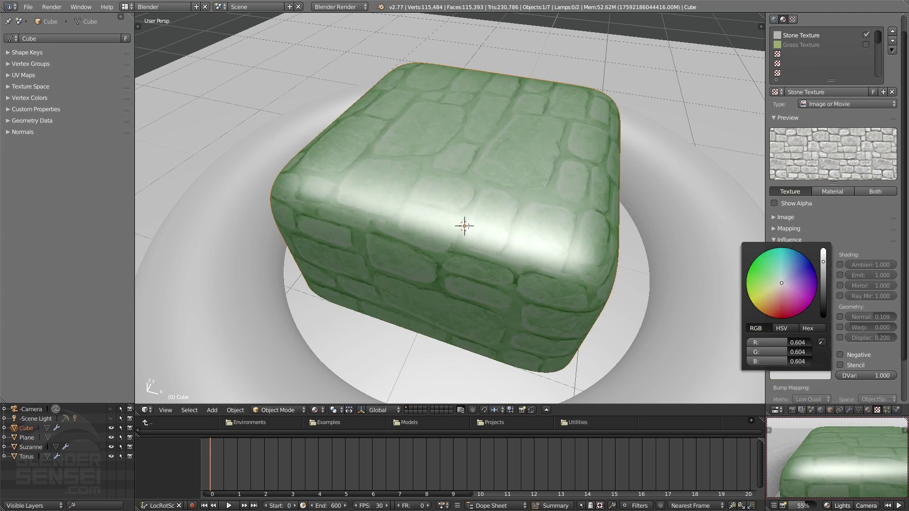
- Change the cube material's green diffuse color to a near-white tone by raising red to 1.000 and increasing blue
left_click(868, 410)
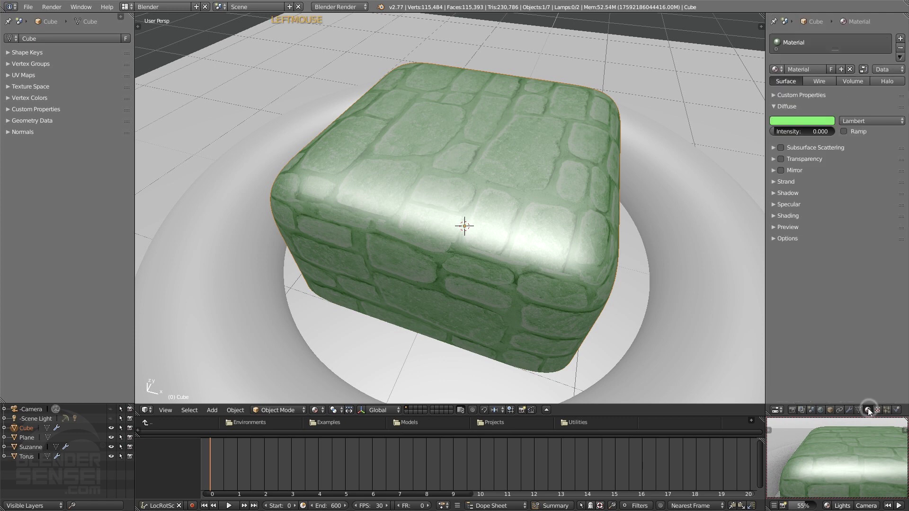
left_click(809, 122)
left_click_drag(762, 225, 816, 225)
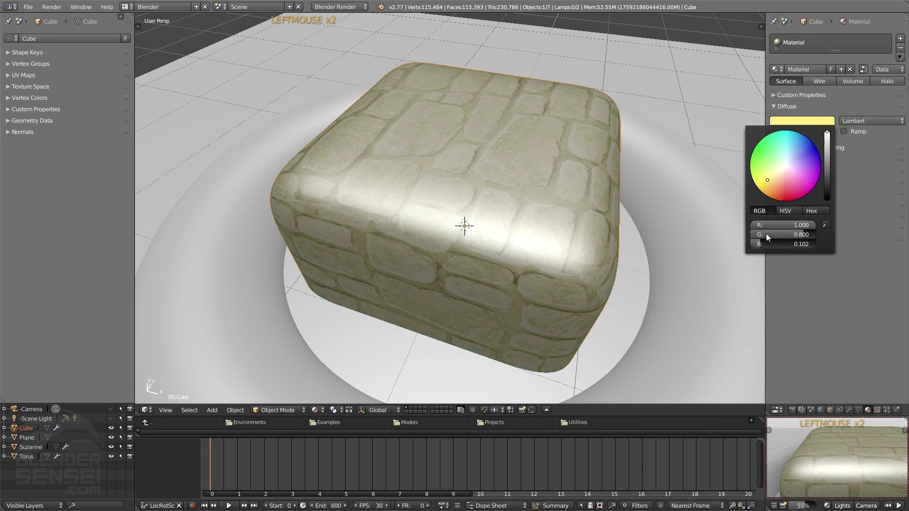
left_click_drag(764, 244, 816, 243)
left_click(877, 410)
middle_click_drag(615, 289, 574, 274)
middle_click_drag(677, 305, 684, 296)
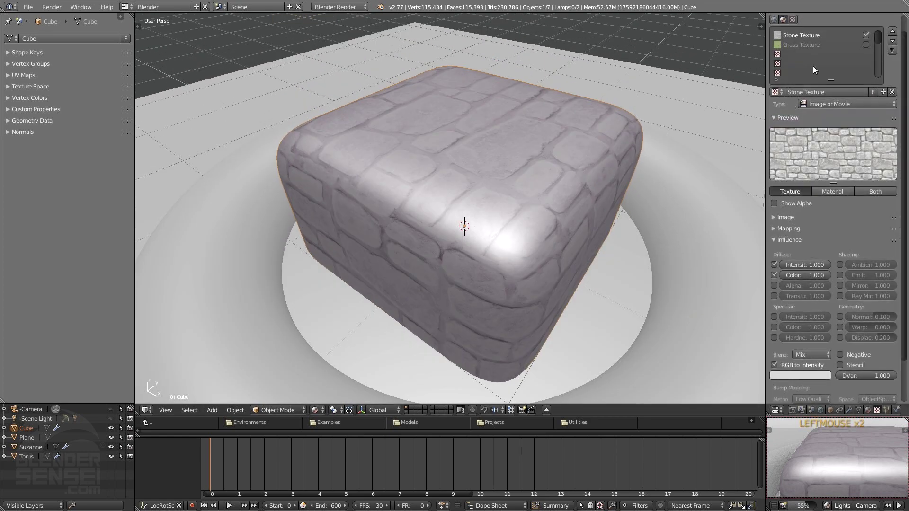
- Check Grass Texture's influence settings and its RGB to Intensity color
left_click(811, 45)
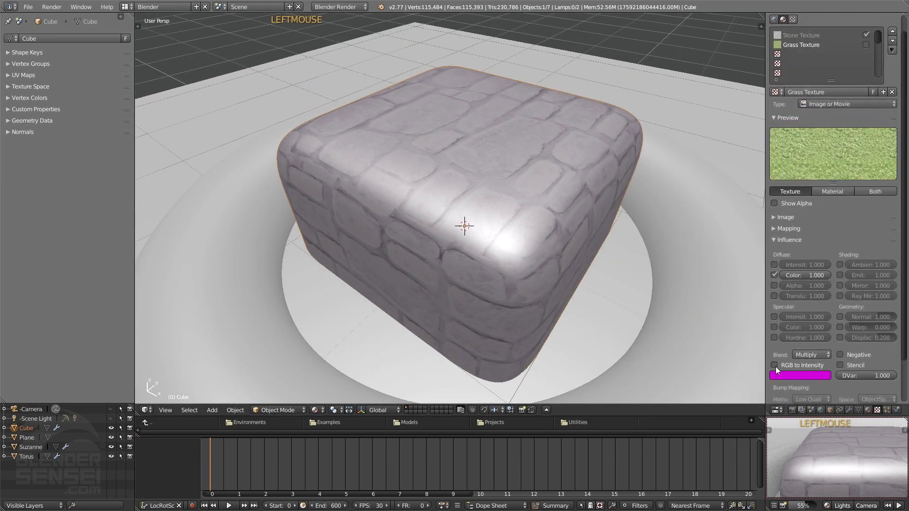
middle_click_drag(579, 335, 617, 320)
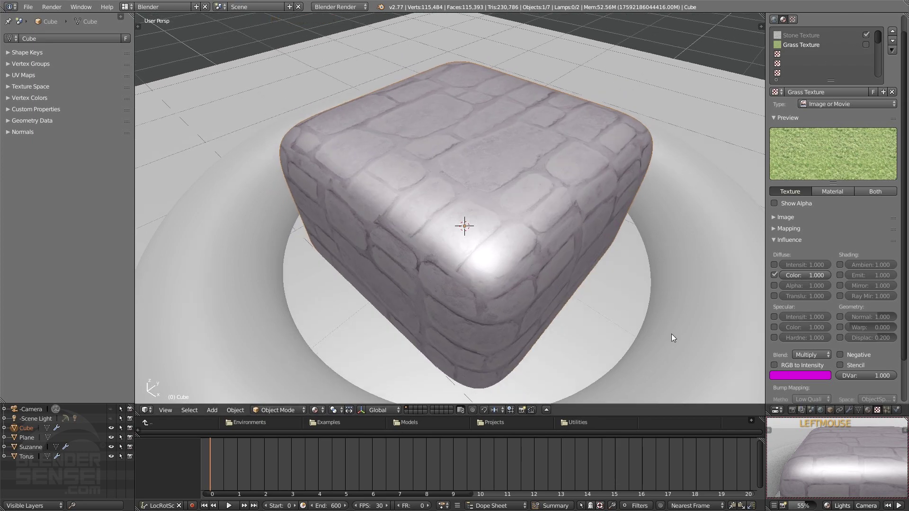
left_click(802, 375)
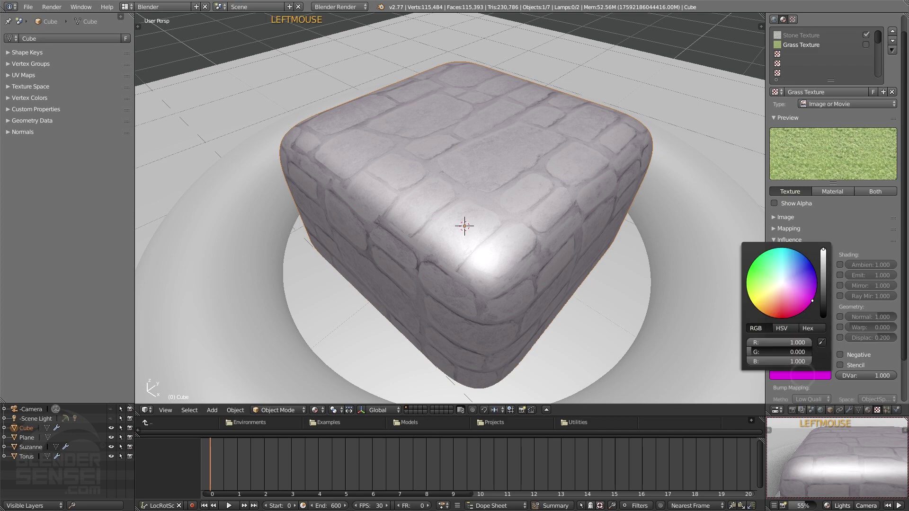
left_click_drag(800, 302, 769, 287)
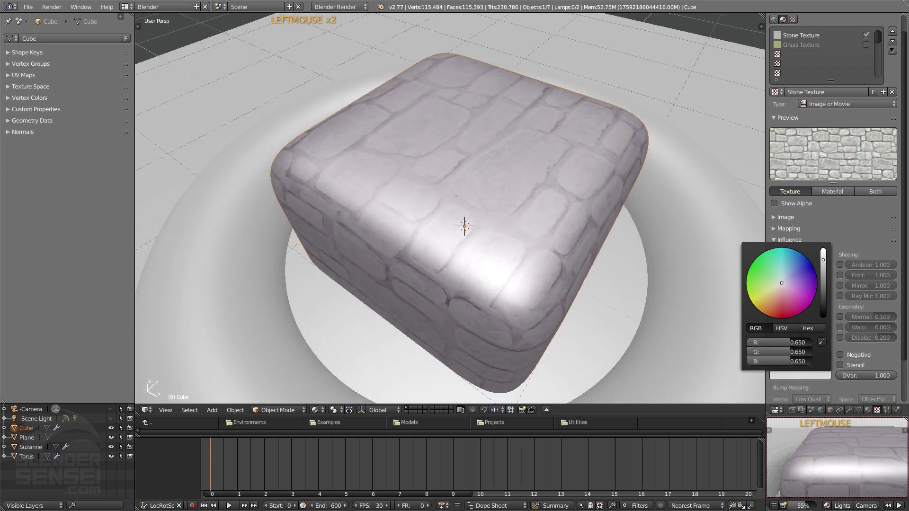
- Try green as Stone Texture's RGB to Intensity color and change it to pink
mouse_move(785, 289)
left_mouse_down()
mouse_move(754, 304)
mouse_move(754, 271)
left_mouse_up()
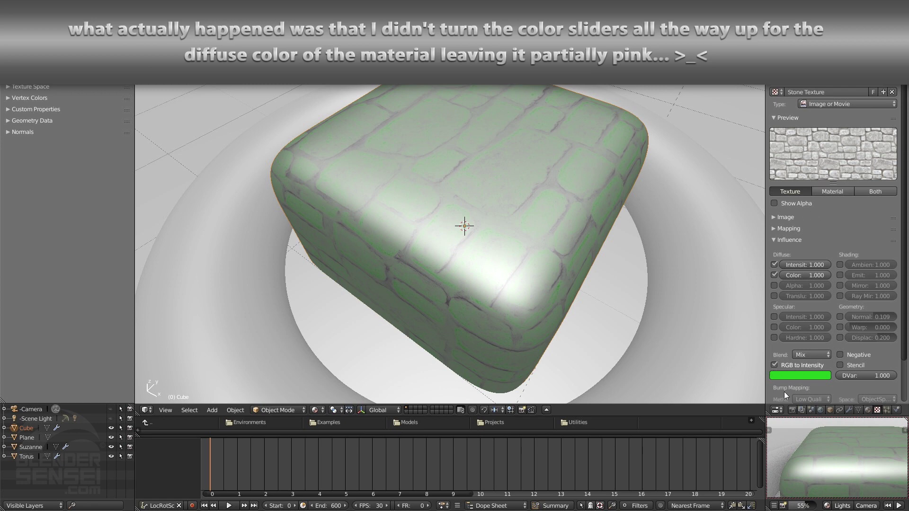
left_click(804, 379)
left_click_drag(783, 298, 786, 294)
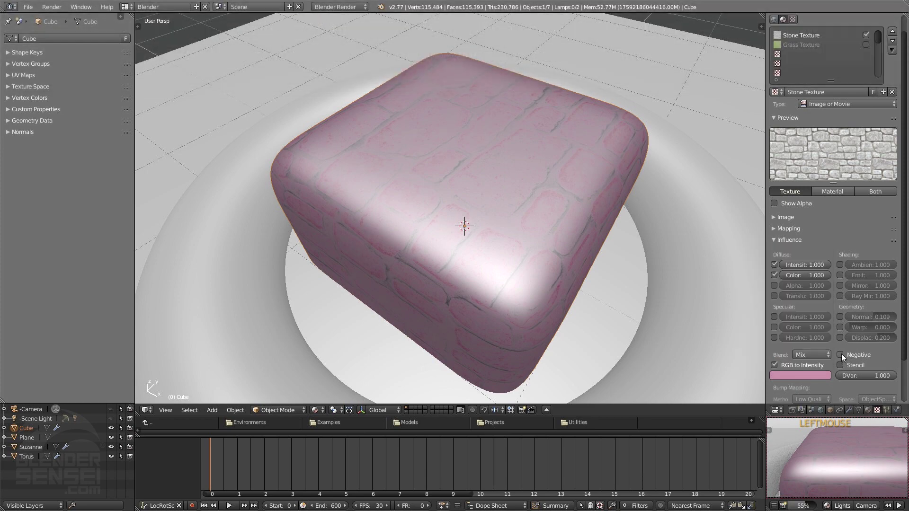
- Turn on Negative for Stone Texture and re-enable its Normal influence, inspecting the cube
left_click(840, 355)
middle_click_drag(598, 281, 671, 268)
left_click(840, 317)
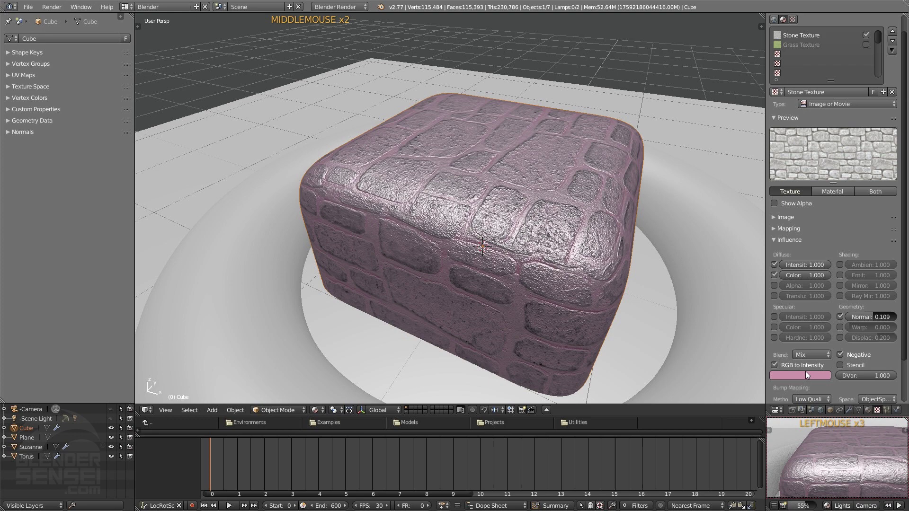
- Disable RGB to Intensity on Stone Texture and toggle Negative to compare the effect, leaving Negative off
left_click(775, 365)
left_click(840, 355)
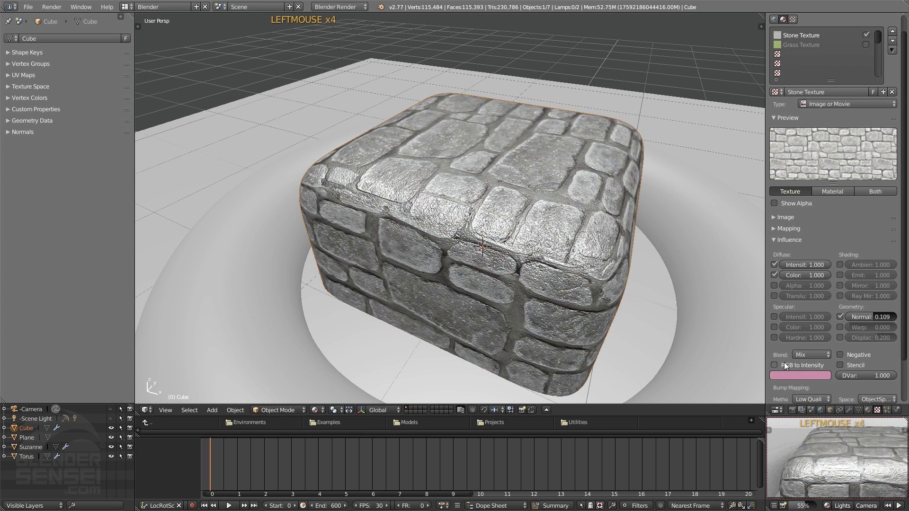
left_click(839, 354)
left_click(839, 354)
left_click(840, 355)
left_click(840, 355)
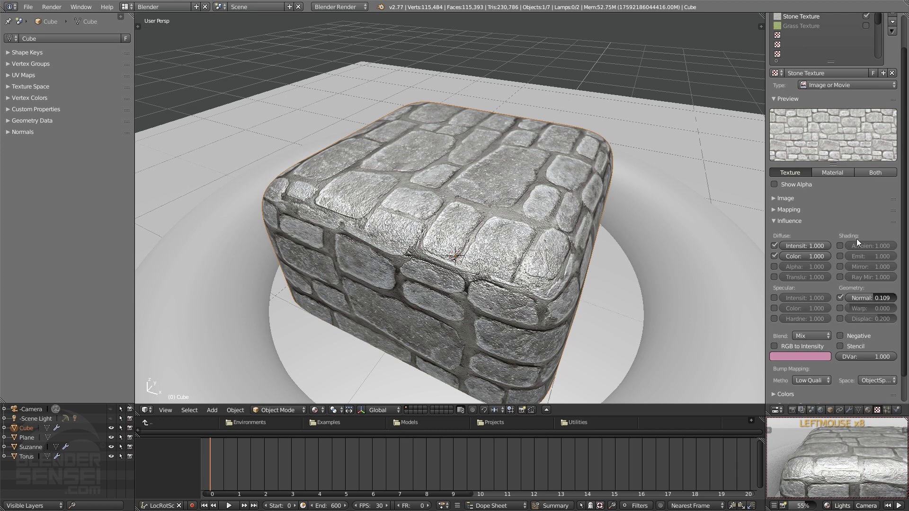
- Create a new texture in the third texture slot of the cube's material
scroll(834, 38, "up", 1)
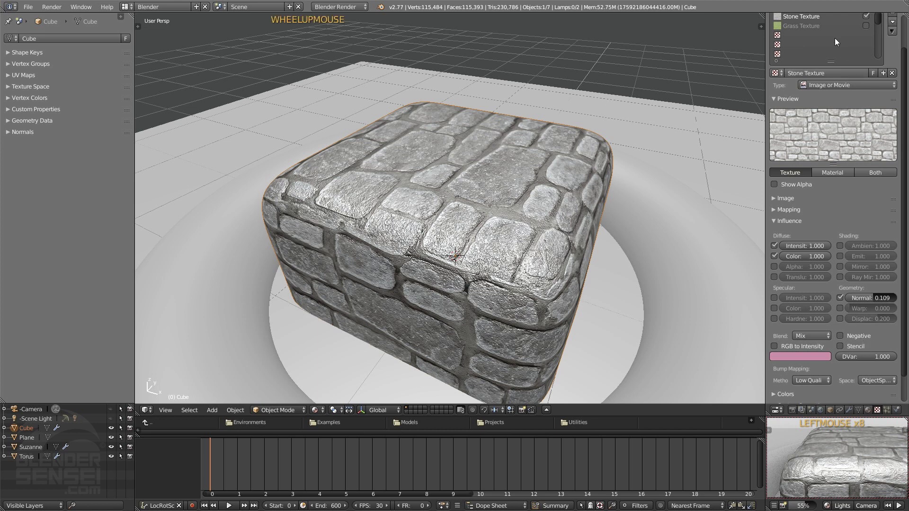
left_click(904, 63)
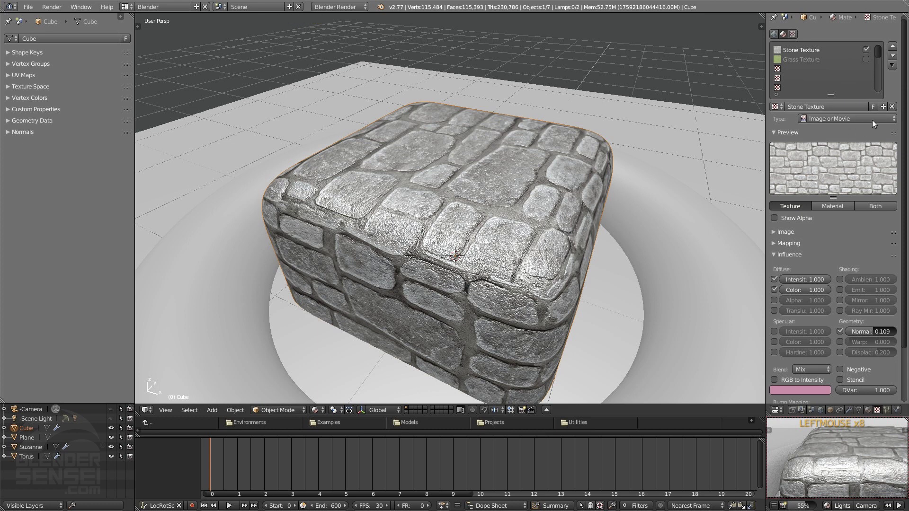
left_click(786, 69)
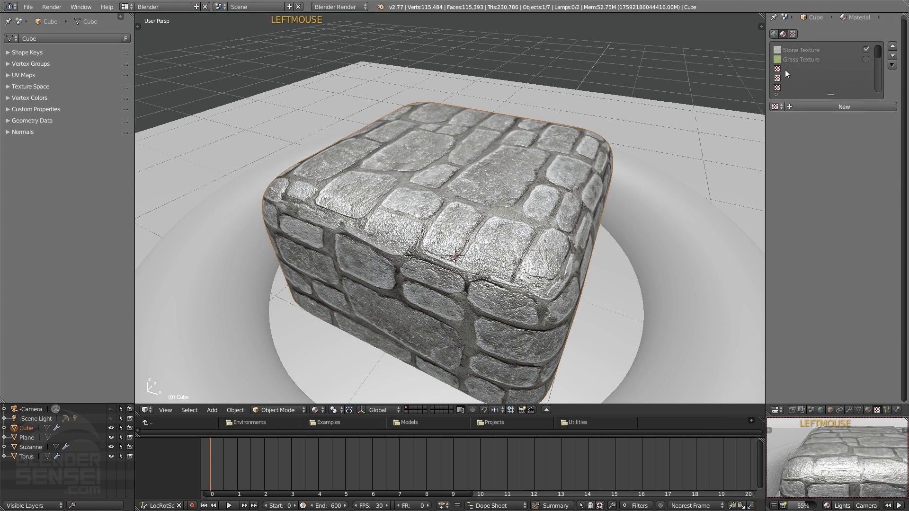
left_click(842, 107)
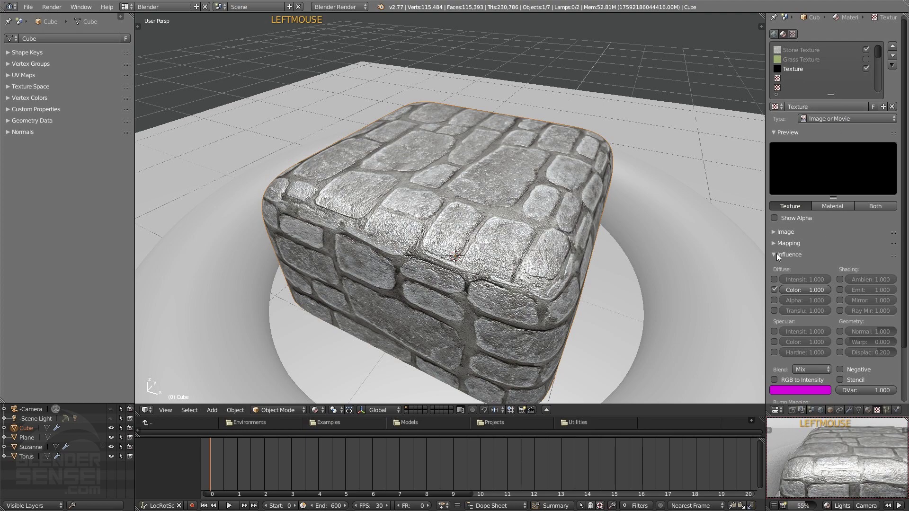
- Load Boards-Aged-WNails.jpg from the desktop's SE_SamplePack folder as the image of the third texture
left_click(776, 254)
left_click(777, 232)
left_click(866, 246)
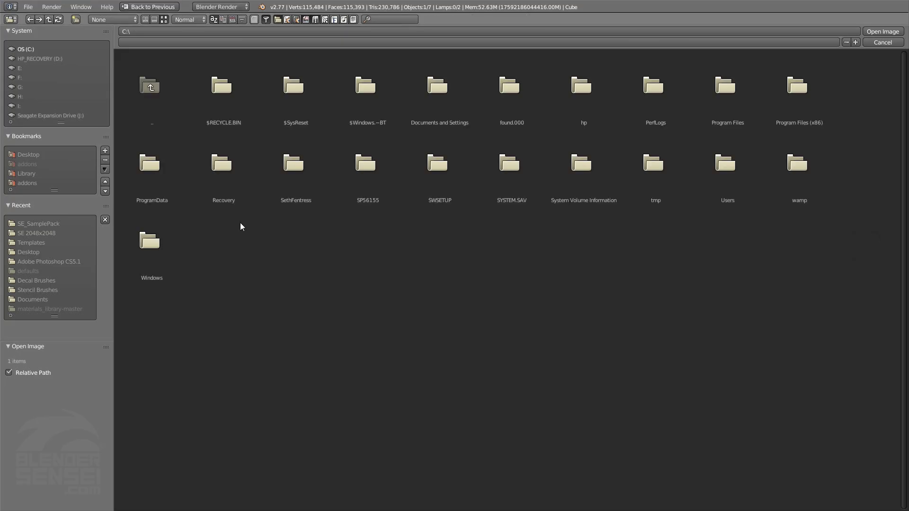
left_click(29, 154)
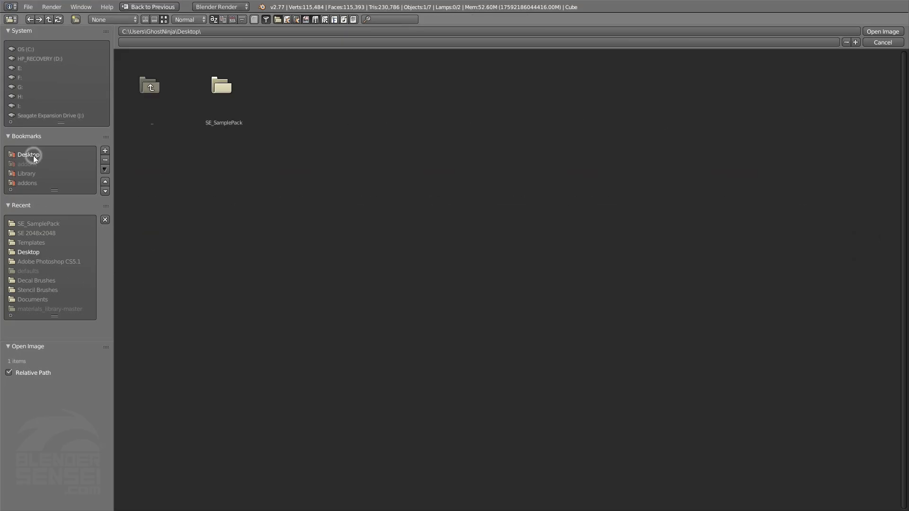
left_click(221, 85)
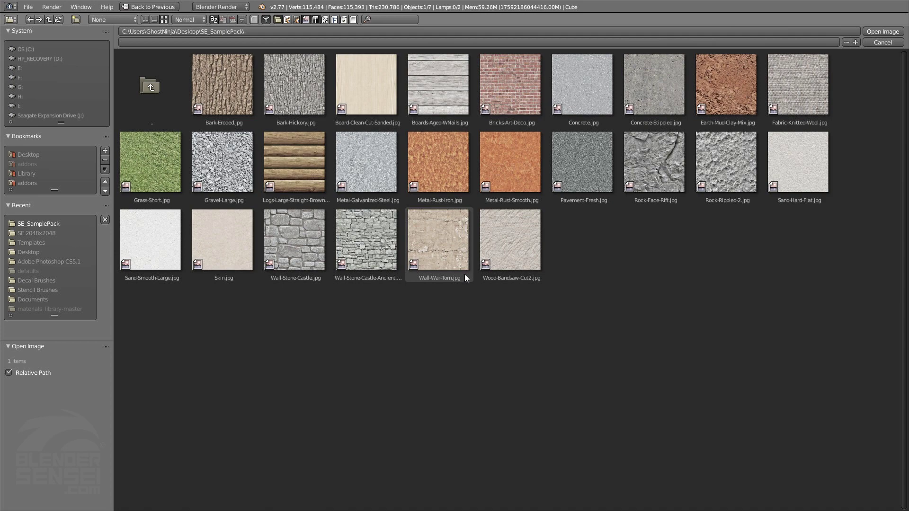
double_click(434, 98)
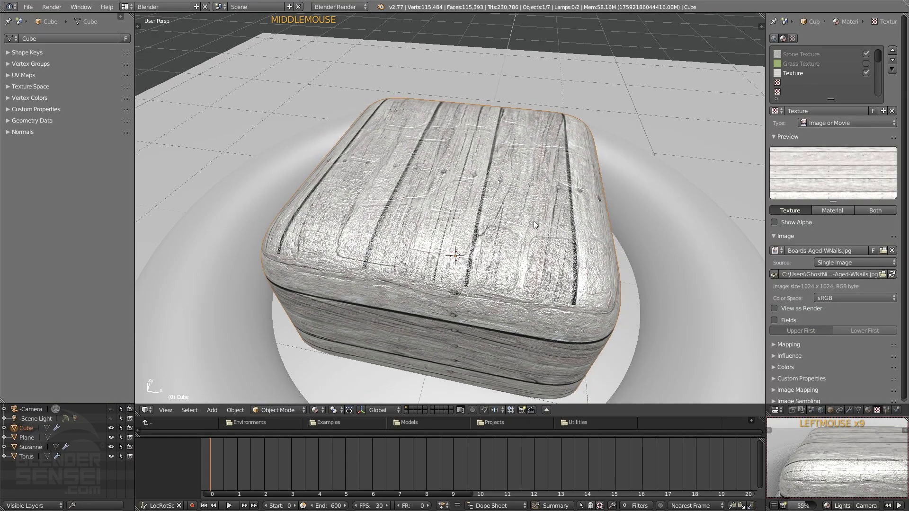
- Enable Grass Texture on the cube's material and turn on Stencil in its influence settings
left_click(866, 63)
middle_click_drag(549, 119, 516, 128)
left_click(801, 64)
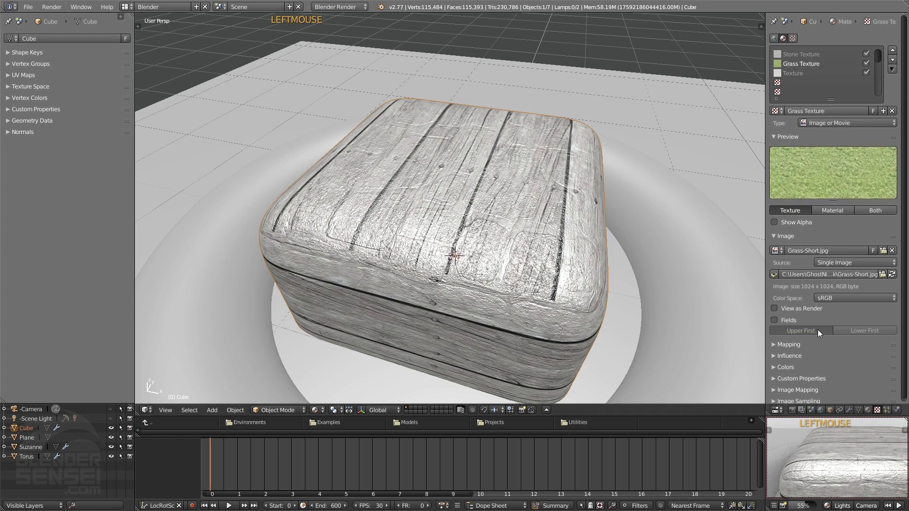
scroll(812, 351, "down", 1)
left_click(776, 233)
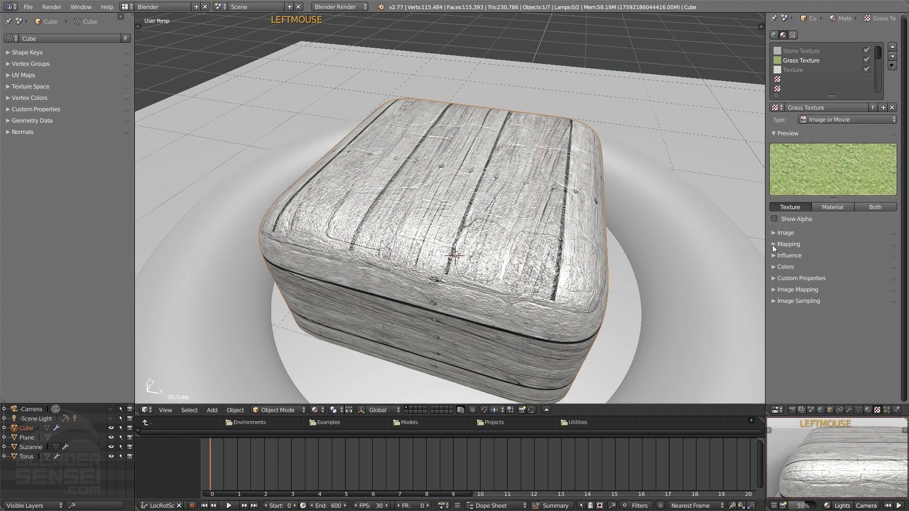
left_click(774, 255)
scroll(827, 335, "down", 3)
left_click(840, 324)
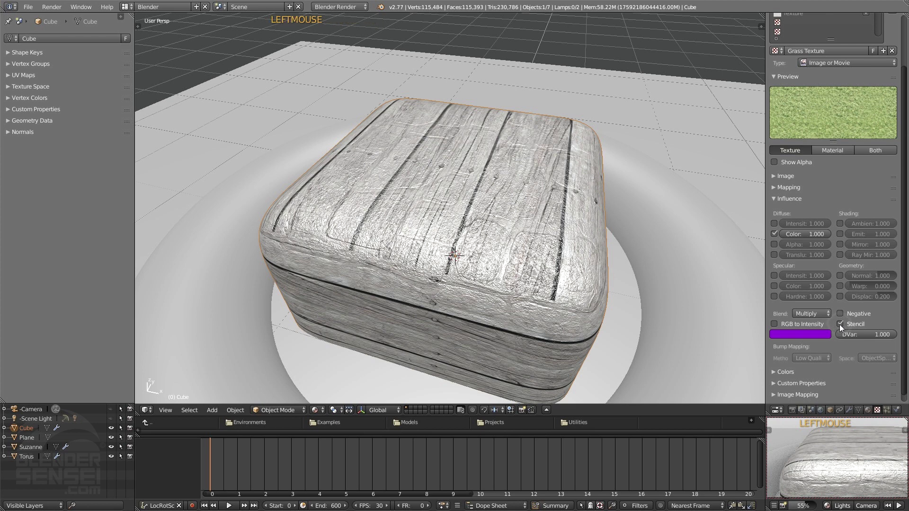
scroll(834, 260, "up", 2)
scroll(846, 328, "down", 2)
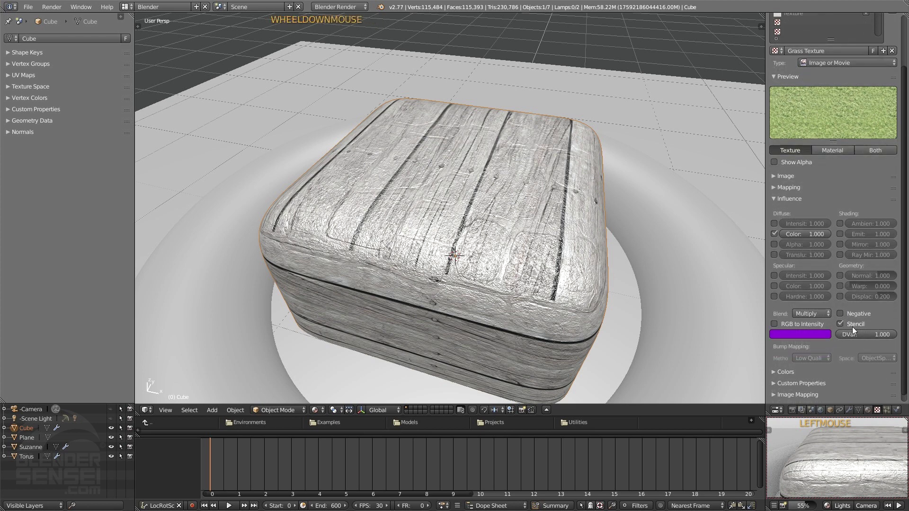
- Enable RGB to Intensity on Grass Texture and change its color to white by raising red and green to full
left_click(775, 324)
left_click(809, 333)
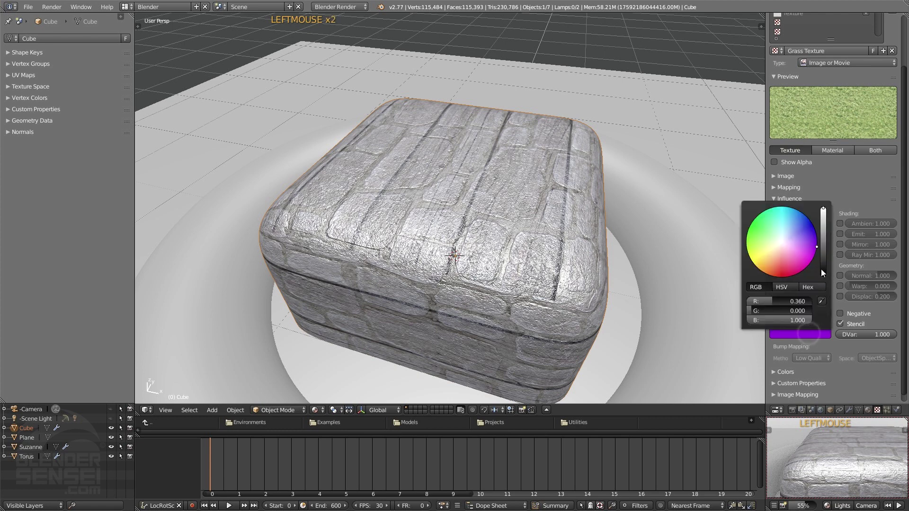
left_click_drag(781, 301, 810, 300)
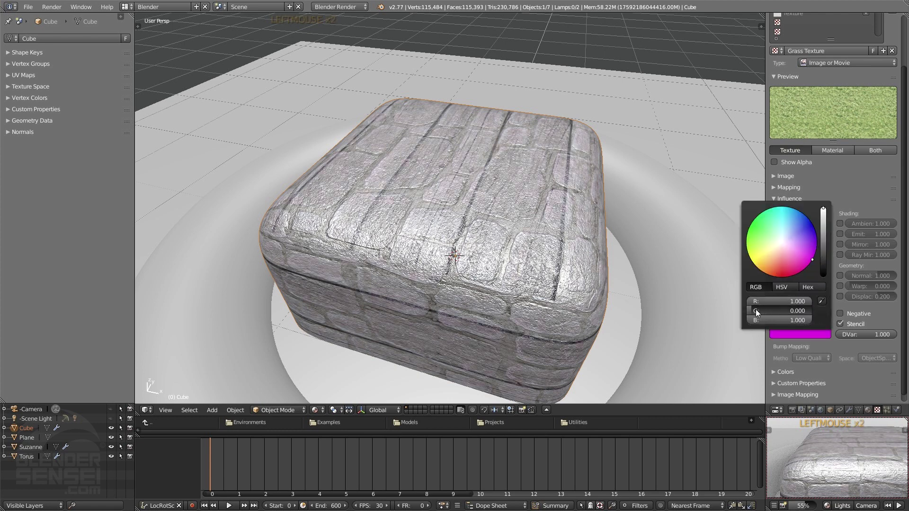
left_click_drag(755, 310, 812, 310)
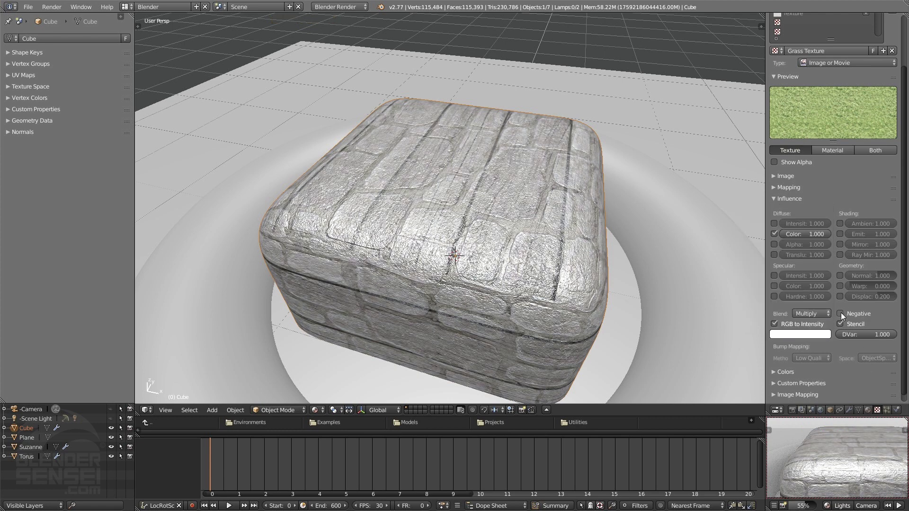
- Enable Grass Texture's Normal influence and set it to 0.010, viewing the cube's surface
left_click(841, 275)
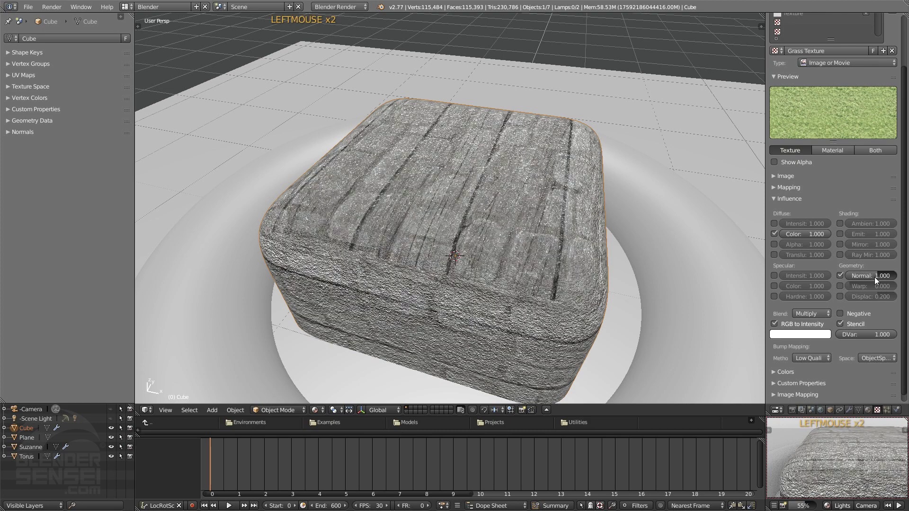
mouse_move(875, 275)
left_mouse_down()
mouse_move(890, 276)
mouse_move(852, 276)
left_mouse_up()
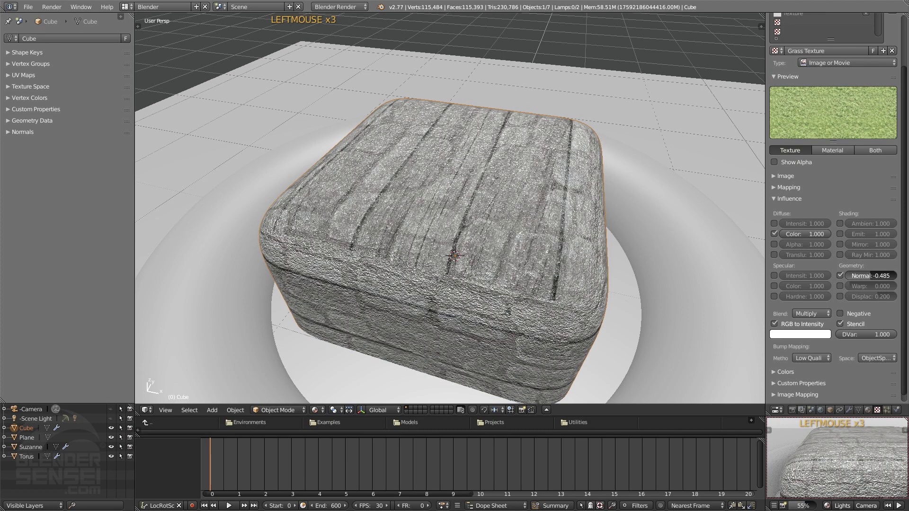
scroll(854, 96, "up", 2)
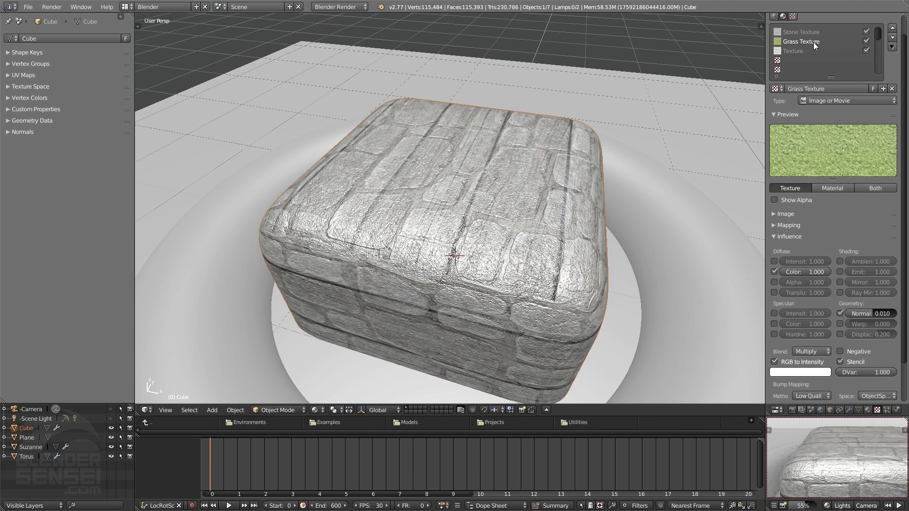
middle_click_drag(553, 184, 596, 171)
- Rename the third texture as Boards
left_click(796, 33)
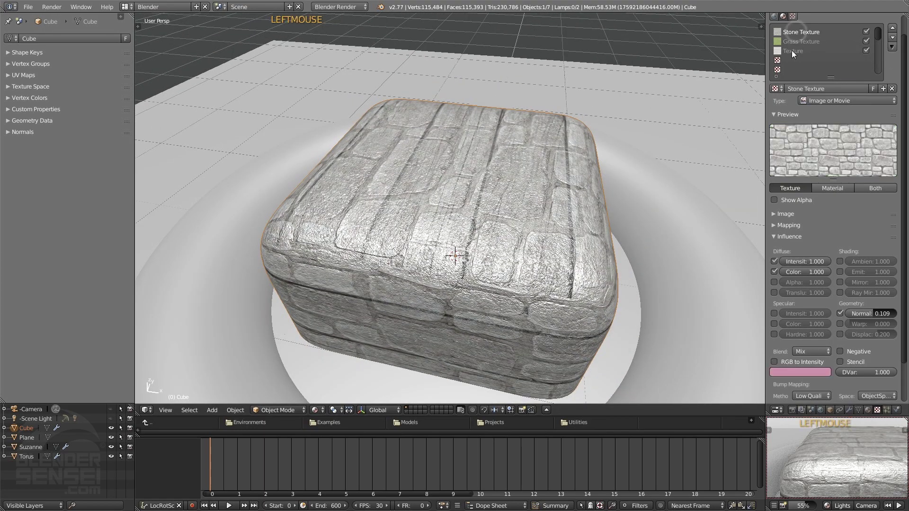
left_click(793, 51)
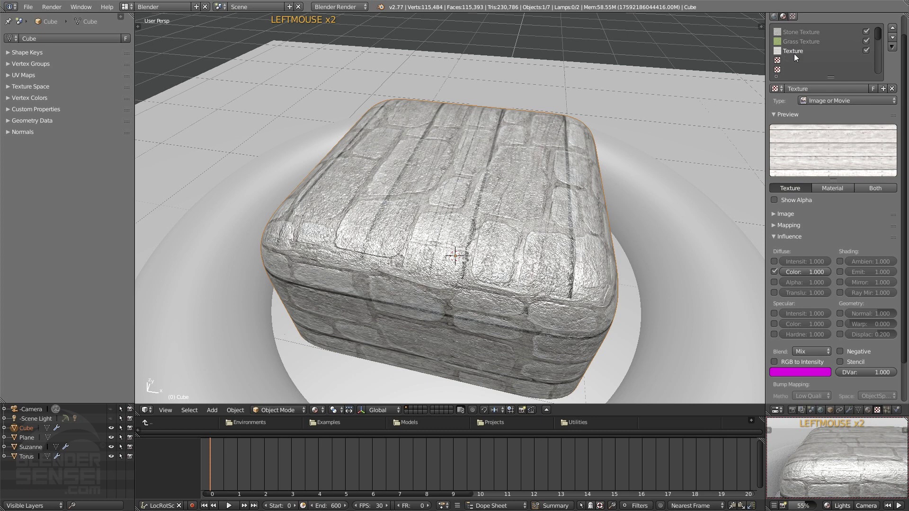
left_click(816, 86)
type("Boards")
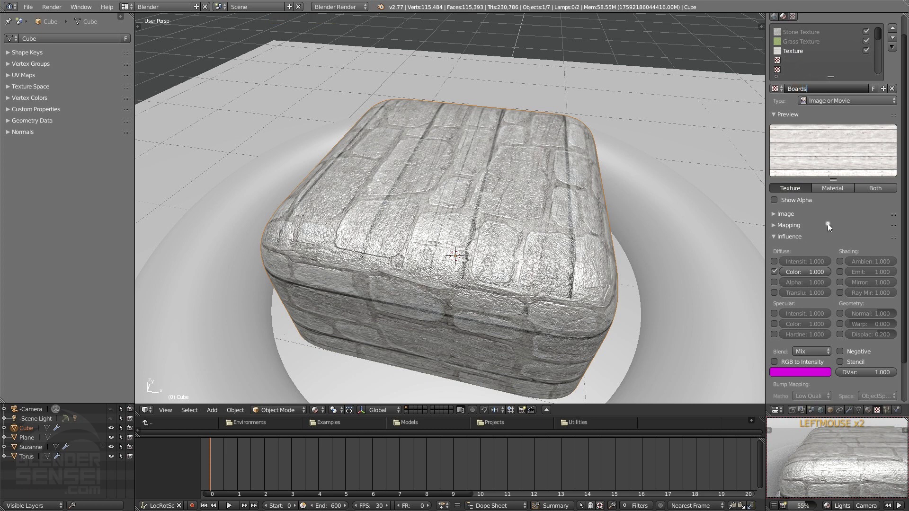
- Enable the Normal influence of the Boards texture and set it to 0.208
middle_click(580, 197)
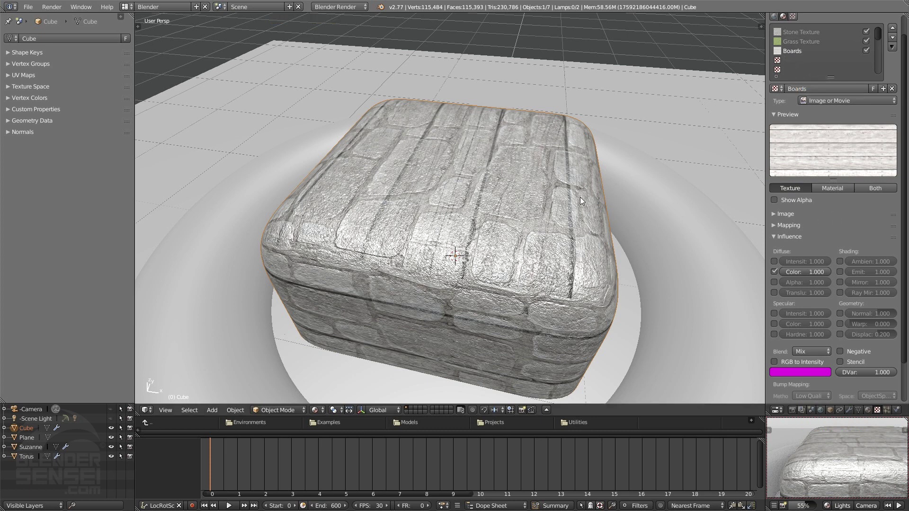
middle_click_drag(580, 197, 597, 256)
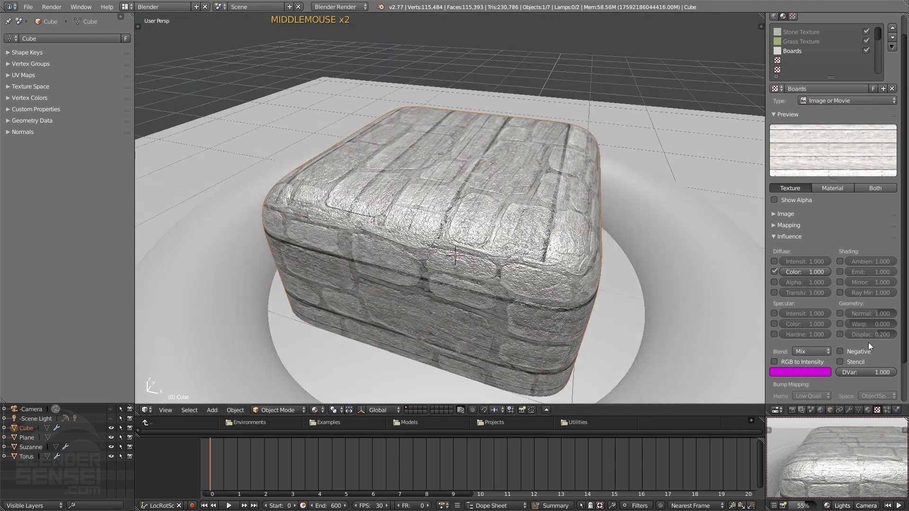
left_click(840, 314)
mouse_move(873, 313)
left_mouse_down()
mouse_move(797, 313)
mouse_move(833, 313)
left_mouse_up()
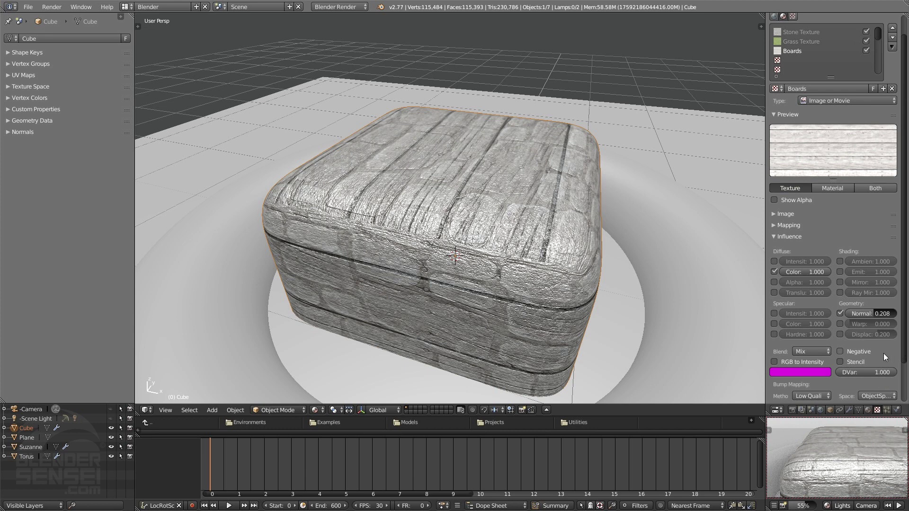
scroll(884, 353, "down", 2)
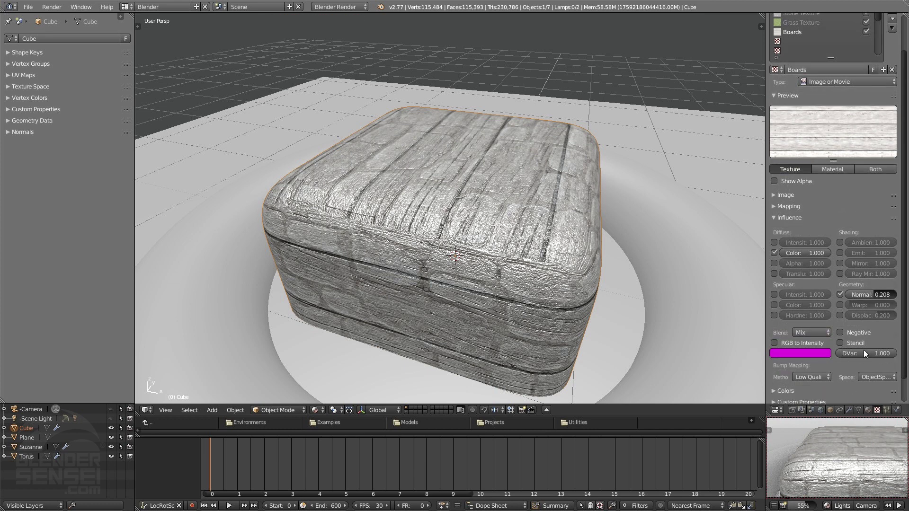
- Check the material's Diffuse intensity, and lower Stone Texture's DVar to 0.488
left_click(868, 410)
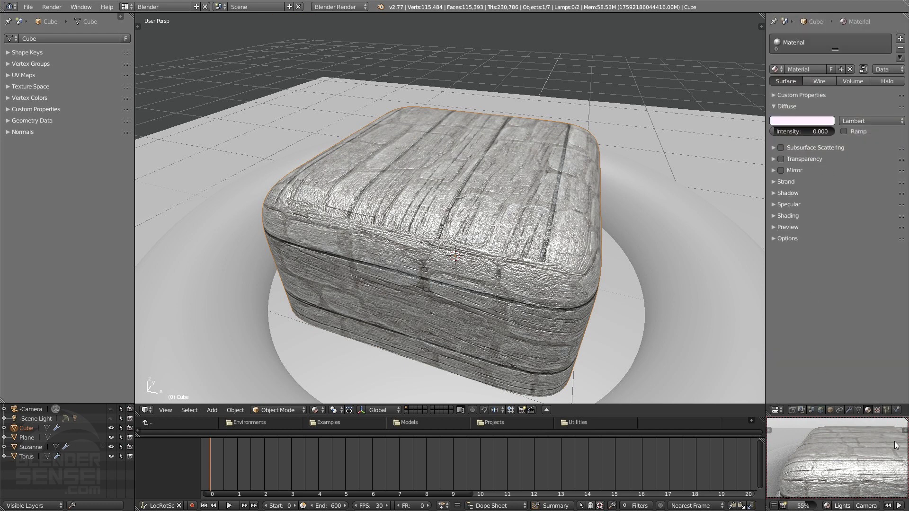
left_click(877, 410)
scroll(810, 35, "up", 3)
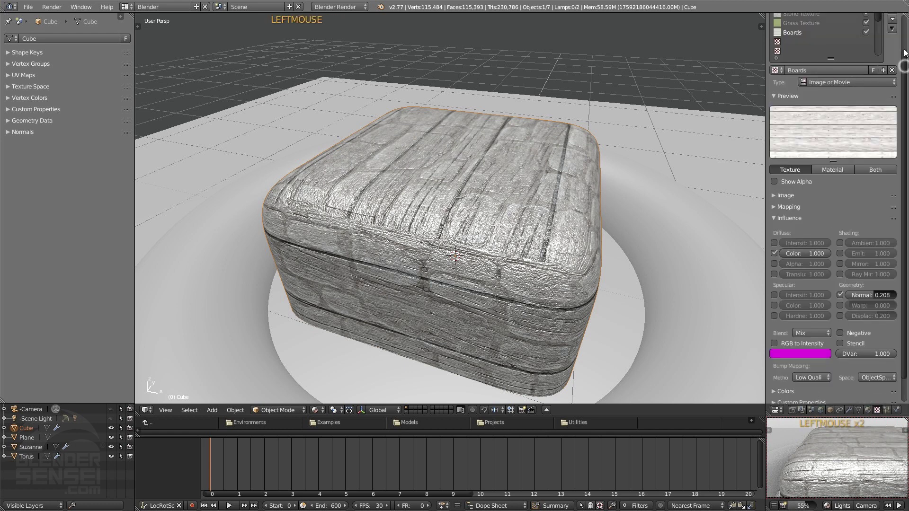
left_click(807, 38)
scroll(858, 311, "down", 2)
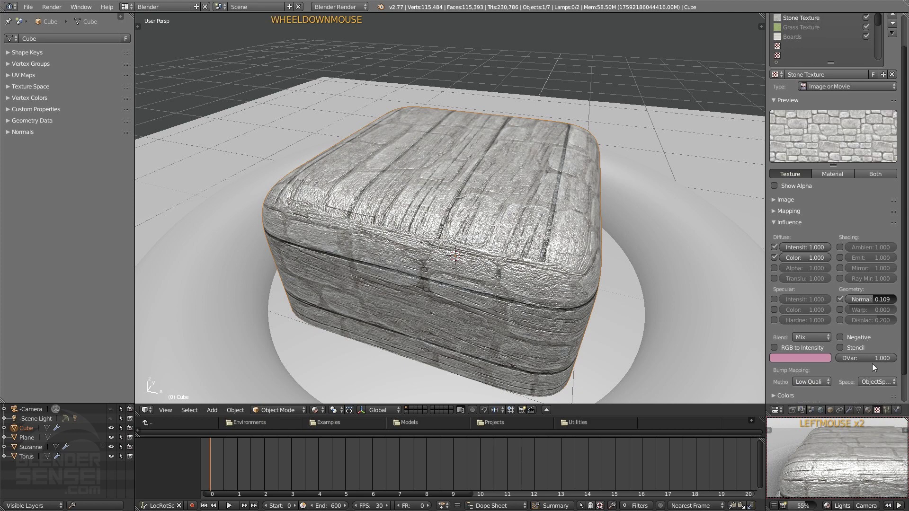
left_click_drag(872, 362, 841, 363)
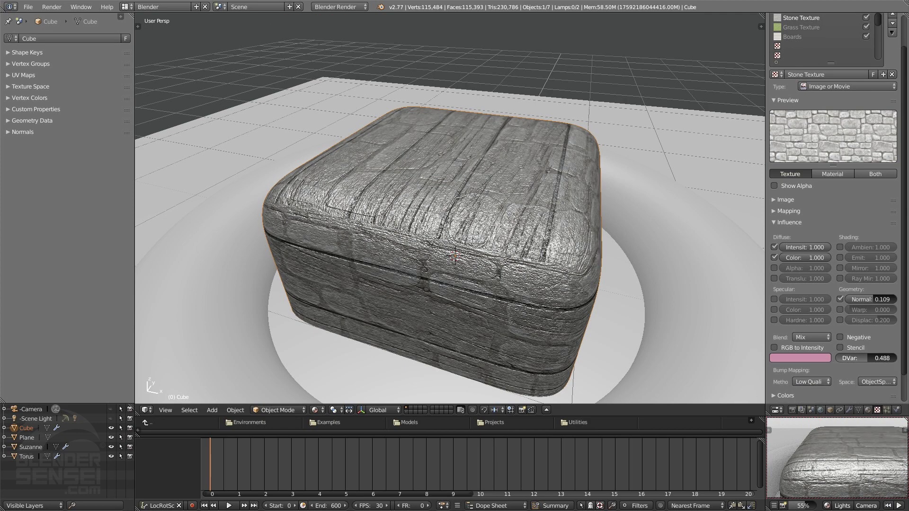
- Set Stone Texture's DVar to 0.661, comparing it with the material's Diffuse intensity setting
left_click(868, 411)
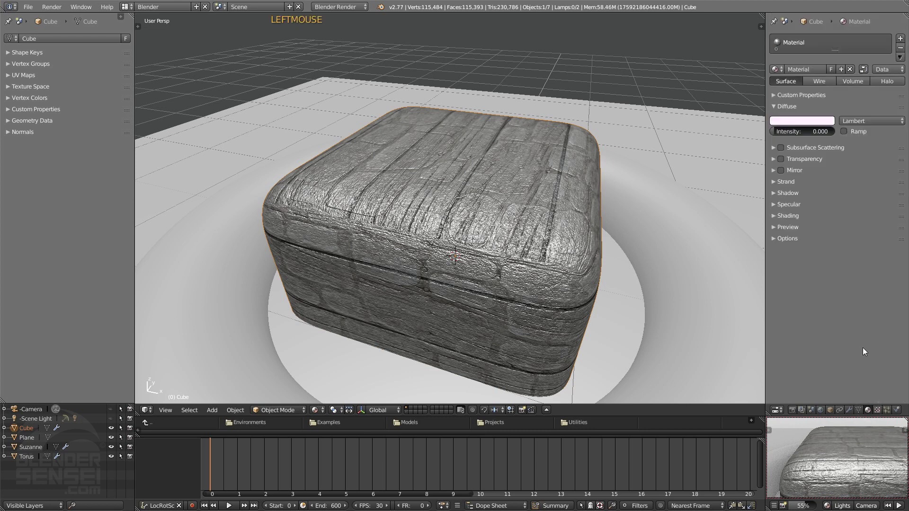
left_click(878, 410)
mouse_move(814, 247)
left_mouse_down()
mouse_move(786, 247)
mouse_move(813, 247)
mouse_move(813, 258)
mouse_move(789, 258)
mouse_move(826, 258)
left_mouse_up()
left_click_drag(869, 360, 879, 360)
left_click(868, 410)
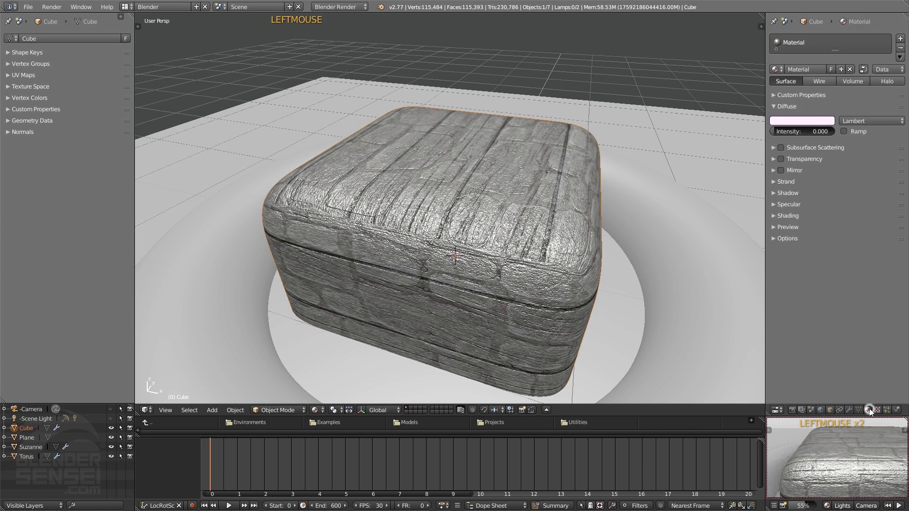
left_click(877, 410)
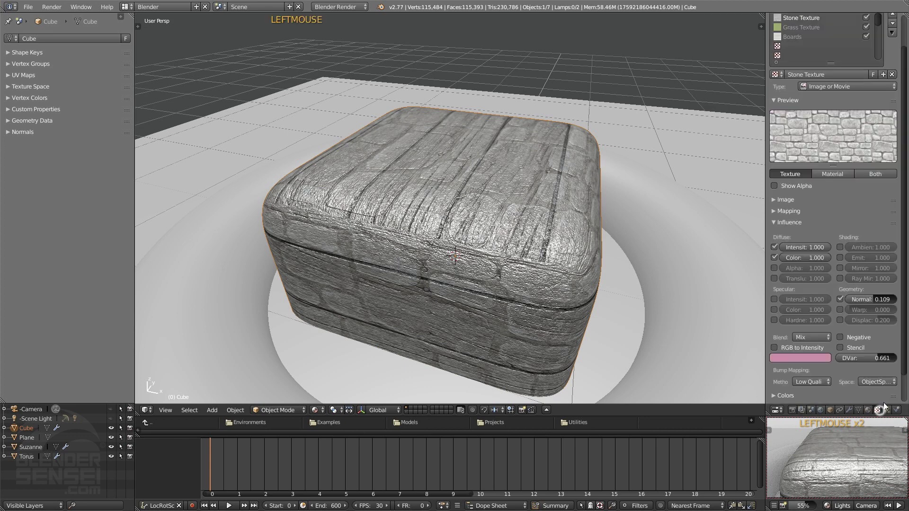
- Raise the Normal influence of the Boards texture to 0.604
left_click(808, 26)
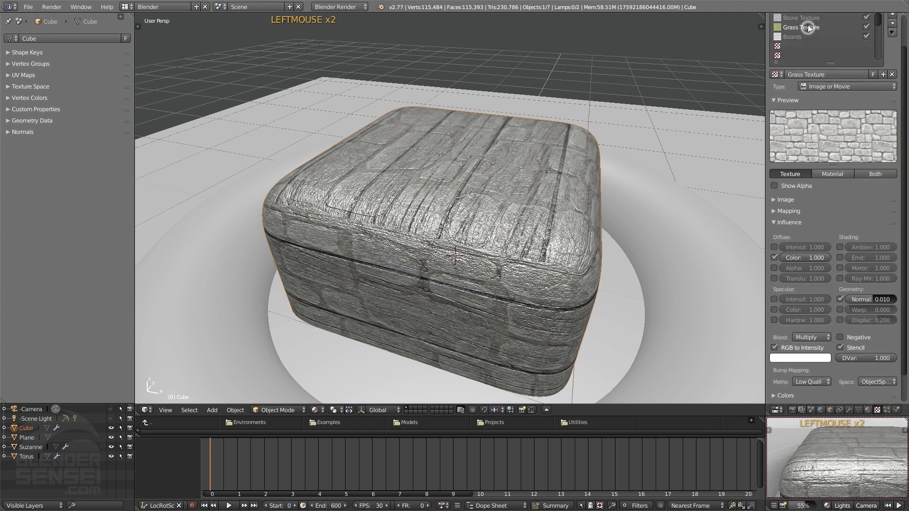
left_click(798, 37)
scroll(810, 351, "down", 2)
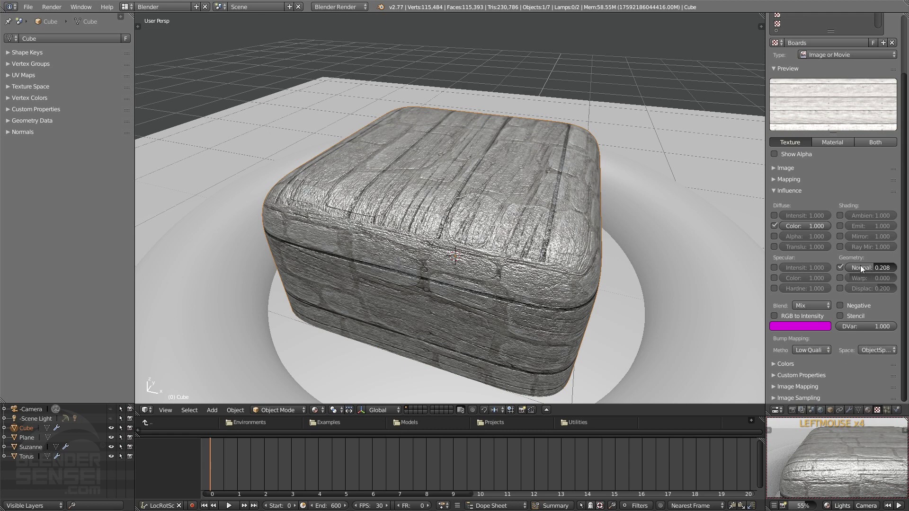
left_click_drag(870, 268, 876, 267)
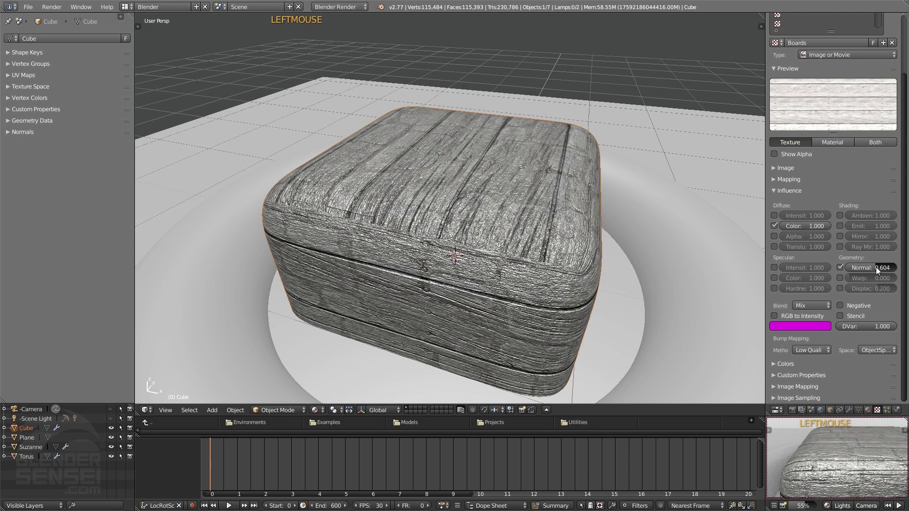
- Set the bump mapping method of the Boards texture to Best Quality and inspect the cube from several angles
left_click(819, 348)
left_click(814, 297)
middle_click_drag(726, 313, 676, 277)
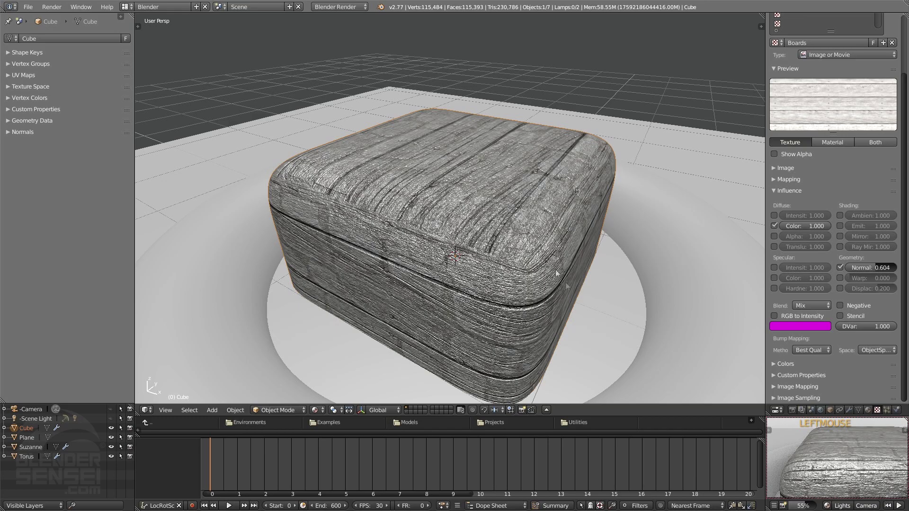
middle_click_drag(567, 285, 568, 278)
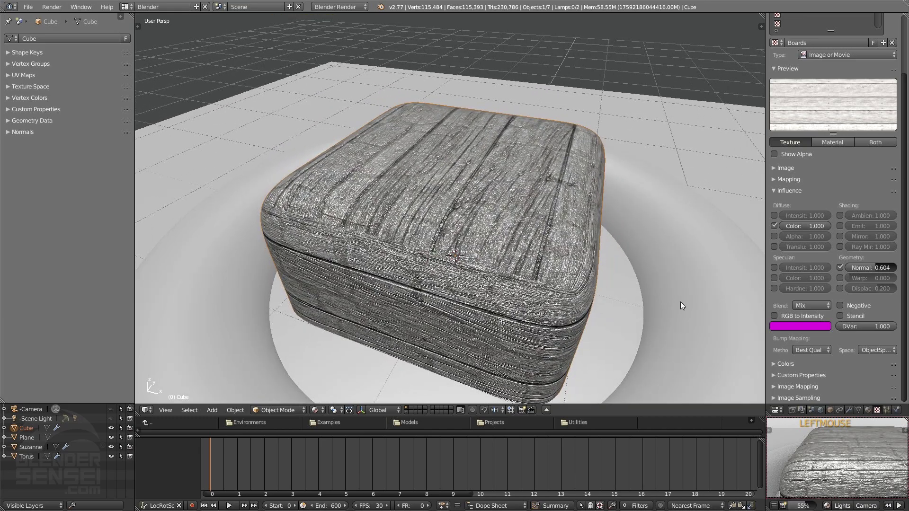
middle_click_drag(680, 302, 562, 304)
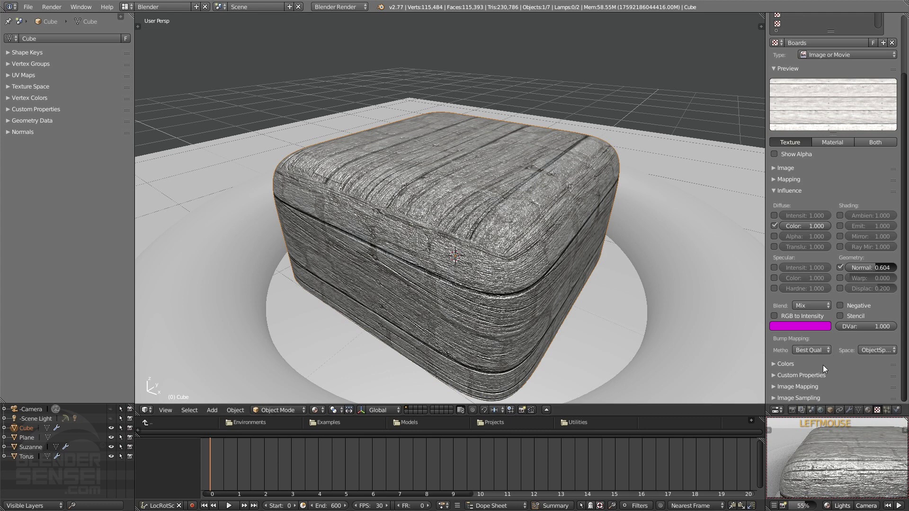
- Reapply the Best Quality bump mapping method to the Boards texture and inspect the cube's top surface
left_click(824, 350)
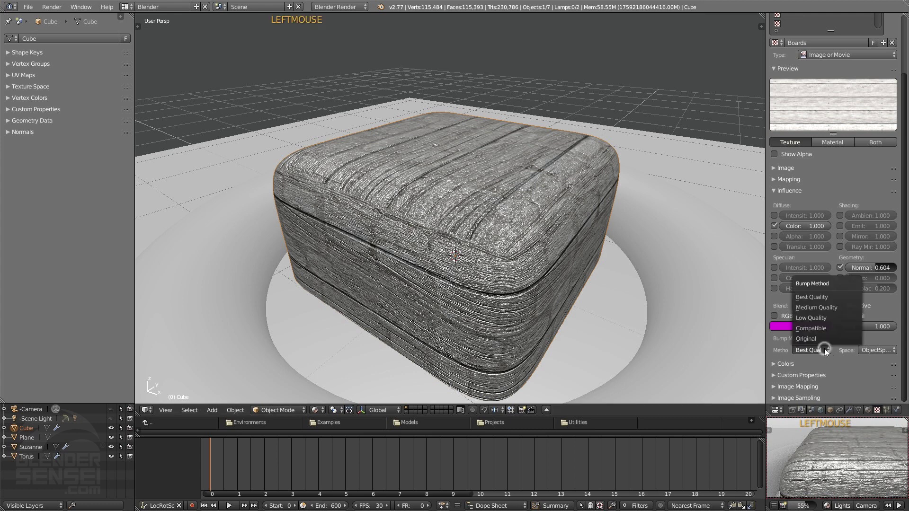
left_click(827, 299)
mouse_move(444, 314)
middle_mouse_down()
mouse_move(490, 300)
mouse_move(458, 321)
middle_mouse_up()
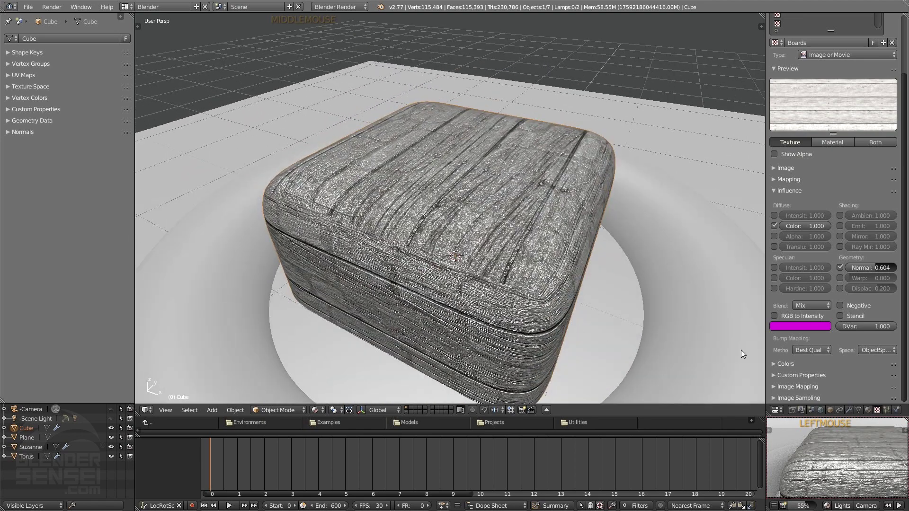
- Set the bump mapping method of the Boards texture to Low Quality, inspect the cube, and open the bump mapping space options
left_click(811, 350)
left_click(817, 320)
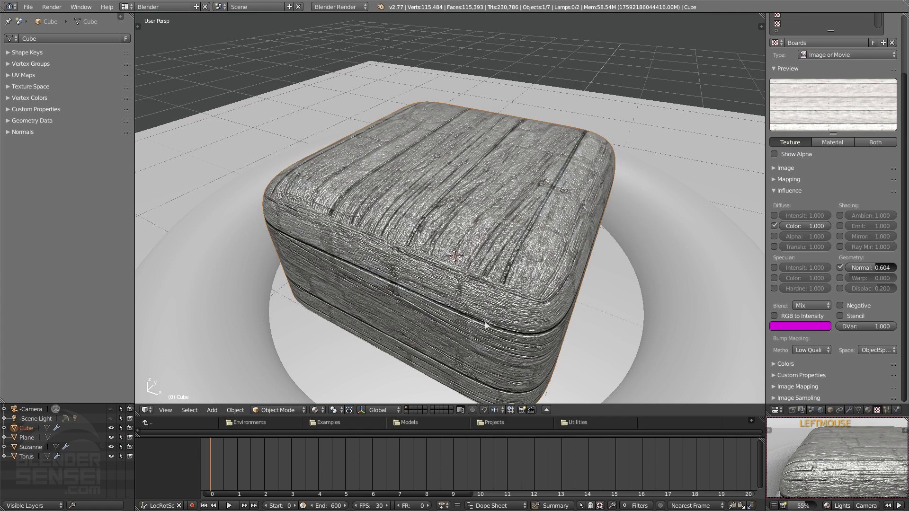
middle_click_drag(560, 296, 573, 301)
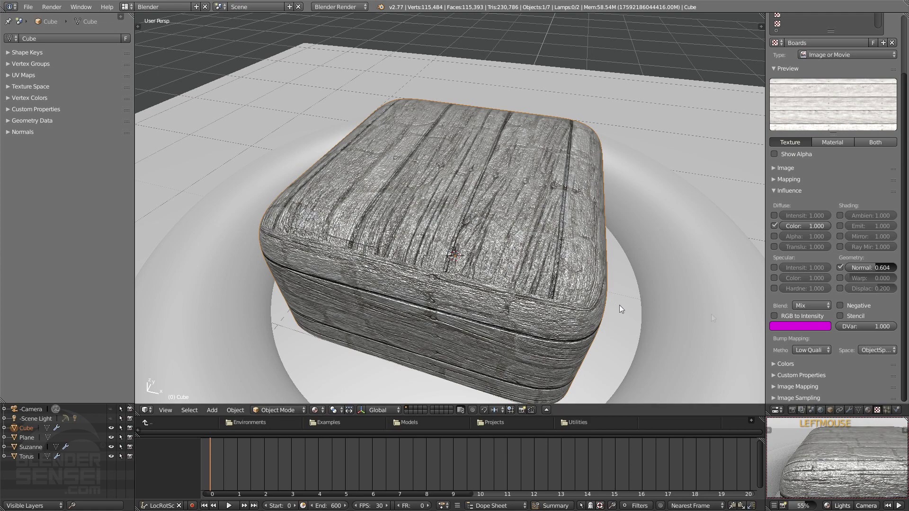
middle_click_drag(633, 306, 609, 309, "shift")
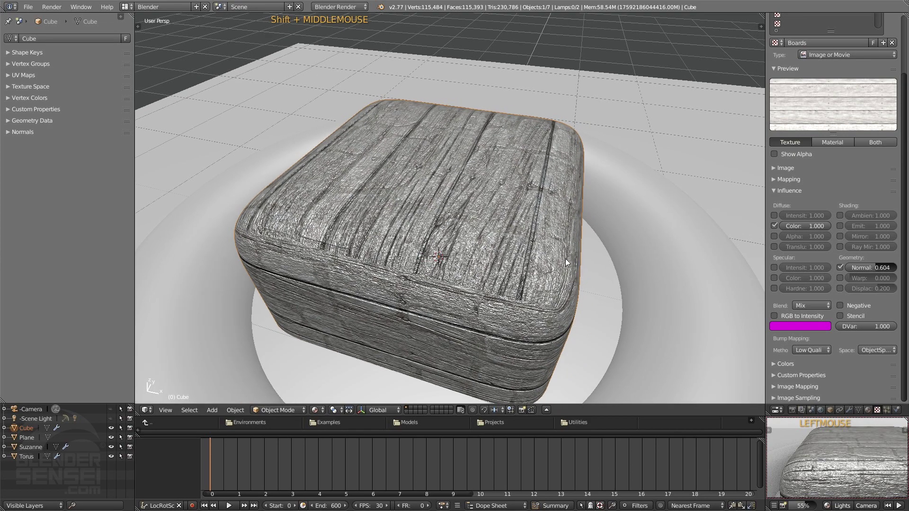
middle_click_drag(563, 265, 587, 247)
left_click(879, 350)
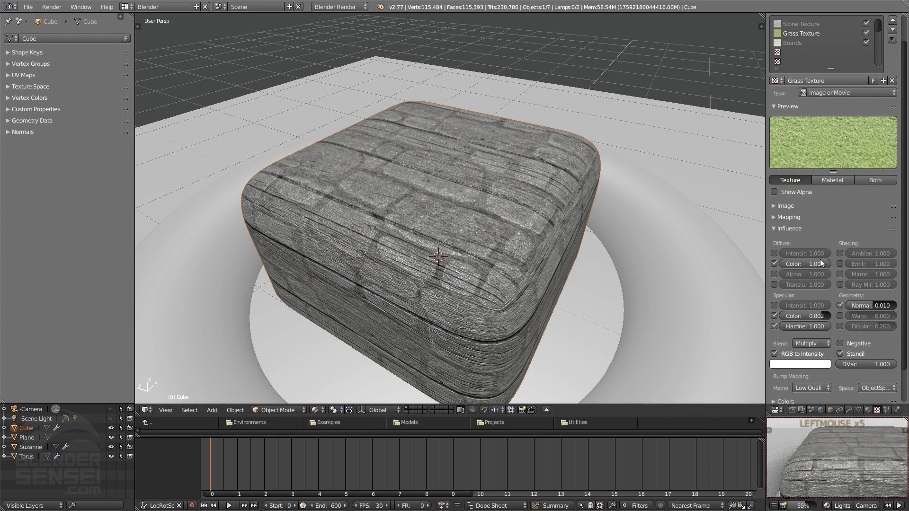
- Review the Grass Texture's influence settings alongside the cube material's surface settings, ending on the material settings
scroll(866, 352, "down", 1)
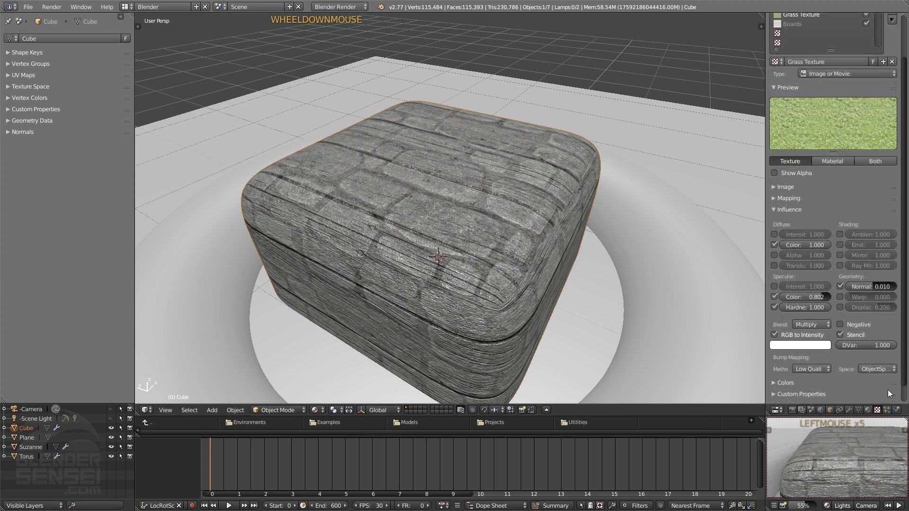
left_click(867, 410)
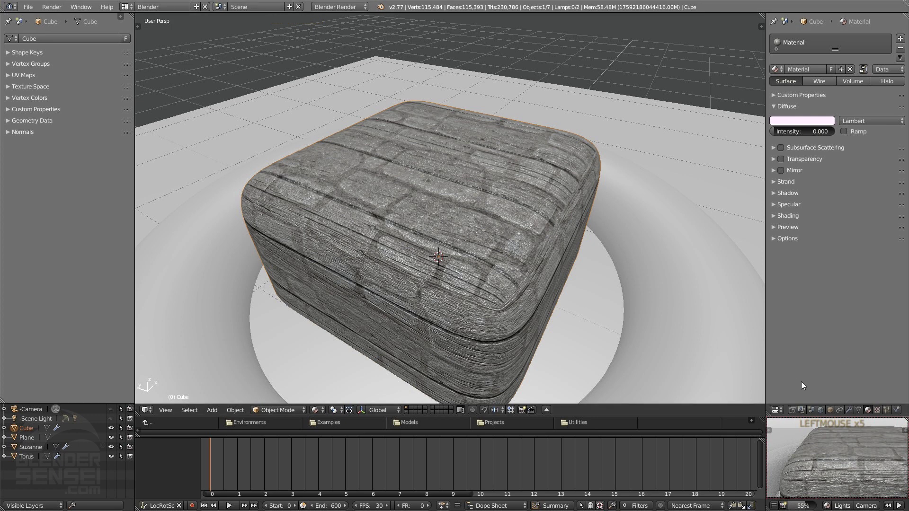
left_click(877, 410)
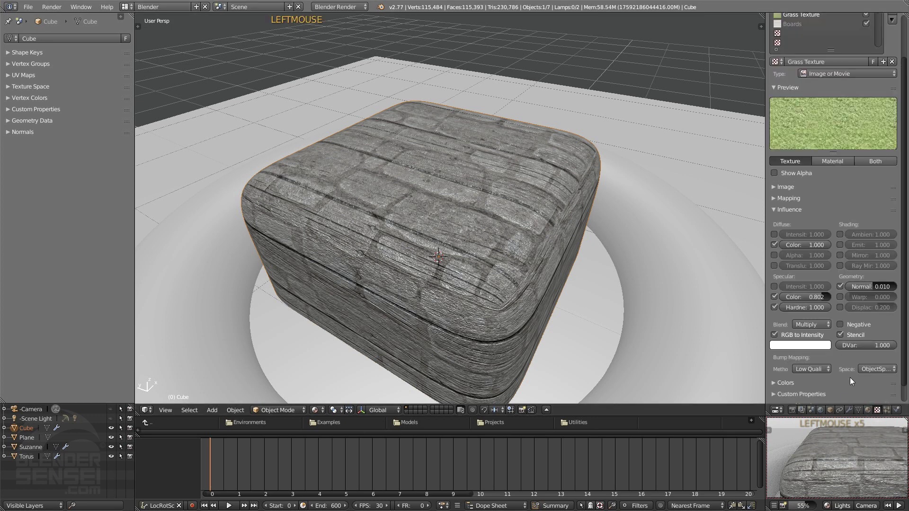
left_click(867, 410)
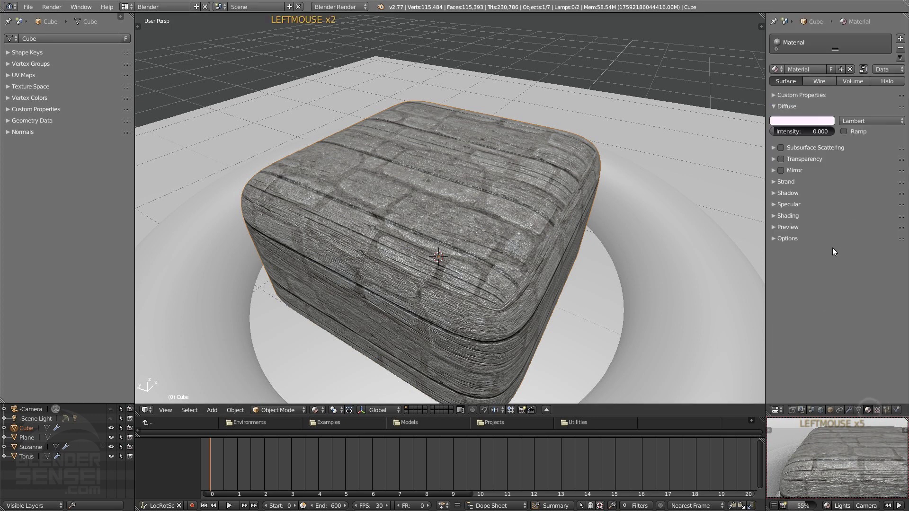
left_click(877, 410)
left_click(868, 410)
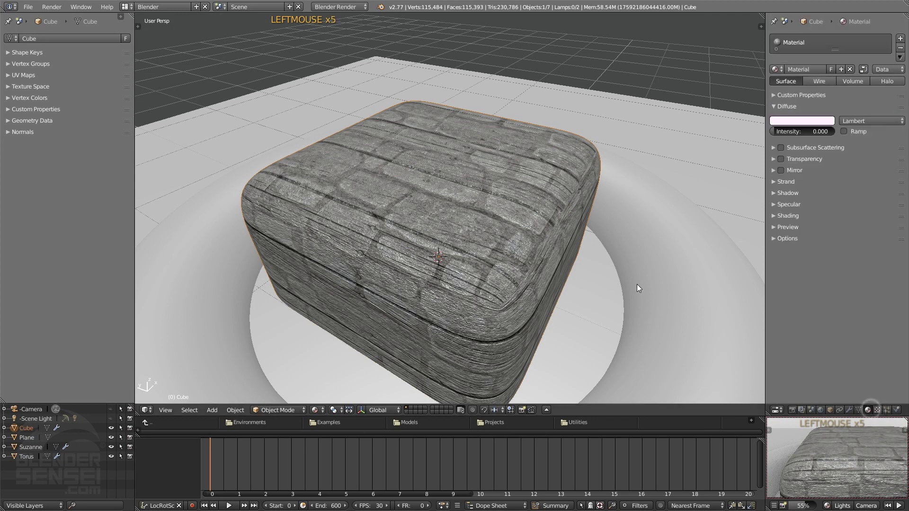